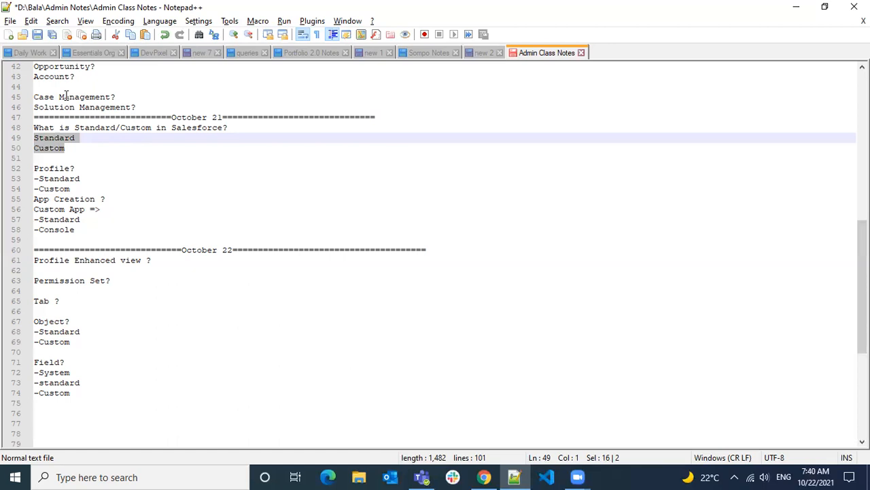
Review the October 21 notes on standard and custom profiles and on app creation.
drag(80, 168, 16, 168)
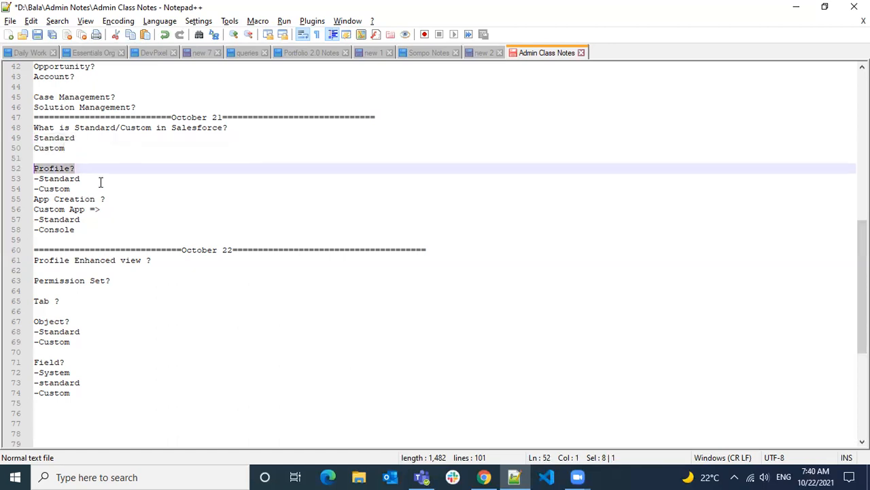
click(66, 180)
mouse_move(71, 189)
mouse_down()
mouse_move(41, 190)
mouse_move(80, 179)
mouse_up()
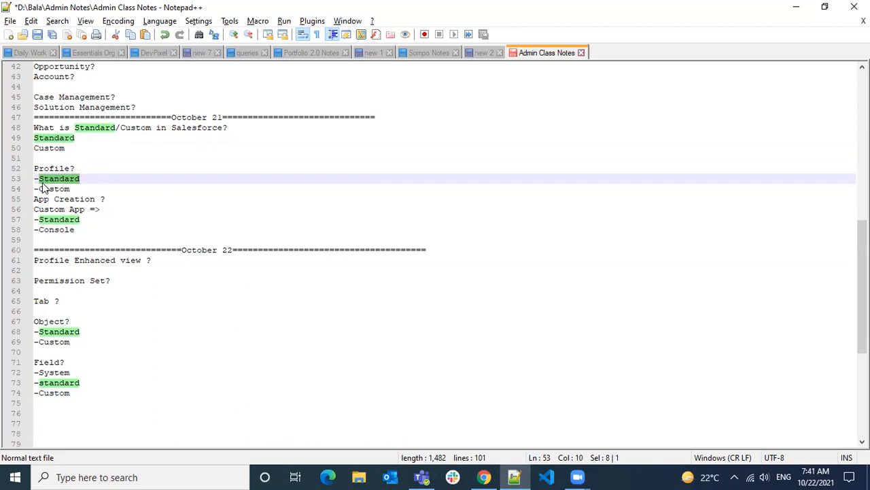
drag(39, 189, 76, 188)
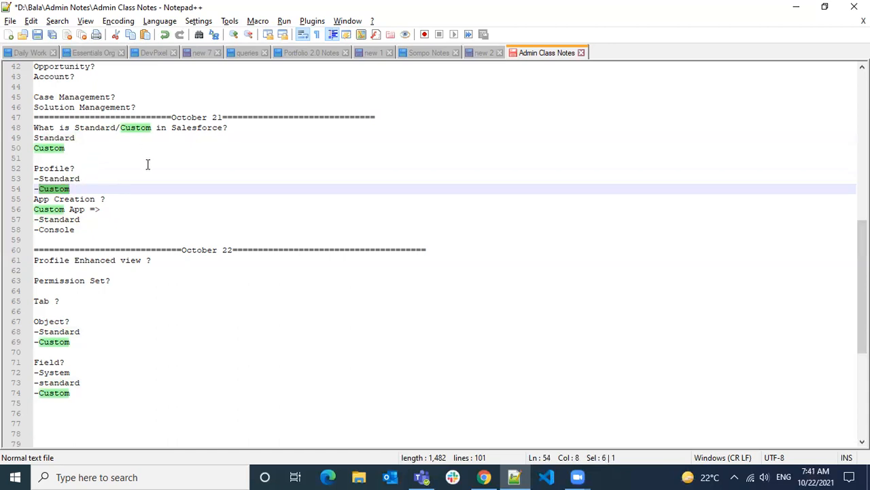
drag(85, 199, 104, 200)
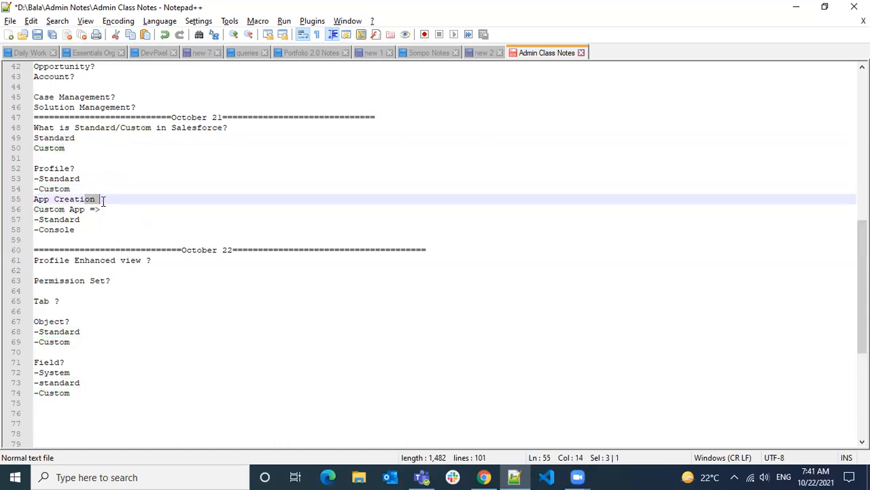
Switch to Chrome and log in to the Salesforce org.
click(484, 477)
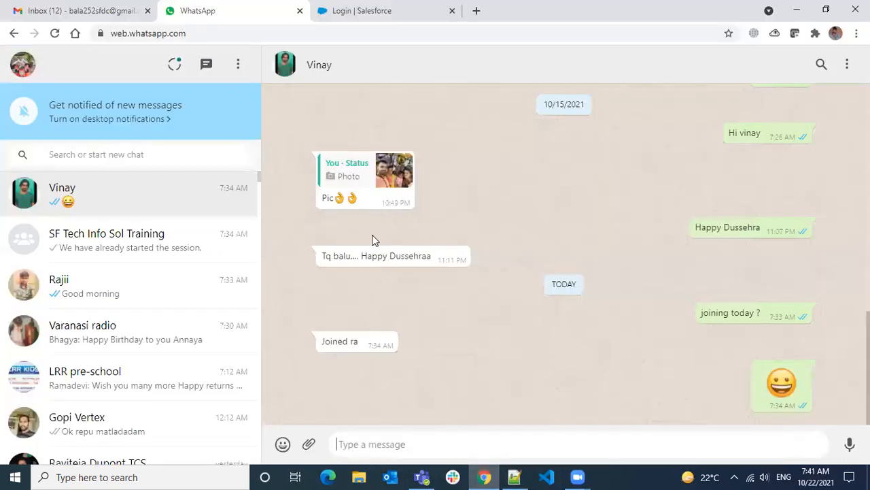
click(315, 21)
click(218, 291)
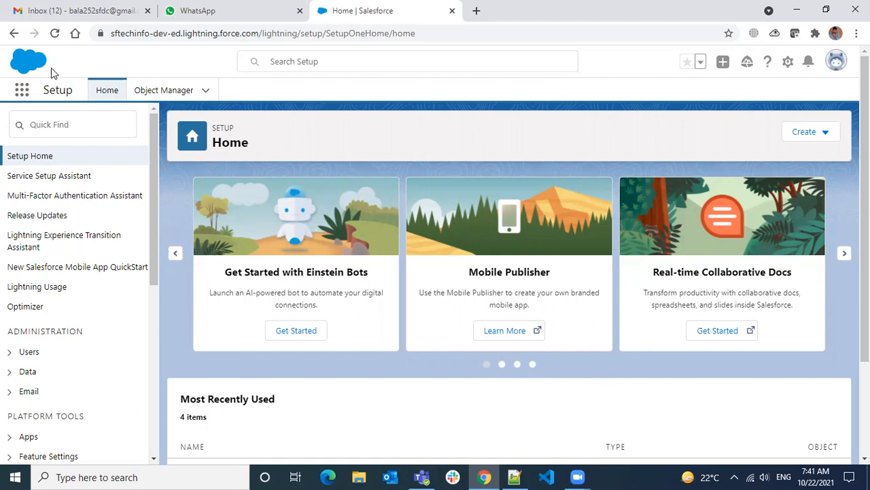
Search the available apps for "sf" and open the SF Tech app.
click(21, 92)
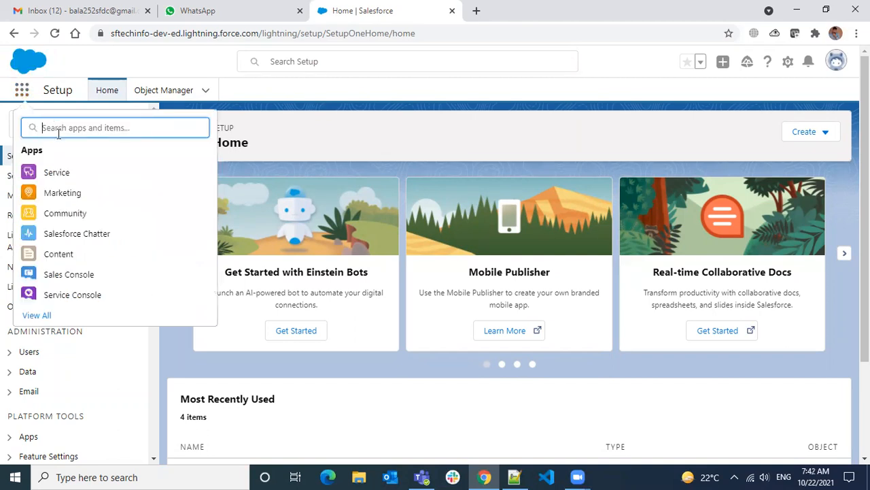
text(sf)
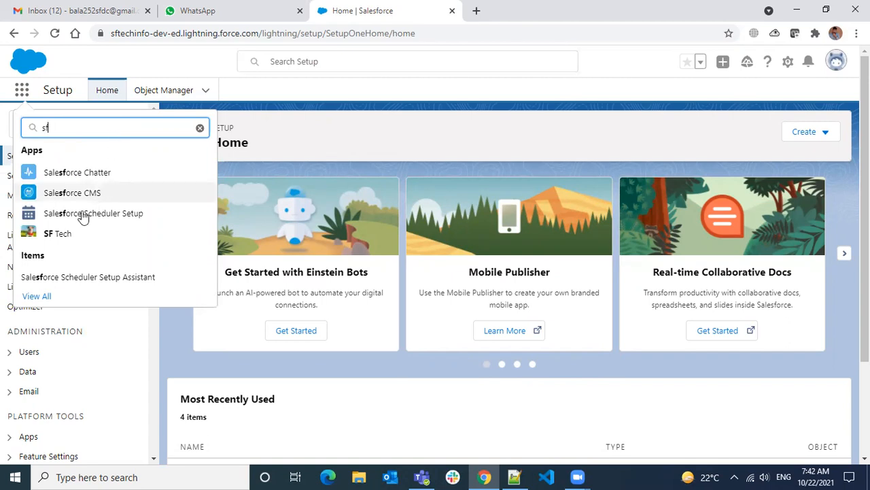
click(67, 234)
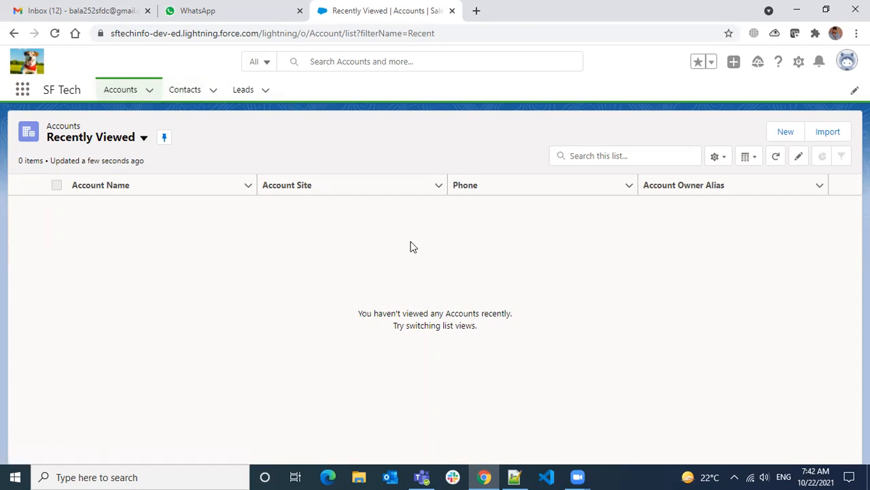
Switch to the class notes in Notepad++ and review the Standard and Console types listed under Custom App.
key(alt+Tab)
click(108, 209)
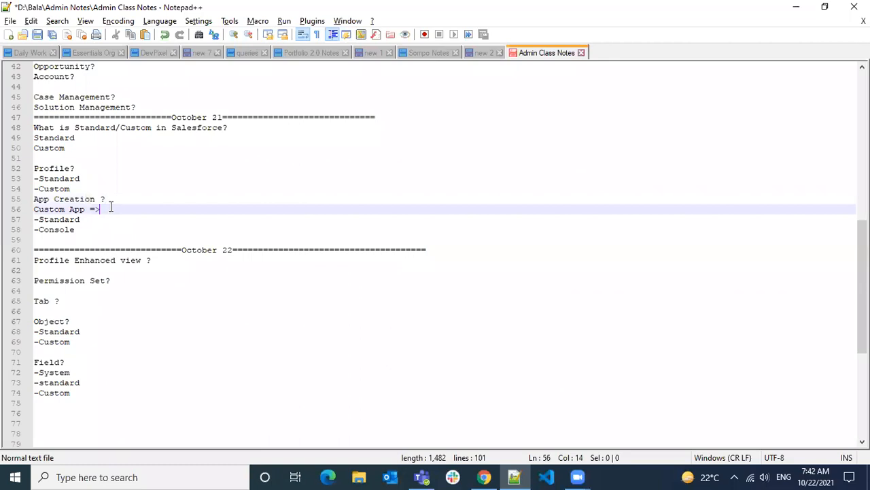
double_click(69, 222)
double_click(63, 231)
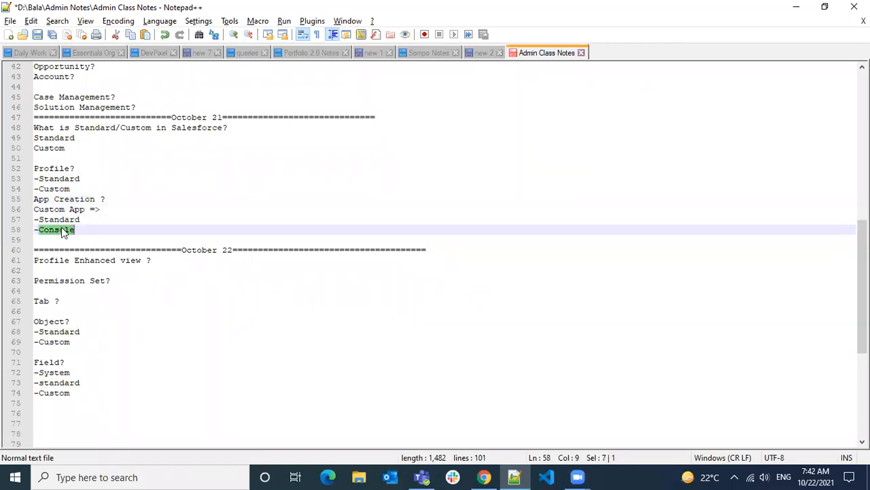
key(alt+Tab)
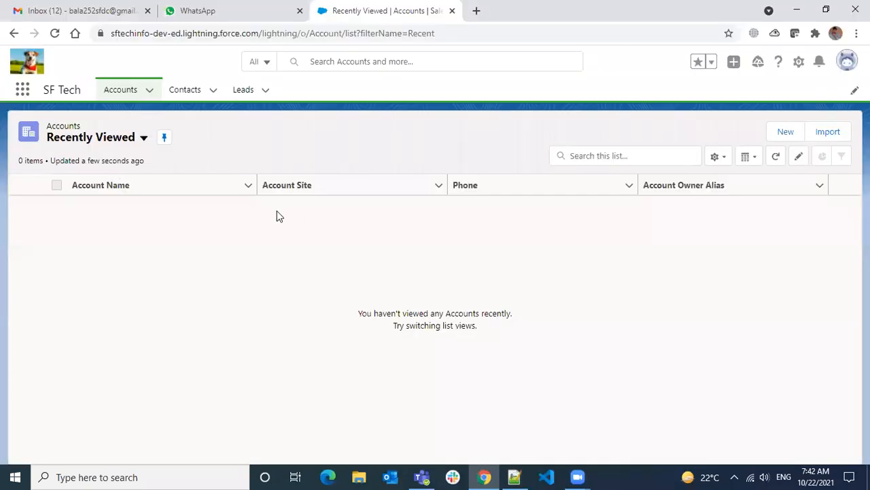
key(alt+Tab)
click(89, 232)
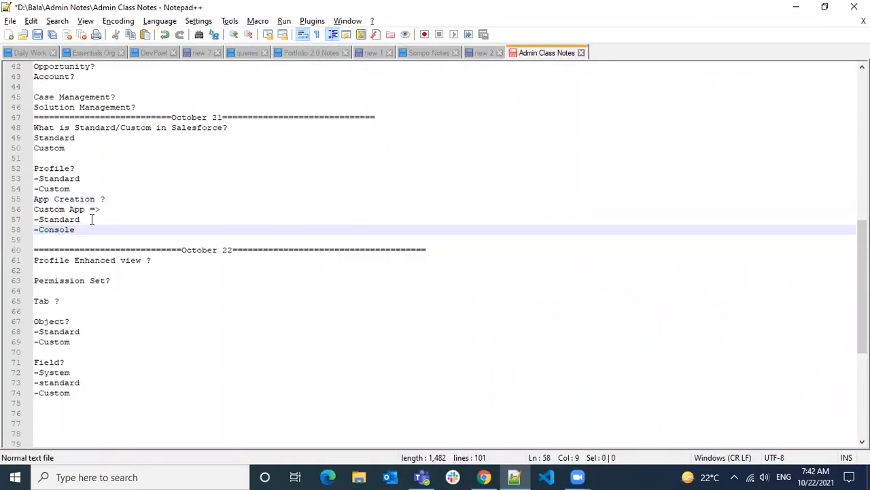
Switch back to Salesforce in Chrome and show the All Accounts list in the SF Tech app.
key(alt+Tab)
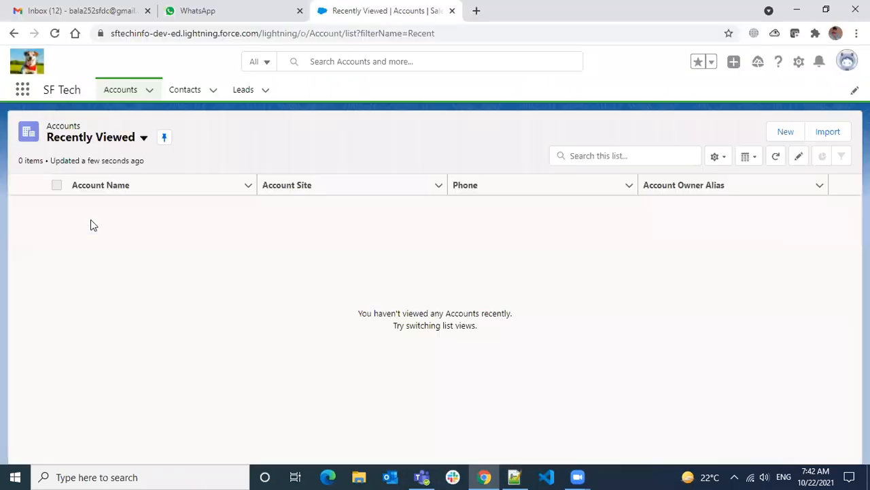
click(143, 142)
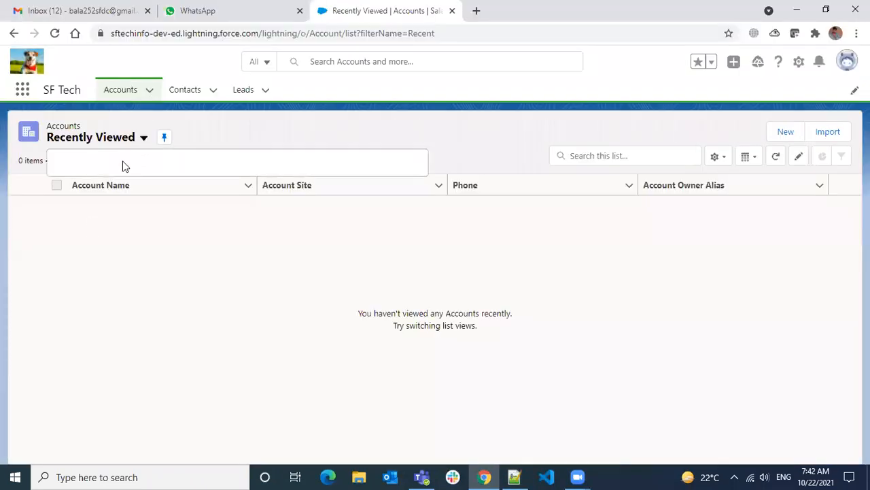
click(117, 191)
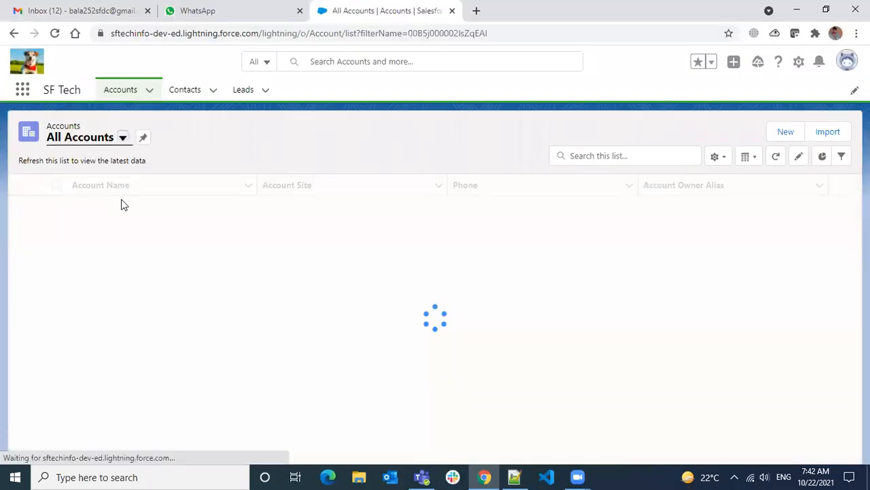
Open the Burlington Textiles Corp of America account and its related contact, and dismiss the Compact Setting prompt.
click(124, 205)
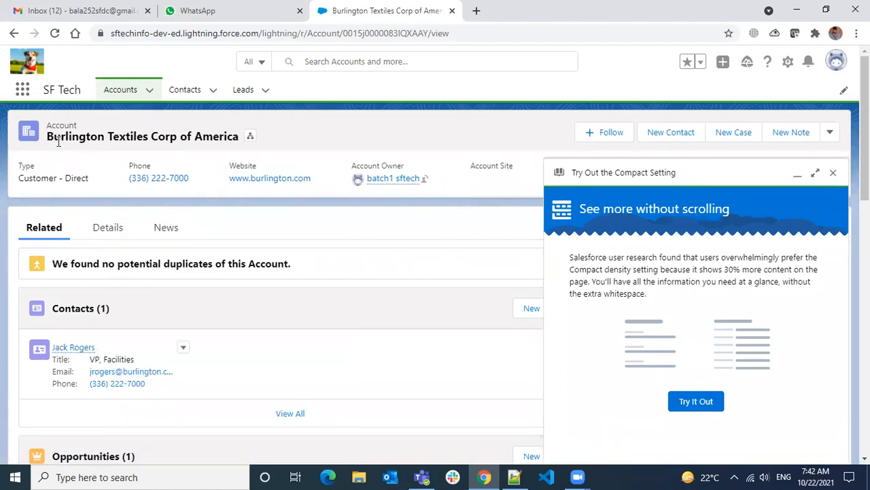
click(73, 348)
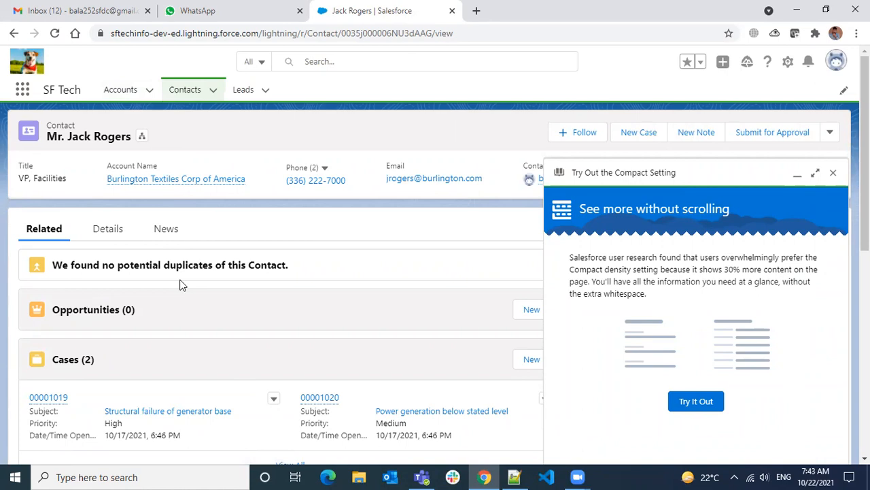
click(833, 173)
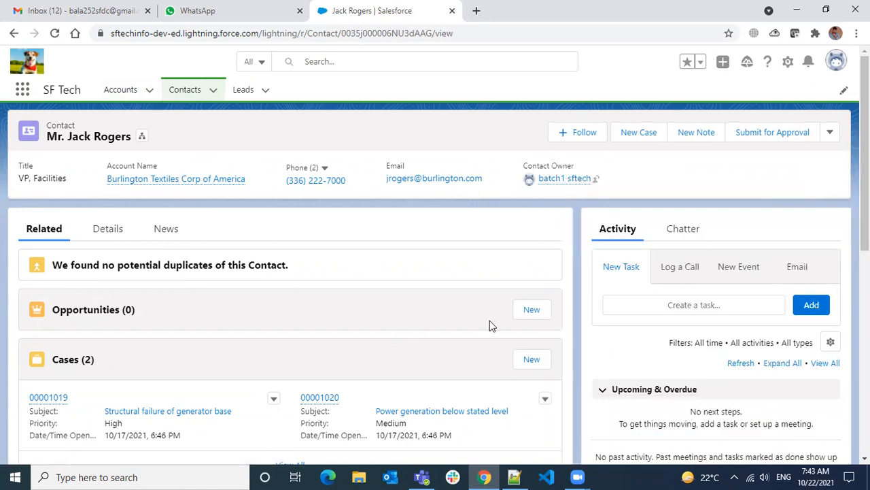
Search the available apps for "conso" and open the Sales Console app.
click(22, 89)
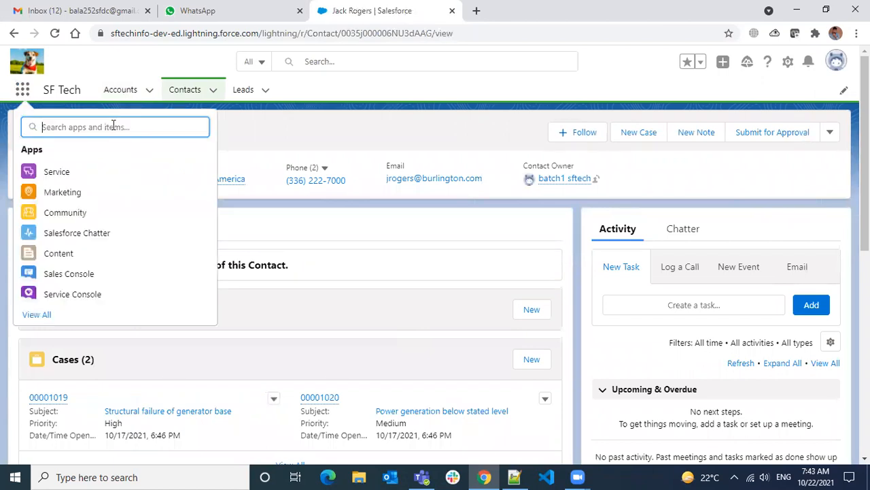
text(conso)
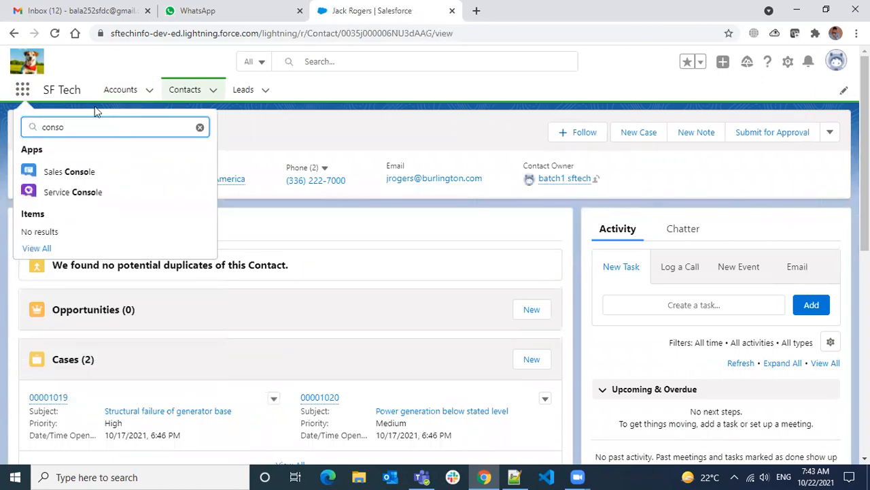
click(68, 172)
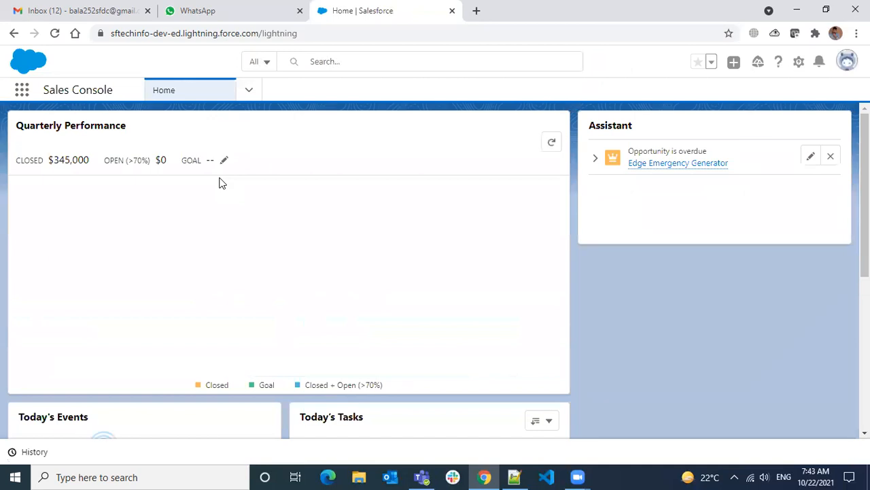
Dismiss the list view tip and show the All Accounts list in Sales Console.
click(249, 90)
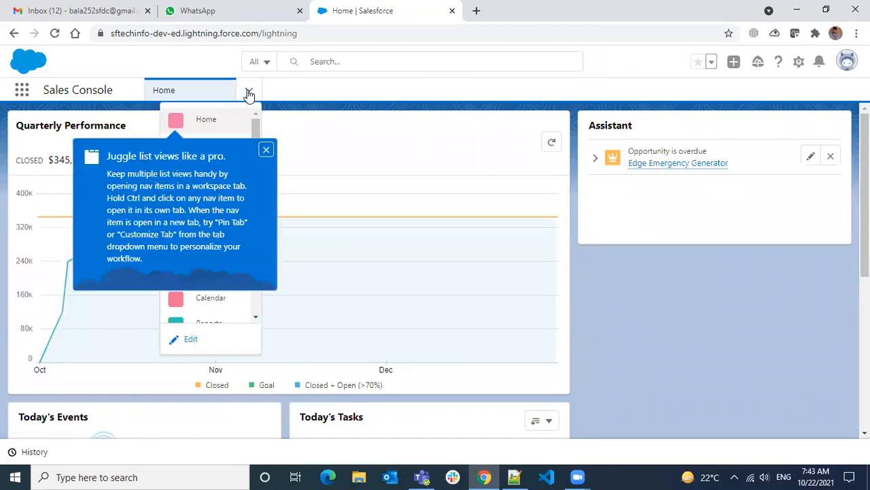
click(266, 149)
click(217, 172)
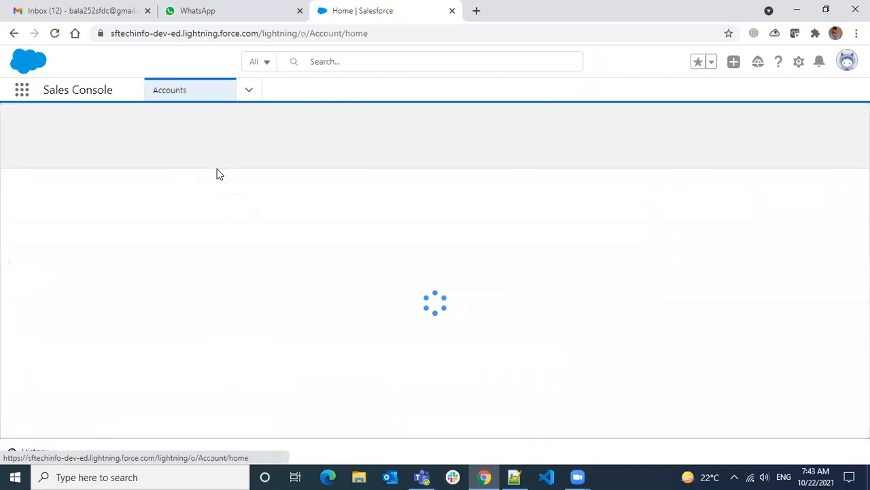
click(136, 129)
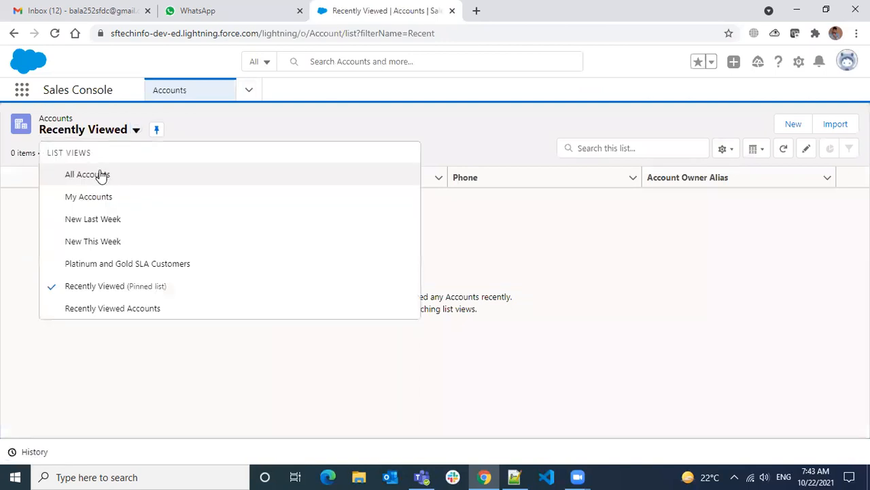
click(102, 173)
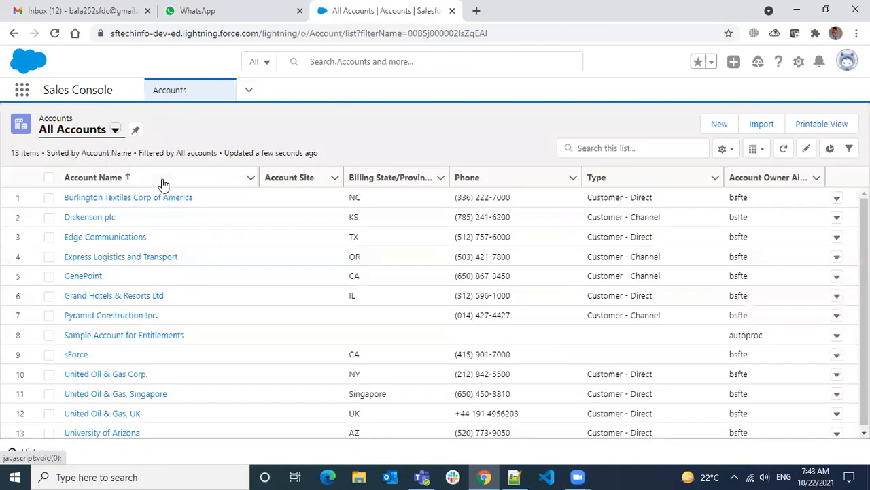
Open the Burlington Textiles Corp of America account in the console, and its related contact as a subtab.
click(124, 197)
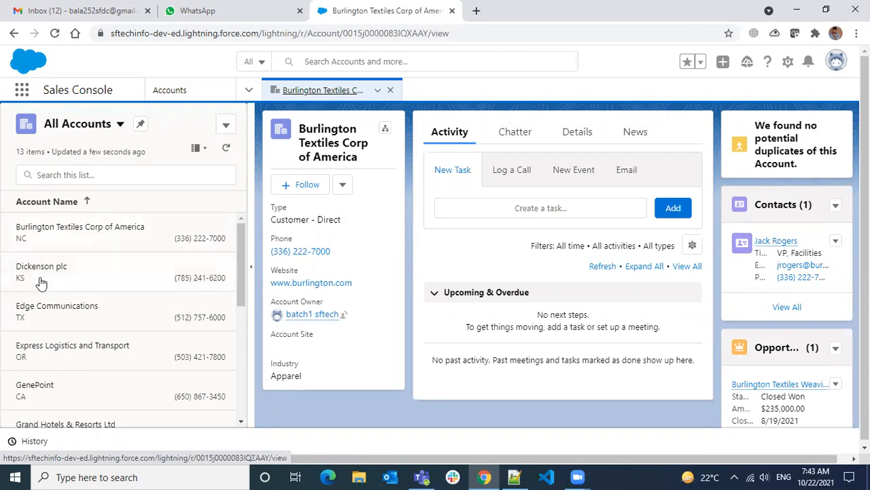
scroll(43, 281, down, 4)
scroll(34, 355, up, 4)
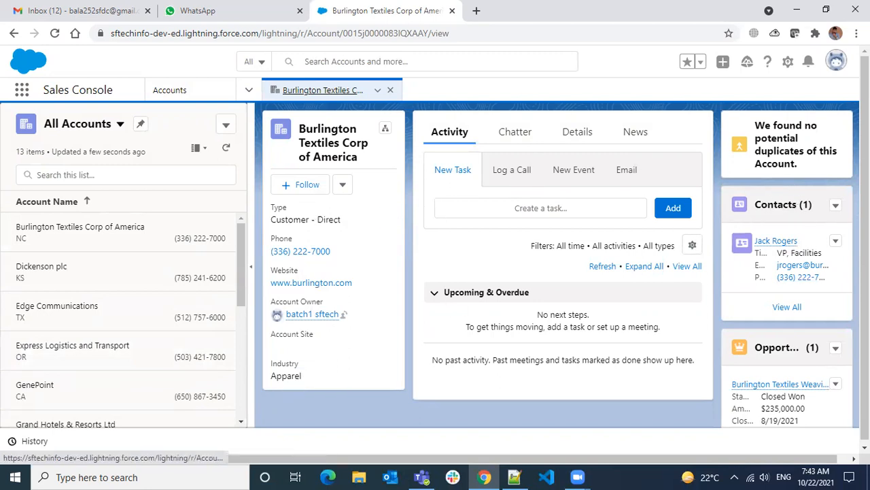
click(772, 245)
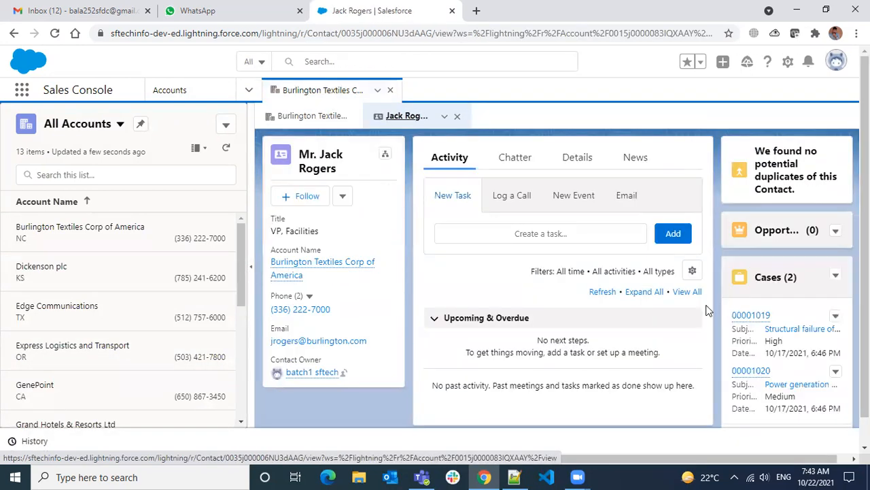
Compare the Burlington Textiles account and its contact by alternating between their subtabs.
click(334, 117)
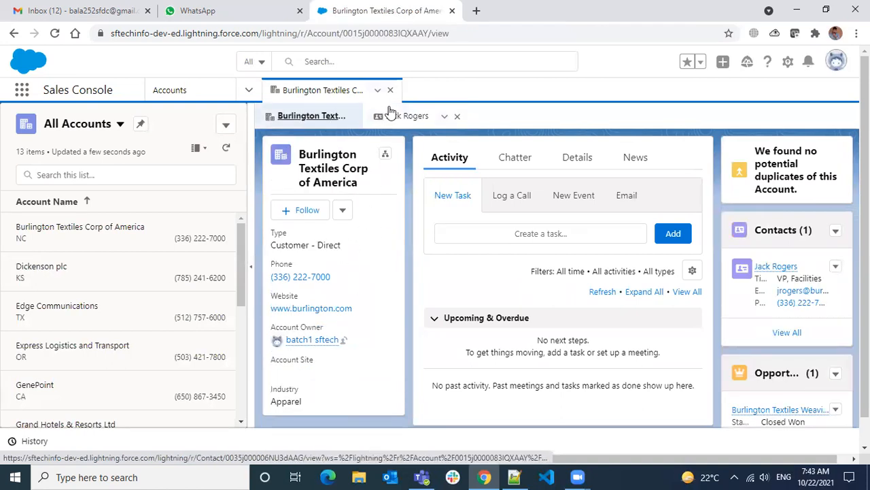
click(389, 117)
click(322, 119)
click(389, 120)
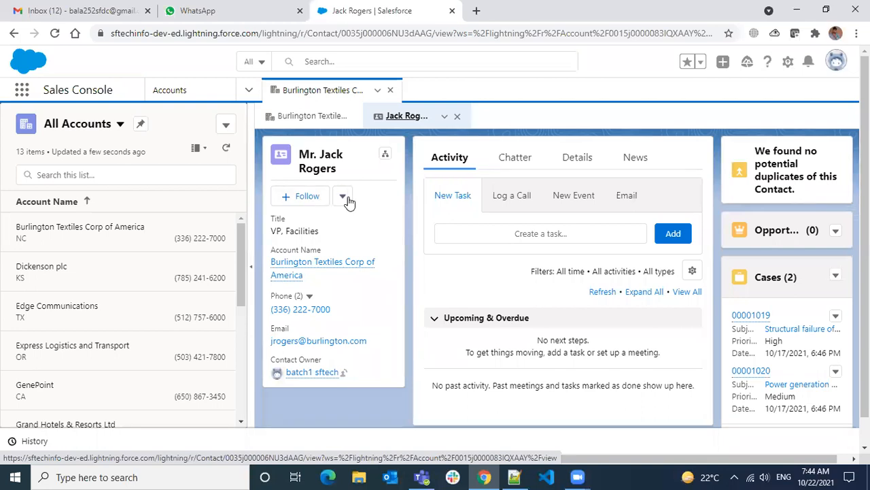
Open the contact's "Structural failure of generator base" case as a subtab and view the account, contact and case subtabs in turn.
click(748, 315)
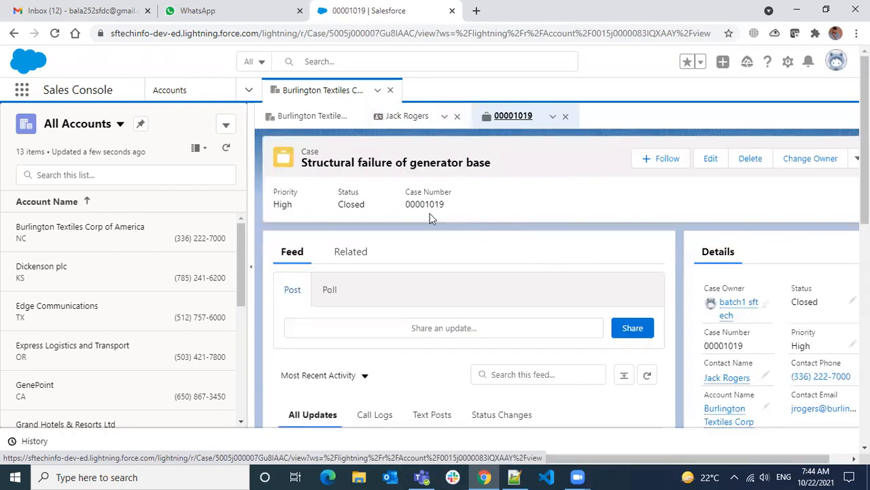
click(320, 116)
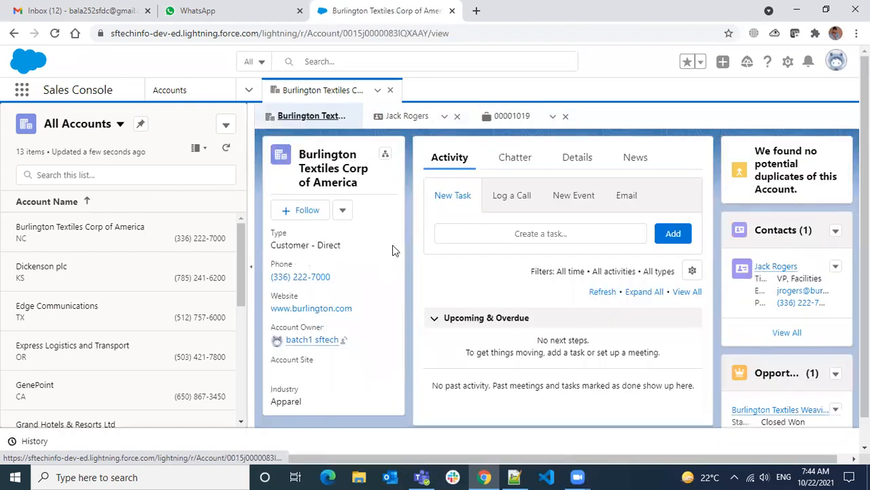
click(411, 117)
click(520, 119)
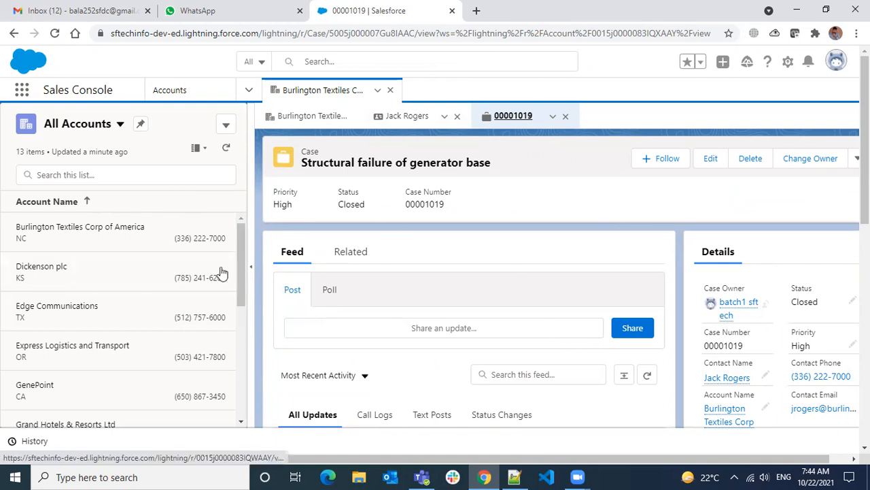
Open the Dickenson plc account in its own console tab and compare it with the Burlington Textiles tab.
click(49, 277)
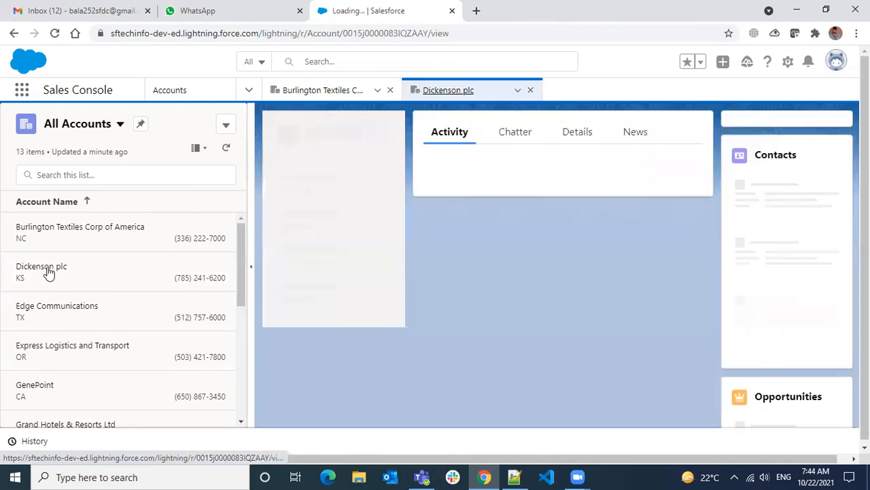
click(320, 91)
click(438, 93)
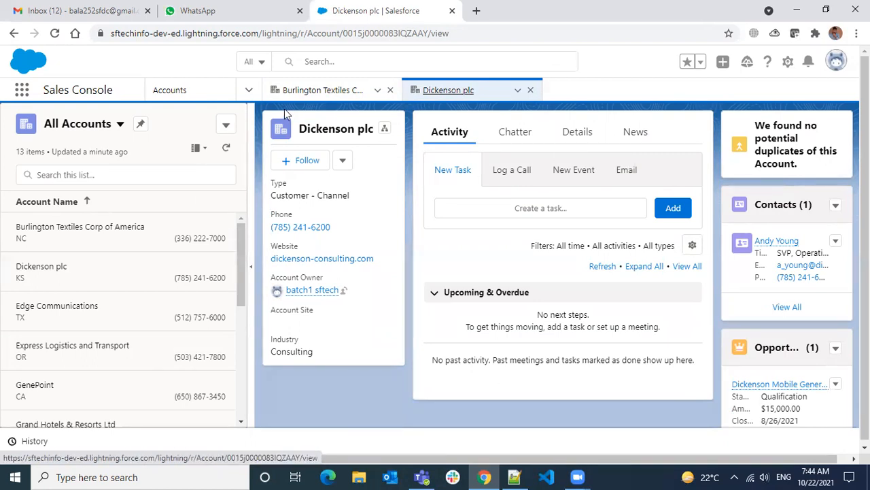
click(350, 91)
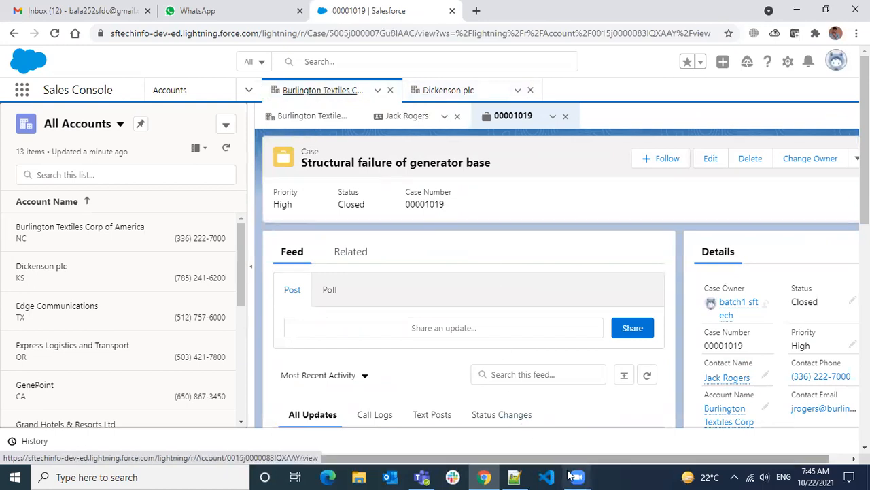
Switch to the Admin Class Notes in Notepad++ and delete the blank lines above the October 22 divider and above "Profile?".
click(514, 476)
drag(91, 225, 11, 133)
click(137, 238)
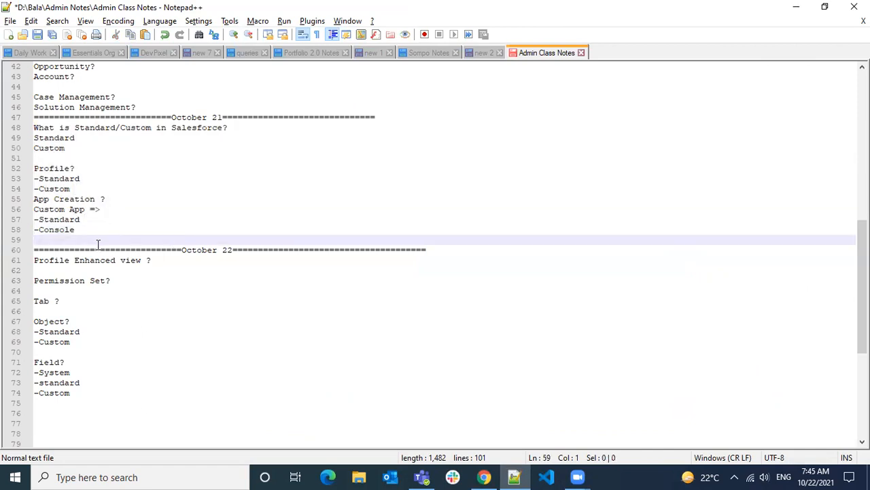
key(BackSpace)
key(alt+Tab)
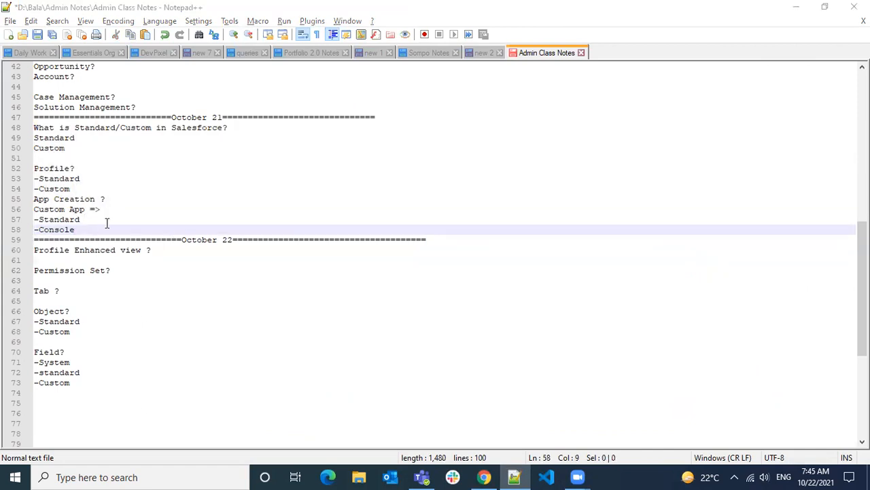
key(alt+Tab)
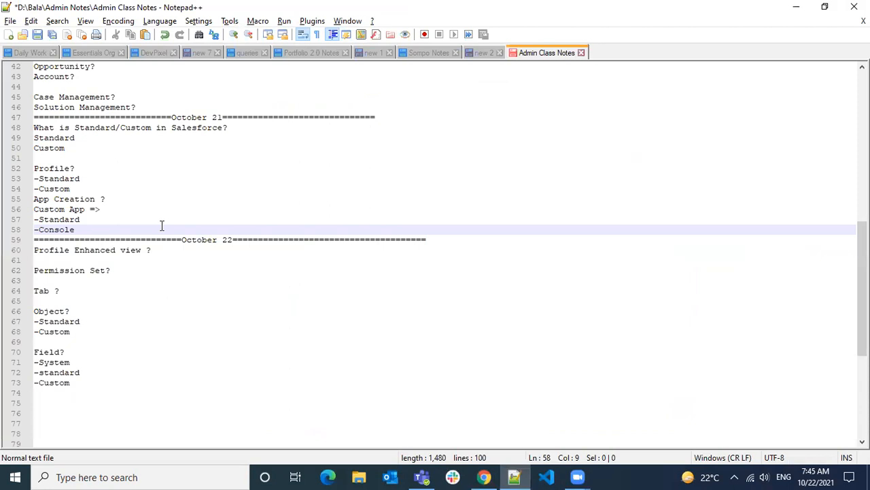
click(68, 160)
key(BackSpace)
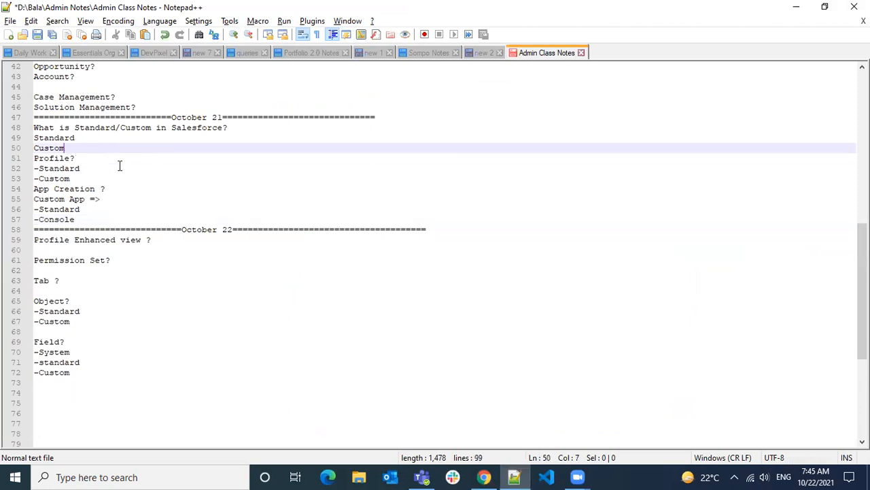
Review the October 21 topics in the notes, followed by the "Profile Enhanced view ?" topic under October 22.
drag(96, 216, 30, 127)
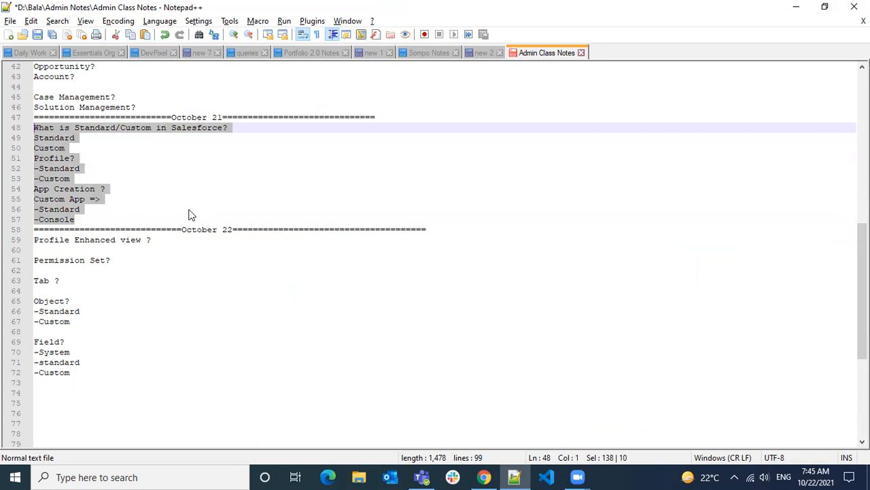
click(84, 251)
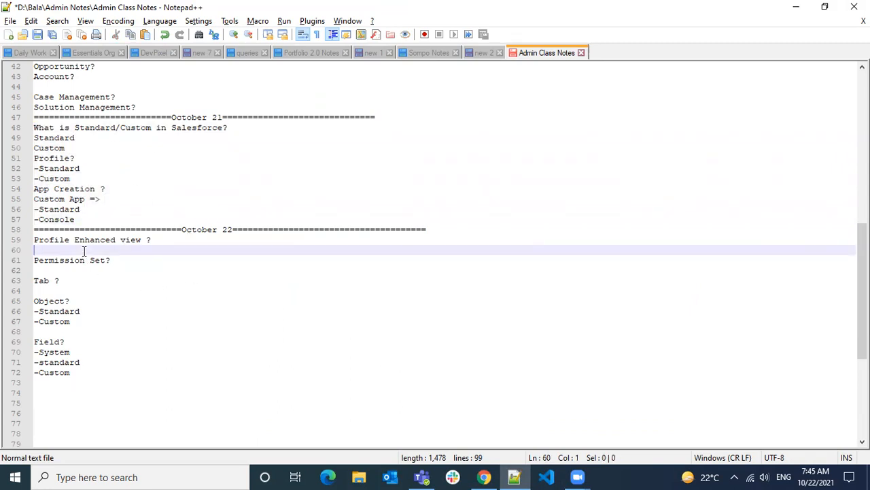
drag(39, 242, 161, 243)
Switch back to Salesforce in Chrome, open Setup, find "profile" and show the Profiles list.
key(alt+Tab)
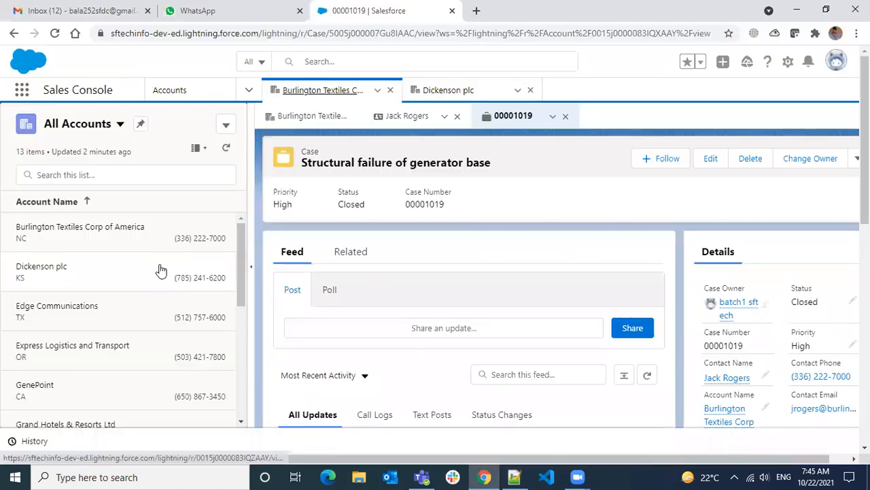
click(790, 67)
click(740, 100)
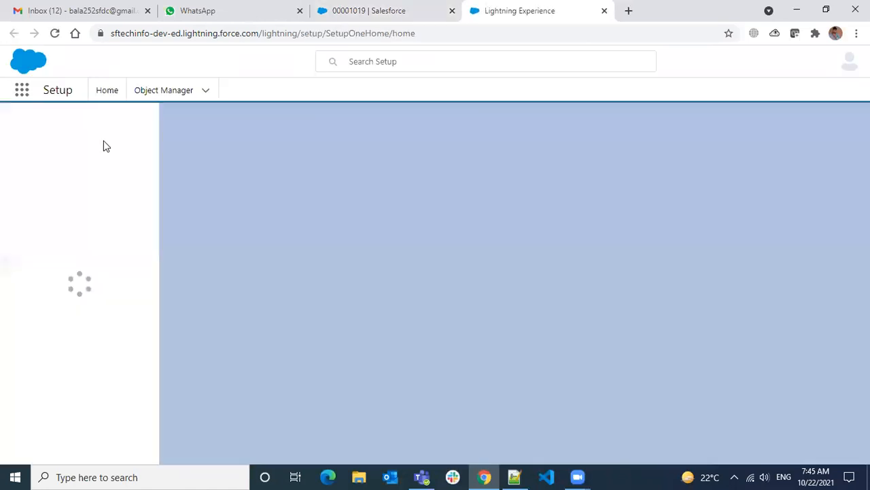
click(74, 125)
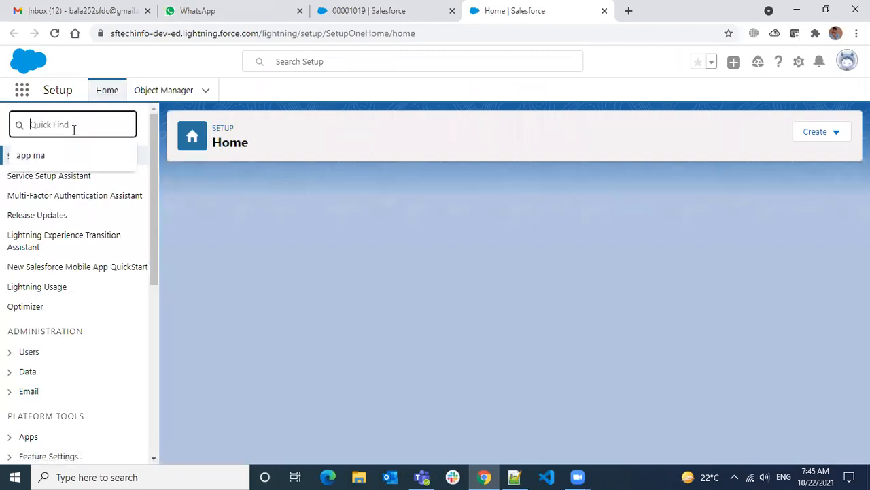
text(profile)
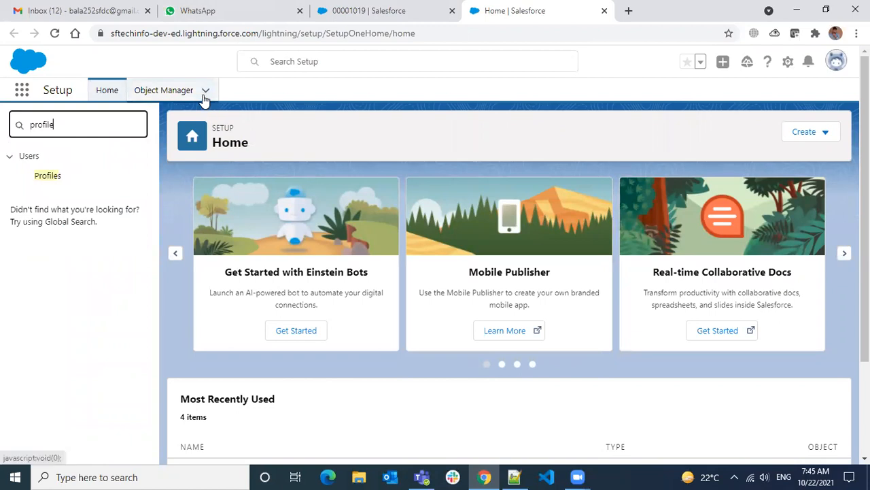
click(788, 62)
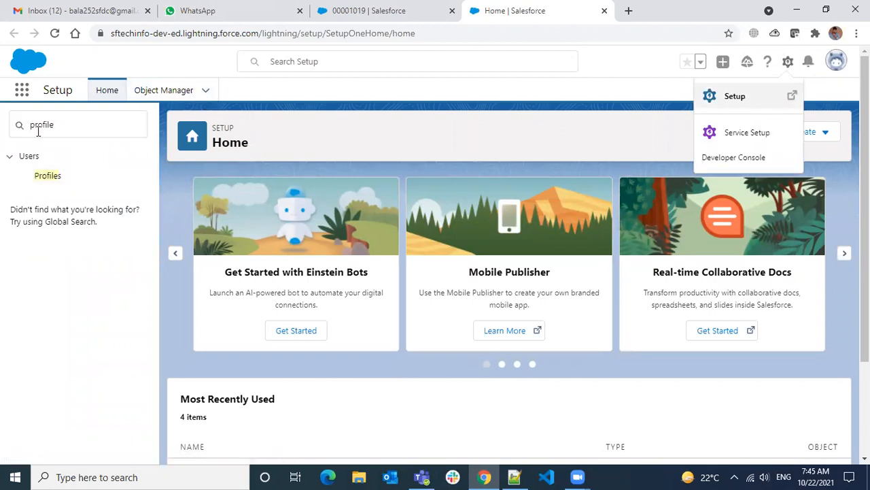
click(41, 175)
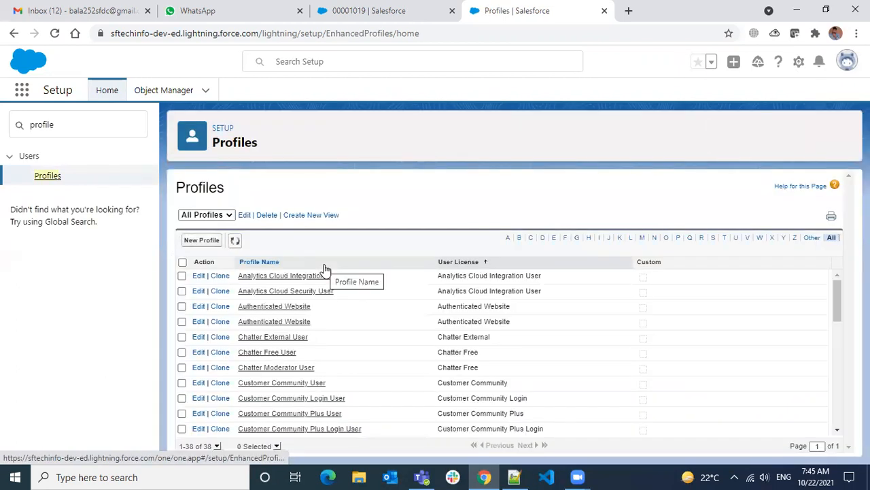
Open the Analytics Cloud Security User profile and examine its page from the page layouts down to the enabled access sections.
click(259, 292)
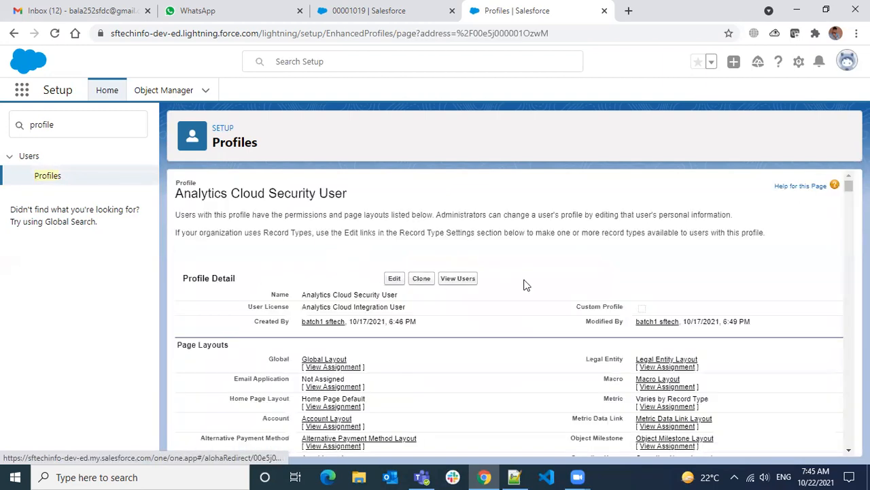
scroll(626, 275, down, 3)
scroll(626, 276, down, 15)
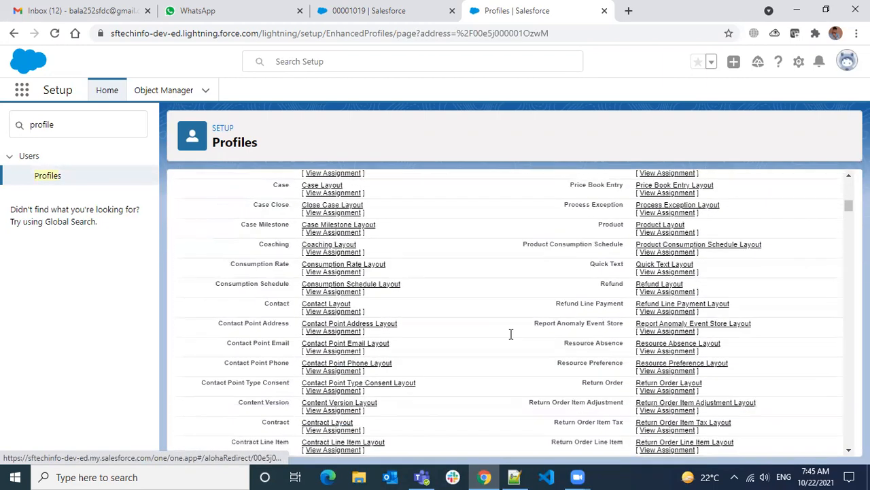
scroll(478, 336, up, 18)
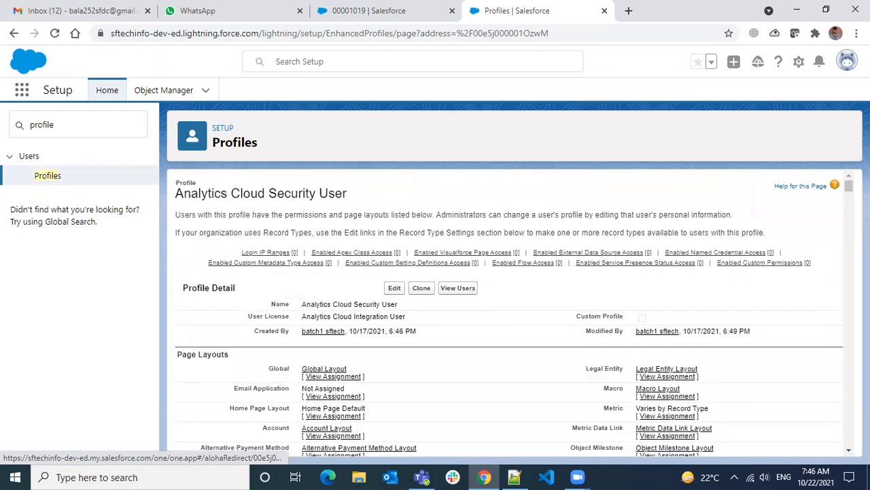
scroll(841, 293, down, 20)
scroll(838, 352, down, 20)
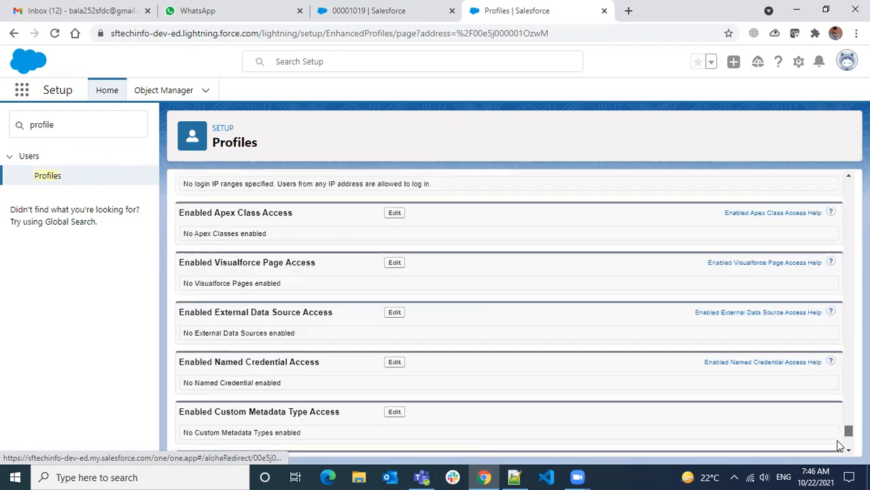
scroll(839, 445, down, 4)
drag(843, 451, 839, 168)
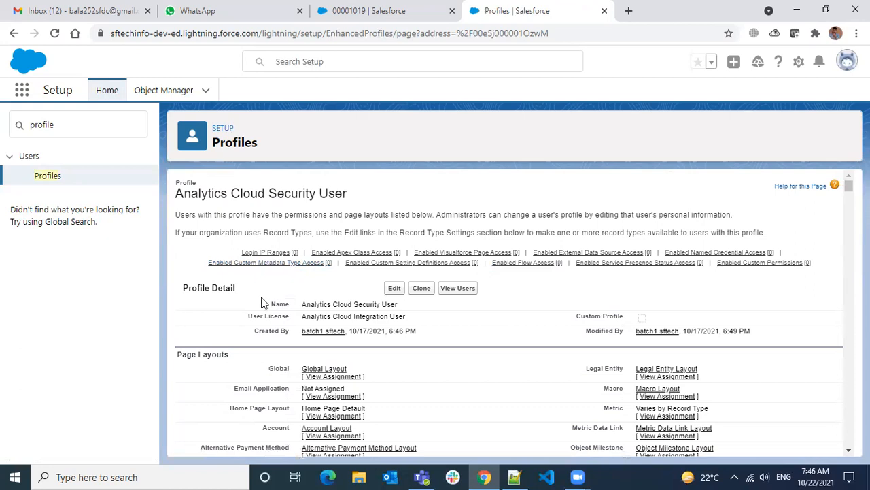
Open Setup in another browser tab, search for "user manag" and open User Management Settings.
click(104, 129)
double_click(103, 126)
click(799, 62)
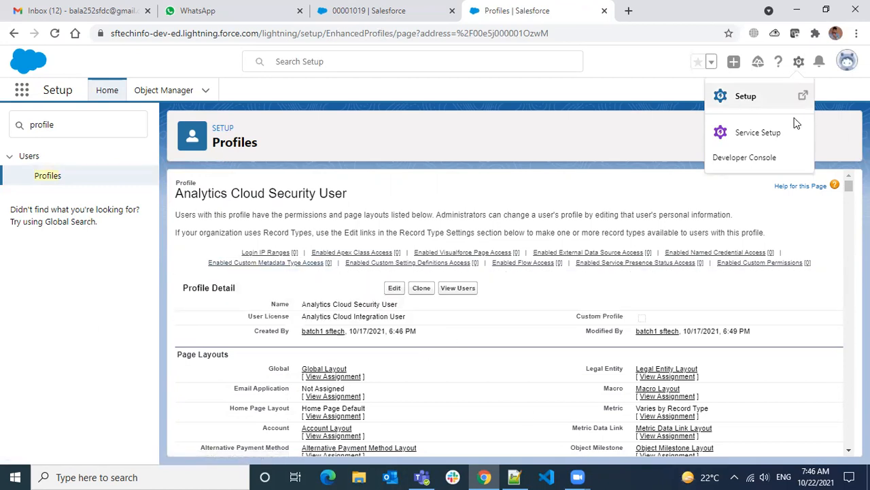
click(744, 102)
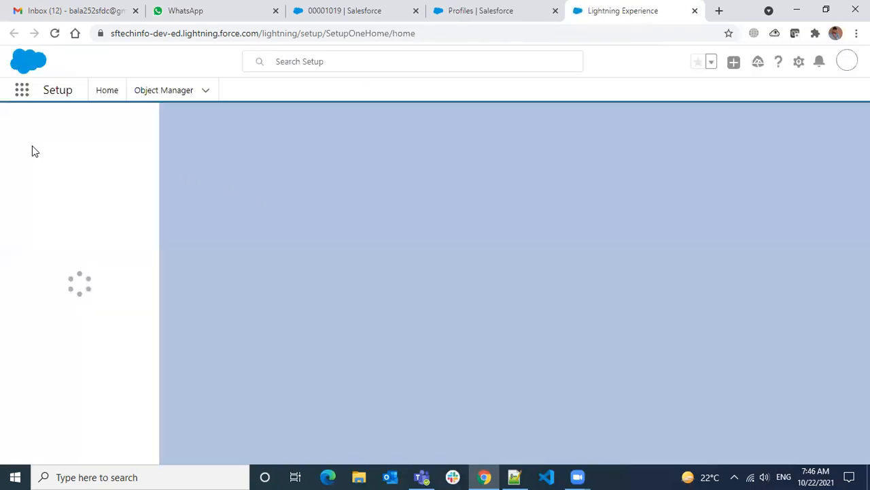
click(78, 131)
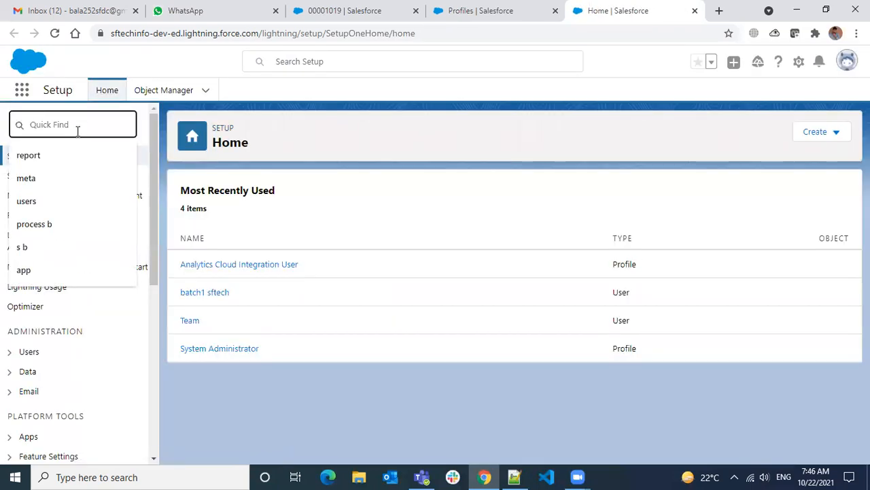
text(us)
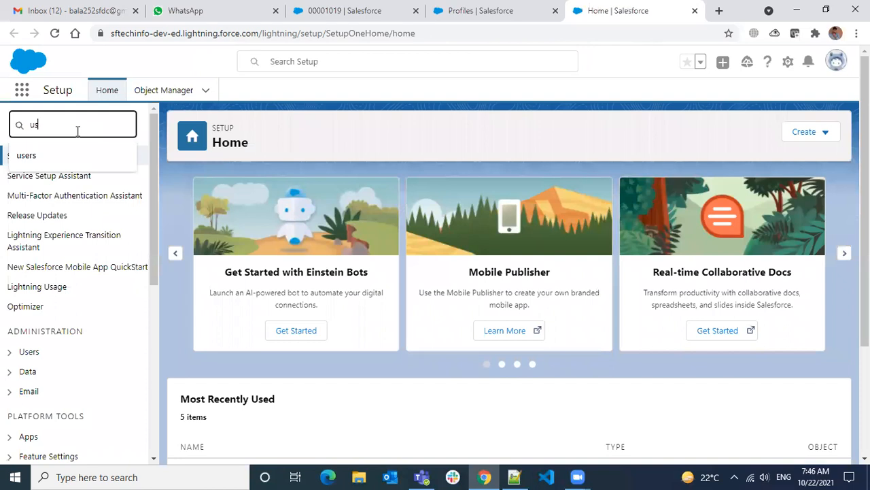
text(er manag)
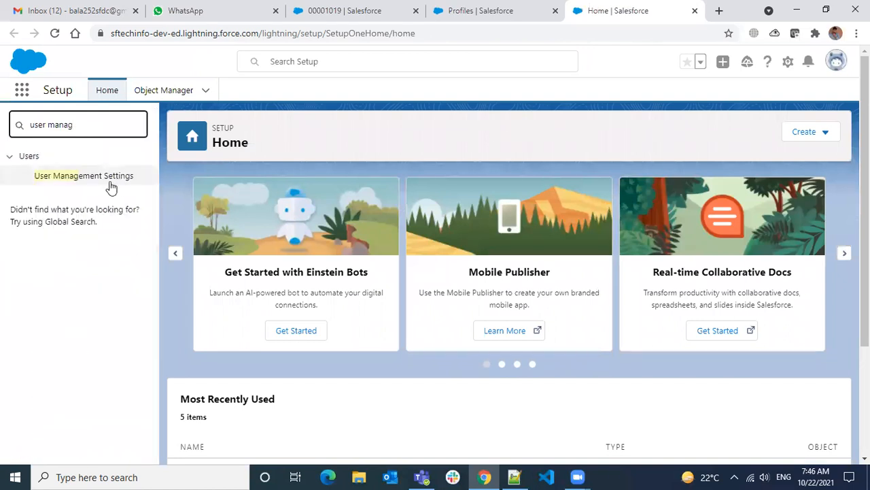
click(92, 182)
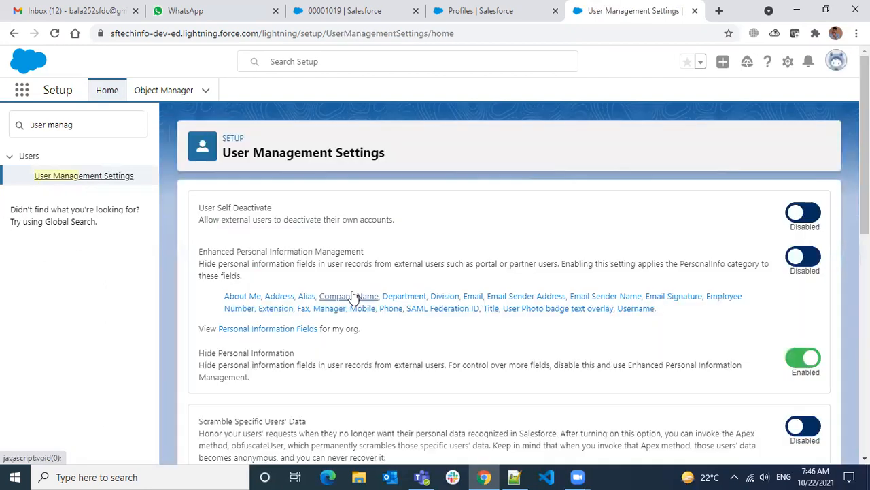
Enable the Enhanced Profile User Interface setting in User Management Settings.
scroll(392, 266, down, 1)
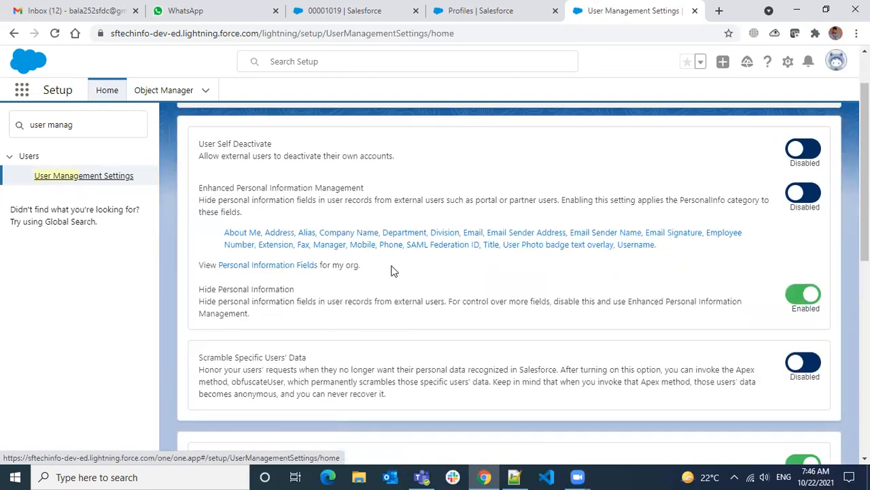
scroll(391, 270, down, 3)
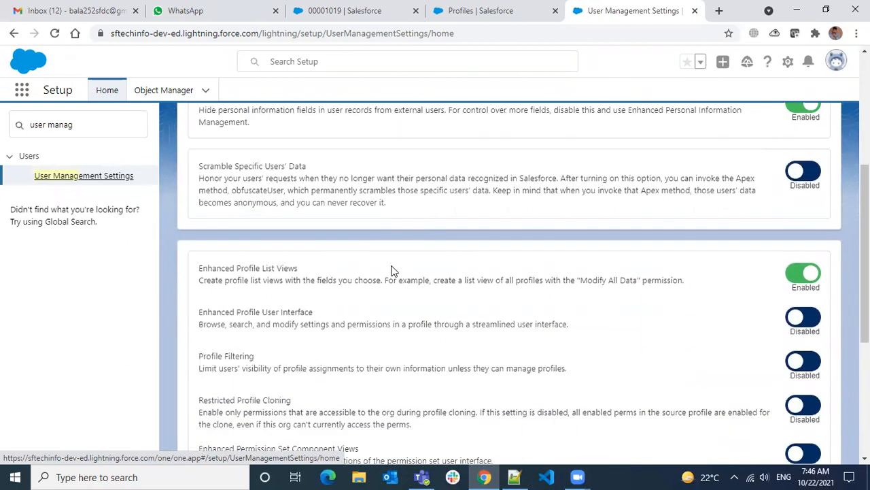
scroll(392, 271, down, 1)
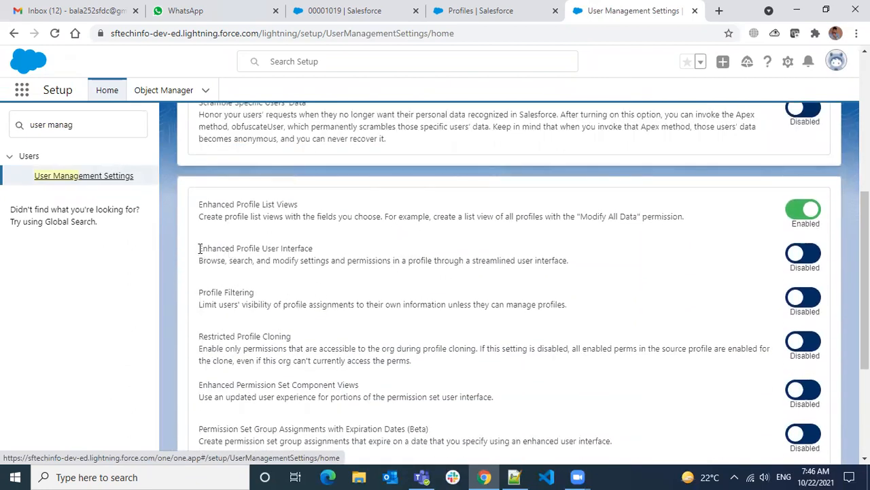
drag(199, 248, 321, 252)
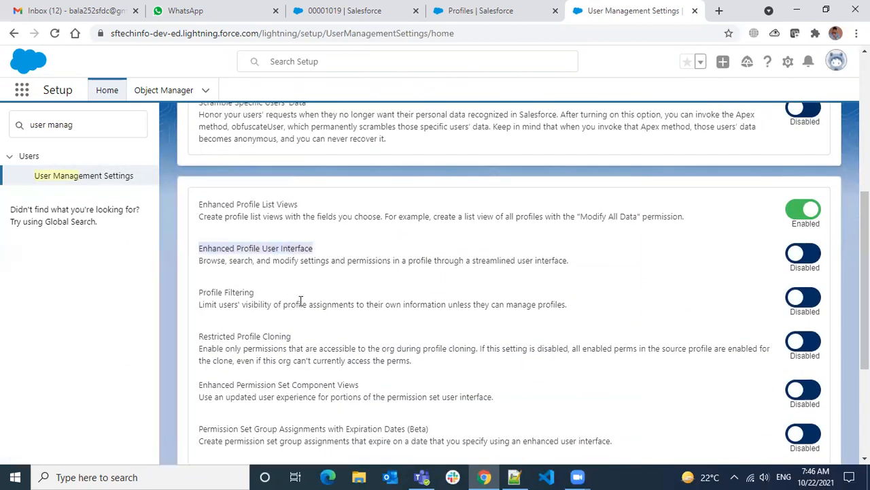
click(795, 257)
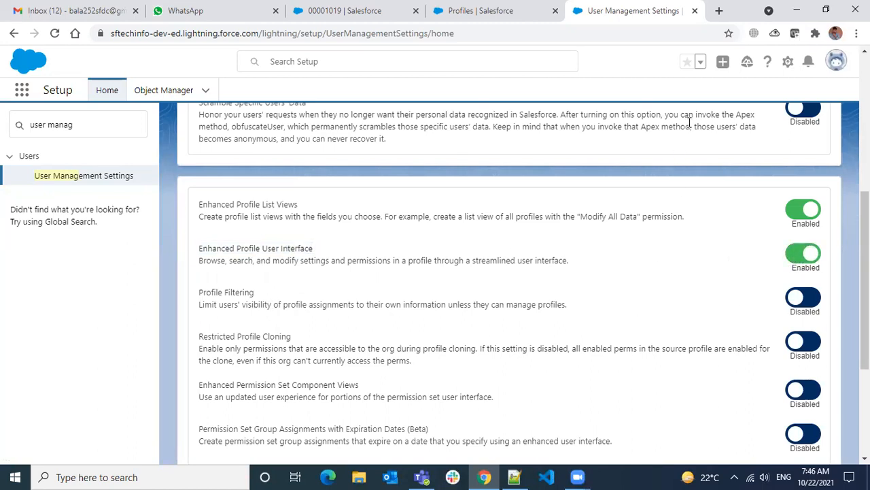
click(111, 119)
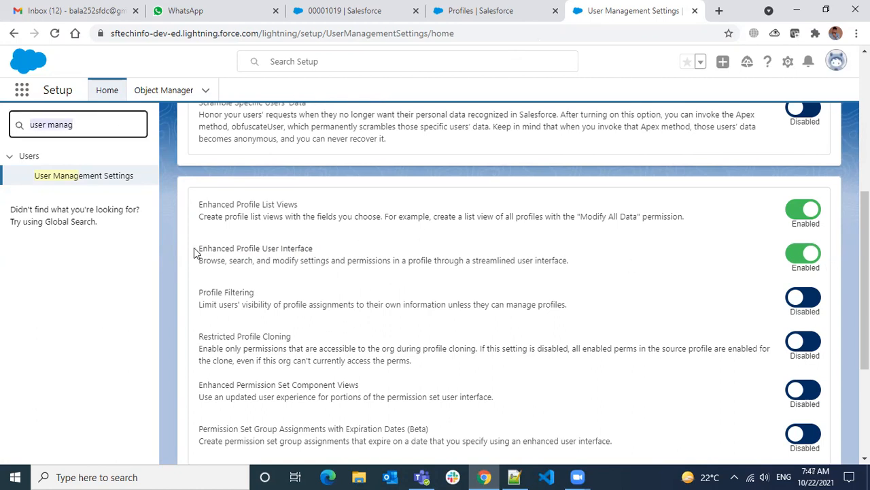
drag(200, 247, 346, 248)
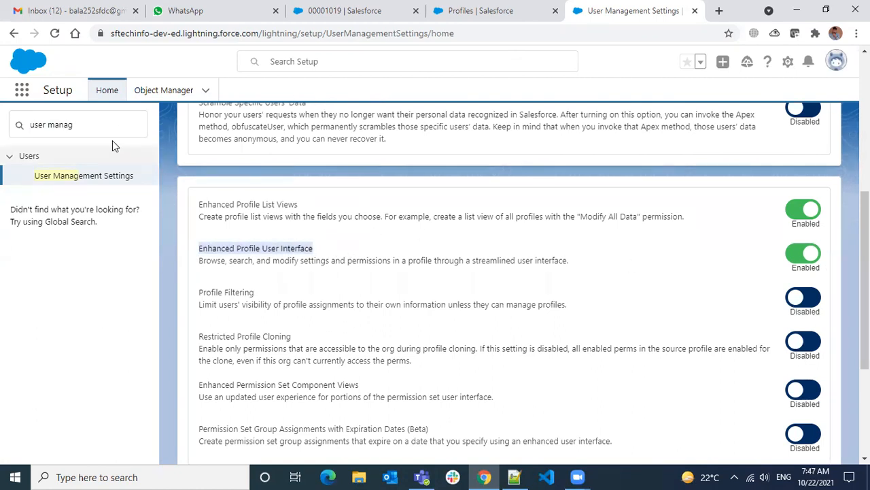
Search Setup for "profile" and open the Profiles list.
click(37, 120)
key(ctrl+a)
text(pr)
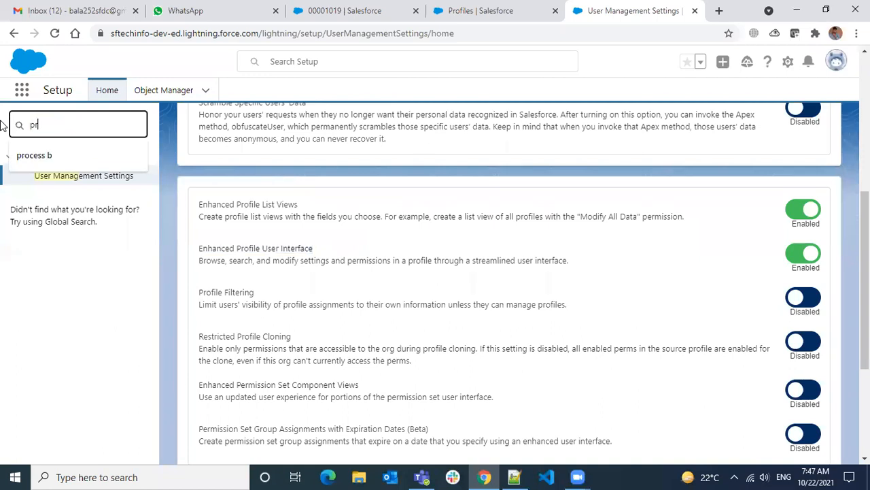
text(ofile)
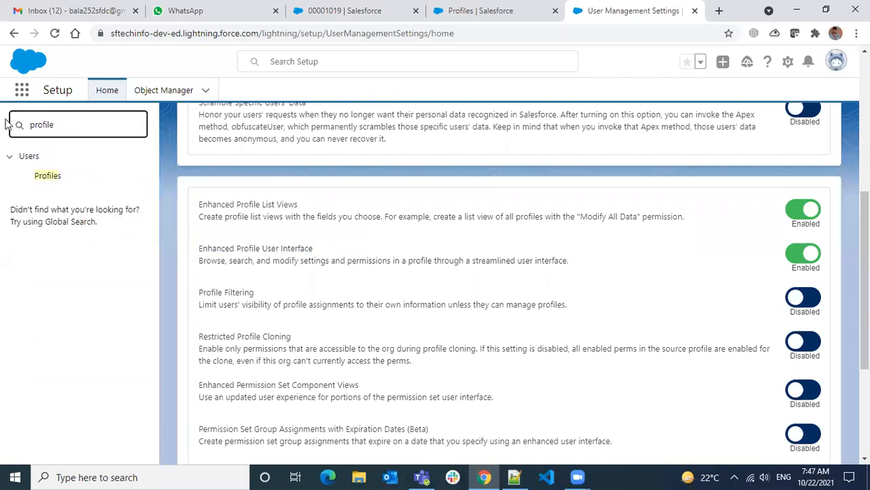
click(42, 178)
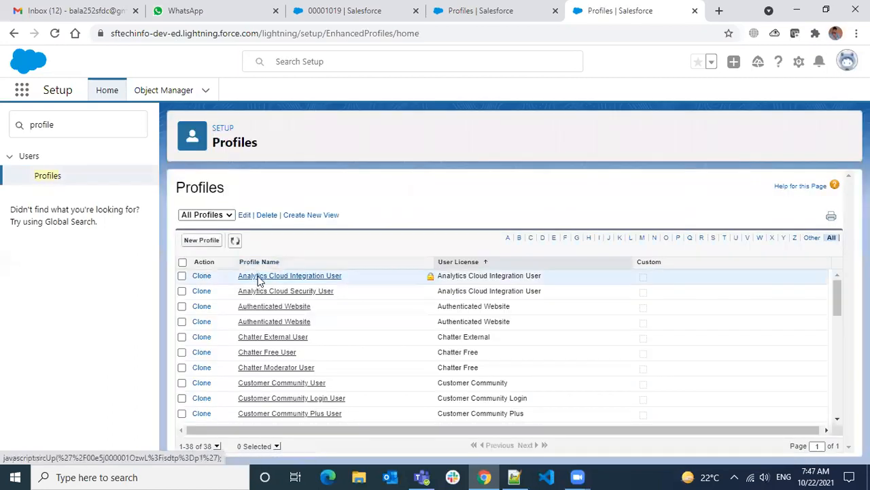
Open the Analytics Cloud Integration User profile and look over its overview, Apps and System sections.
click(257, 276)
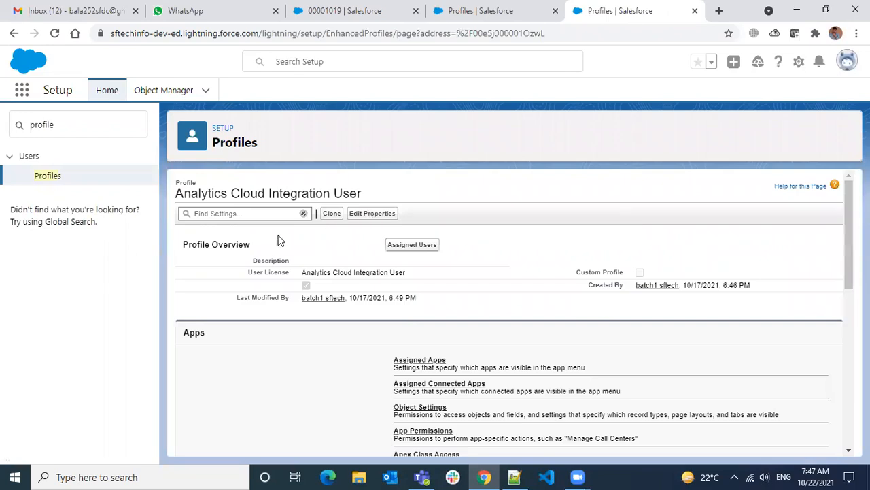
click(249, 214)
click(532, 213)
scroll(556, 263, down, 10)
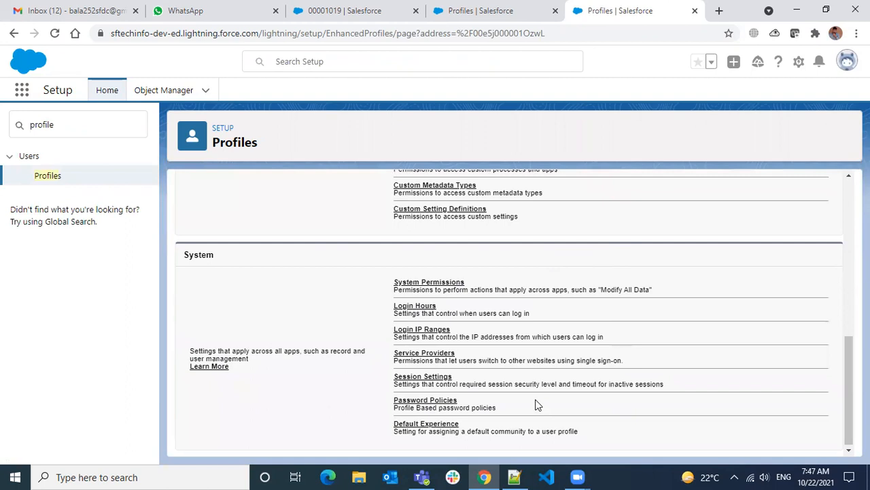
scroll(537, 401, up, 10)
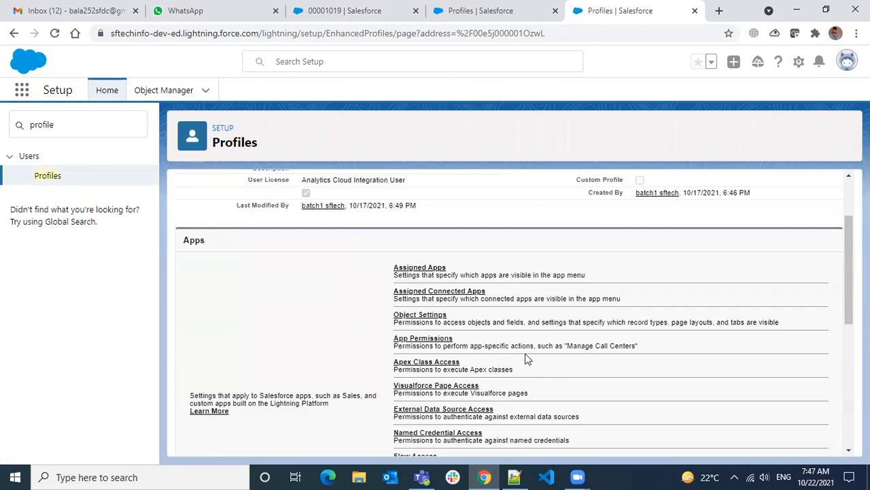
In the other Profiles browser tab, view the Analytics Cloud Security User's page layouts, open Global Layout and return to the profile.
click(515, 21)
scroll(506, 244, down, 1)
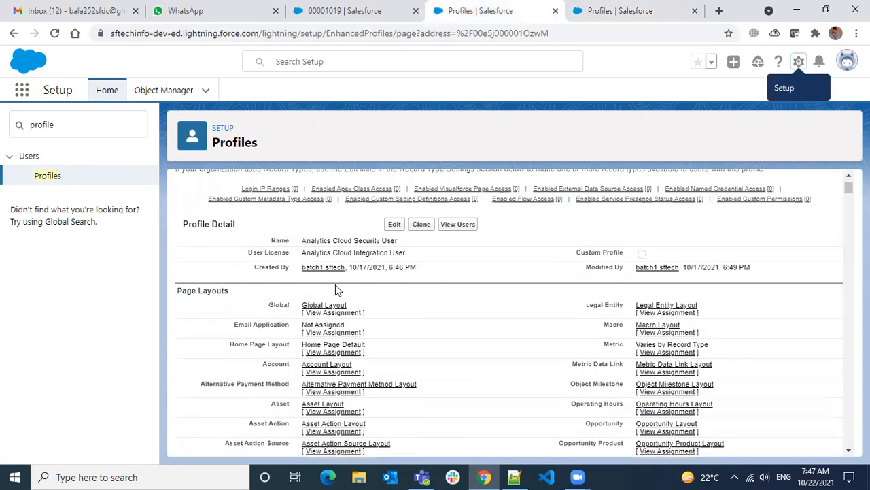
drag(192, 290, 225, 291)
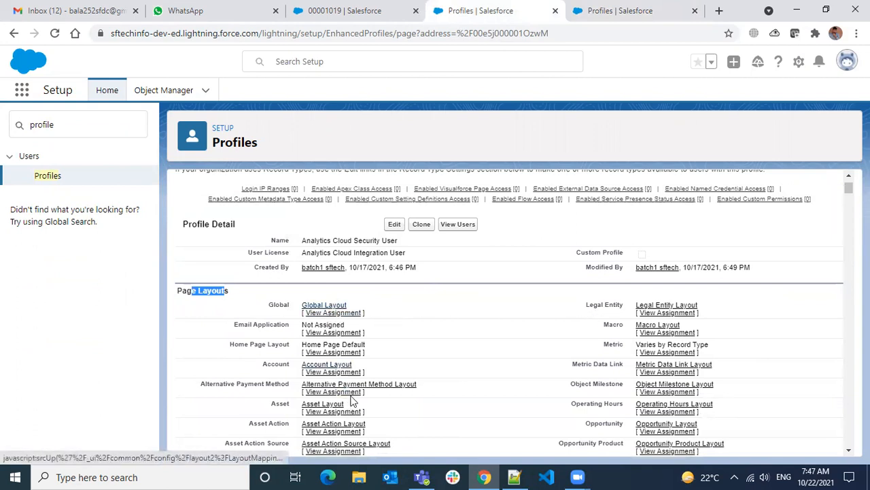
click(325, 305)
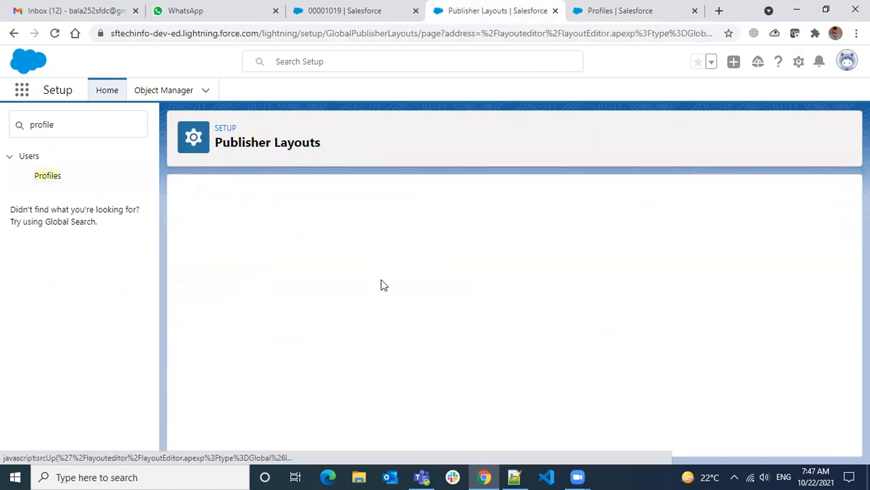
key(alt+Left)
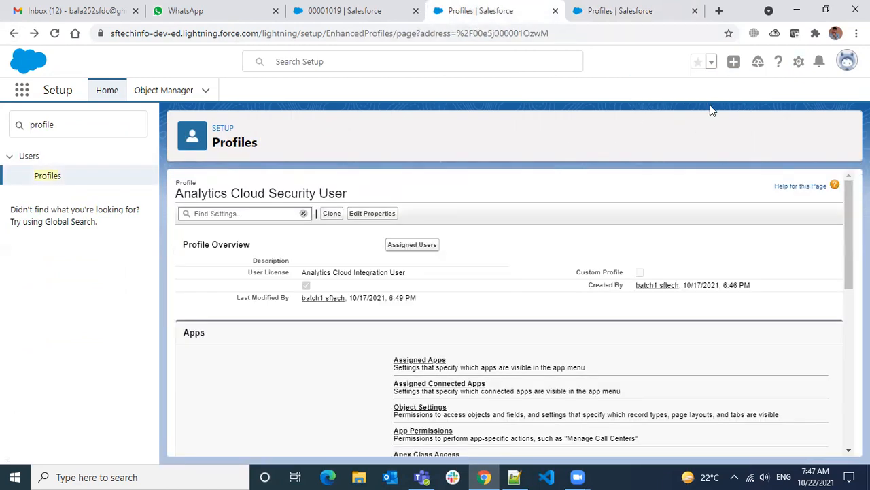
Go back to the Analytics Cloud Integration User profile and examine its settings from Assigned Apps down to the System section.
key(ctrl+Tab)
scroll(315, 334, up, 2)
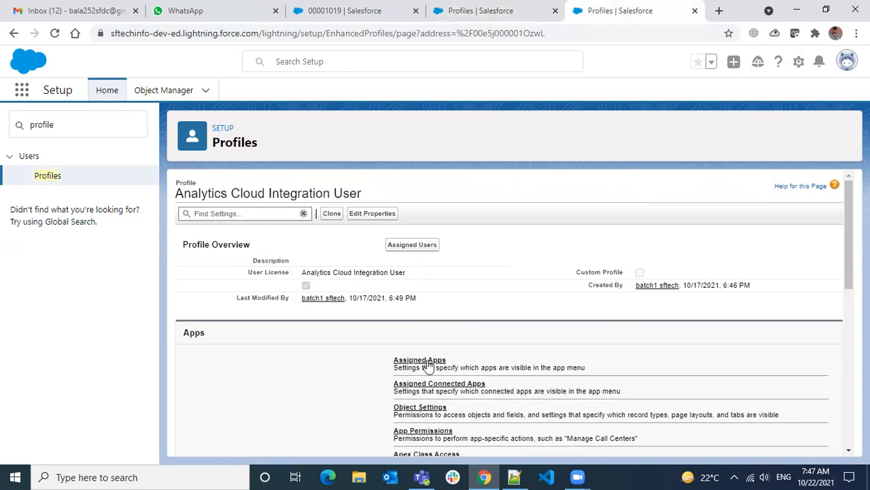
drag(383, 361, 446, 362)
drag(497, 386, 306, 400)
scroll(366, 385, down, 3)
click(306, 399)
scroll(413, 328, down, 3)
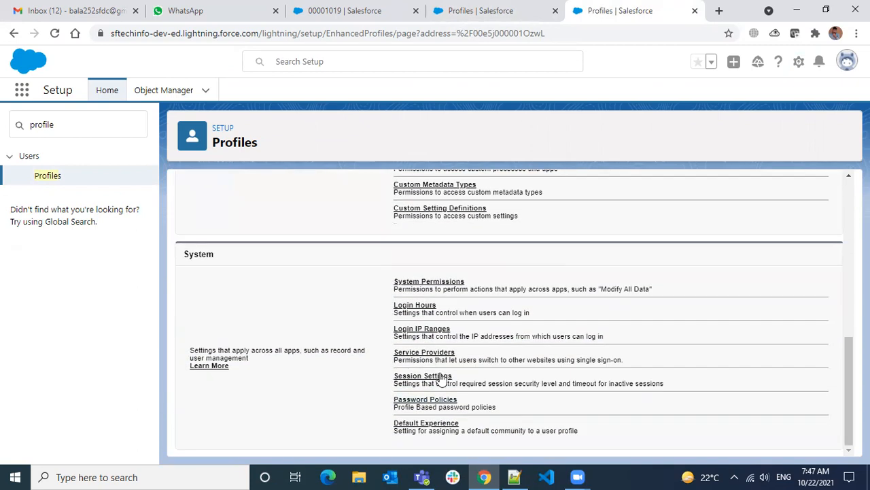
scroll(441, 379, up, 6)
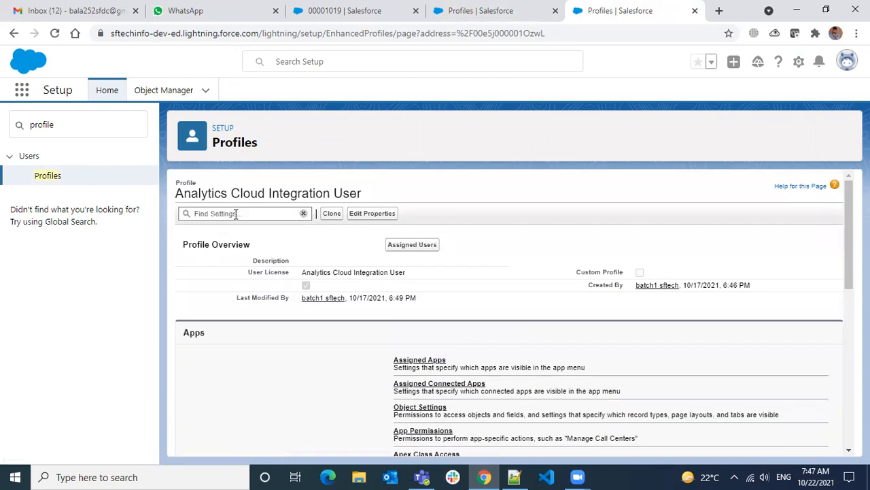
Search the profile's settings for "Account" and open the Accounts object settings.
click(236, 213)
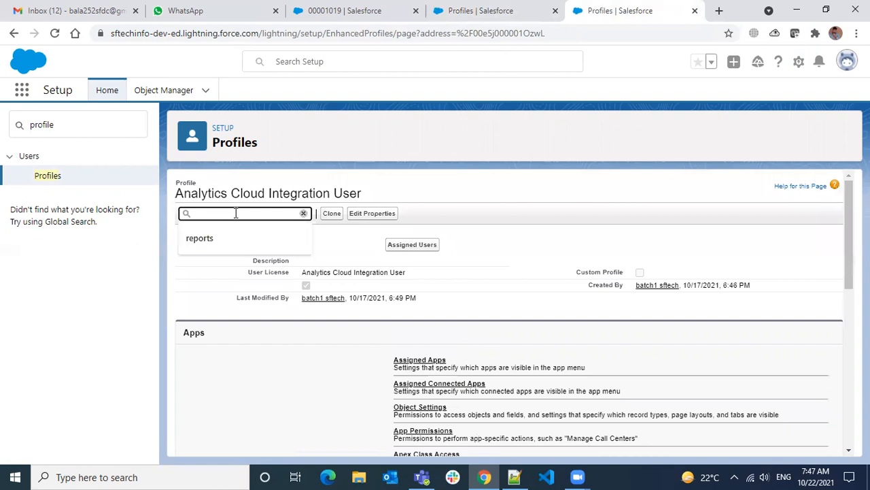
scroll(236, 213, down, 3)
scroll(235, 213, up, 3)
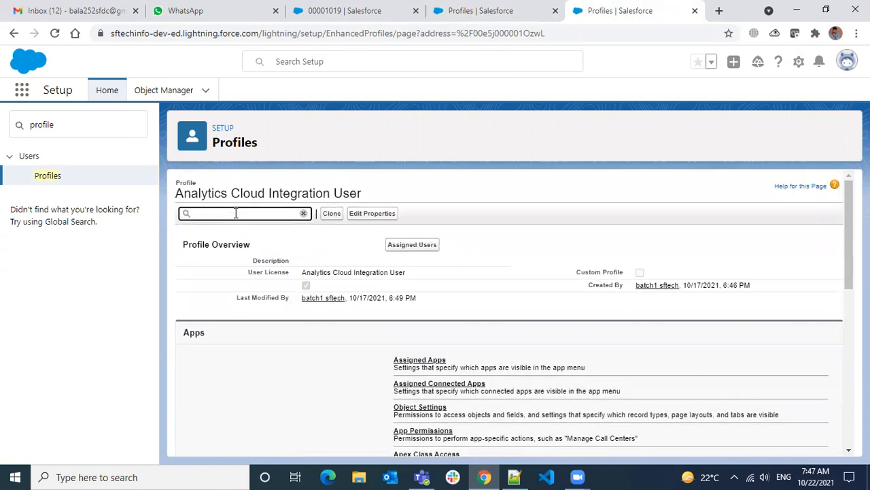
text(Account)
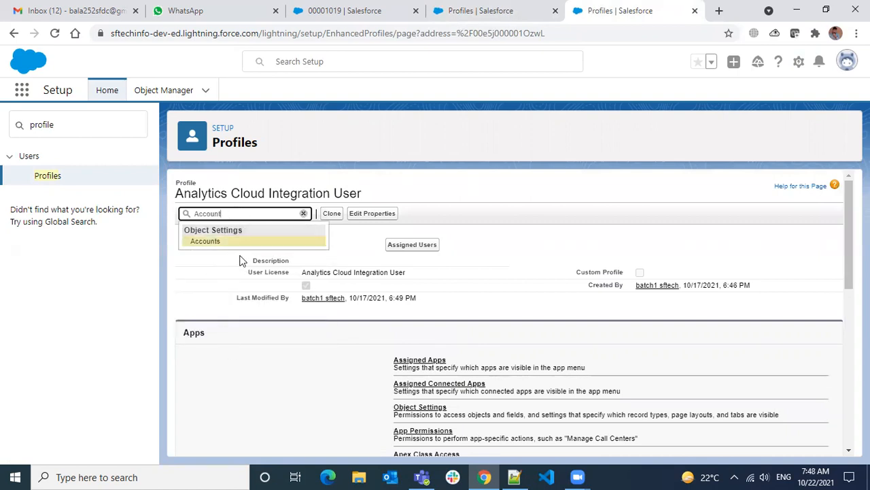
click(213, 243)
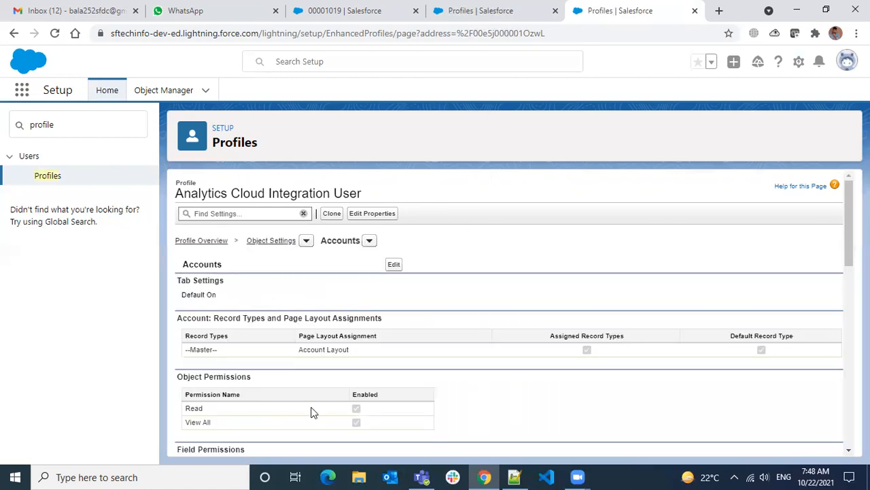
Examine the Accounts tab settings, record types, object permissions and field permissions.
drag(178, 280, 236, 286)
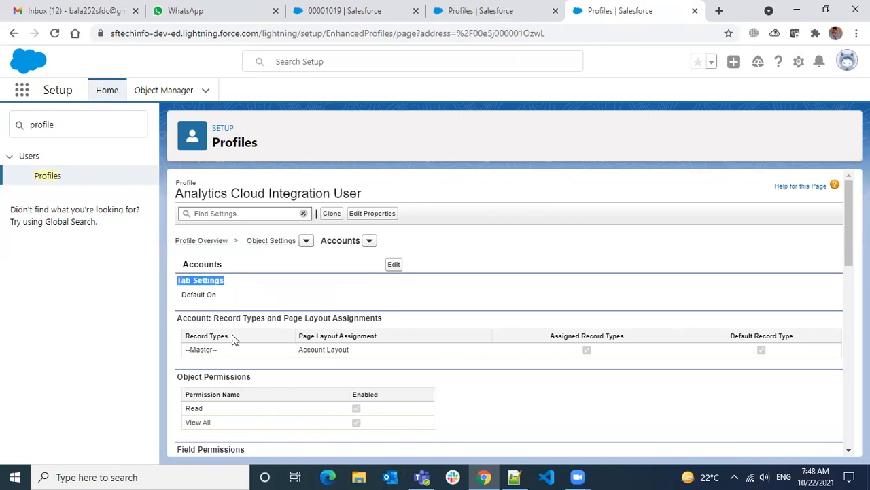
drag(199, 336, 226, 378)
scroll(265, 360, down, 2)
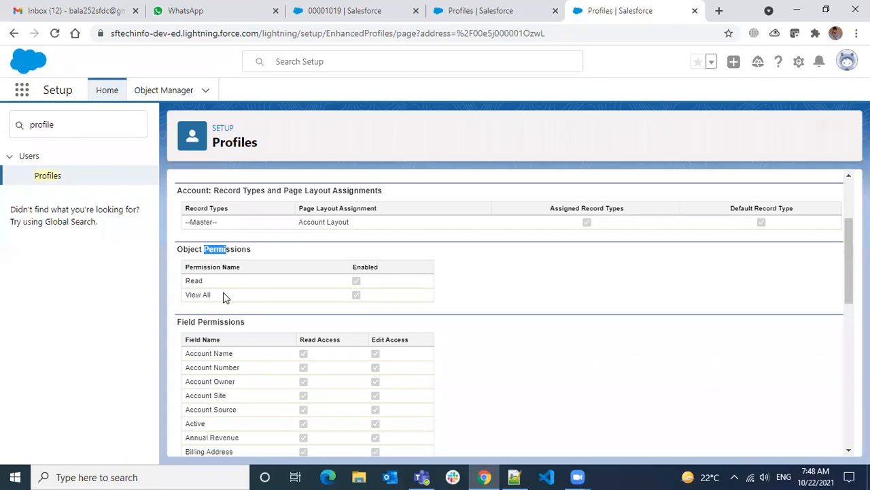
scroll(238, 285, down, 3)
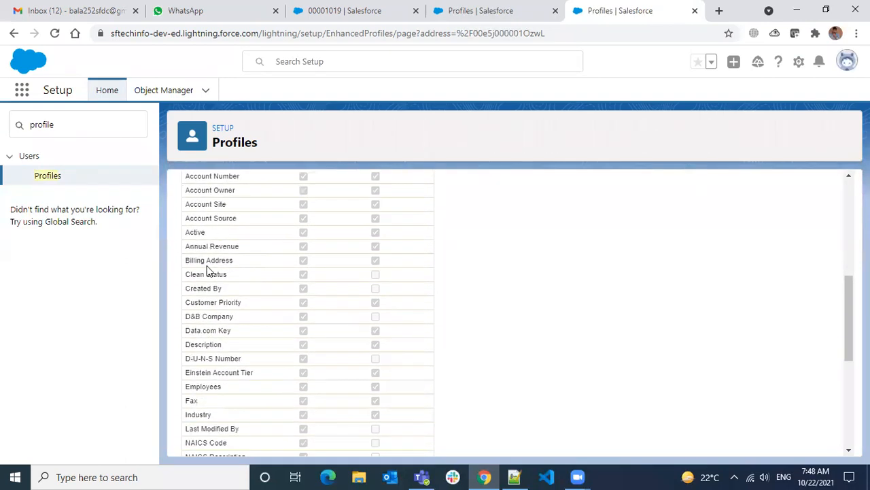
scroll(207, 275, down, 4)
scroll(237, 390, up, 10)
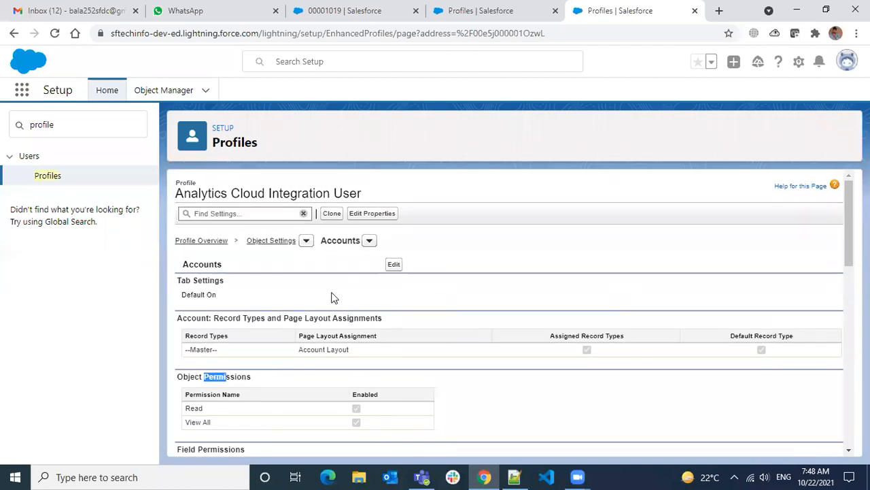
Search the profile's settings for "SLA" and clear the search text.
click(229, 212)
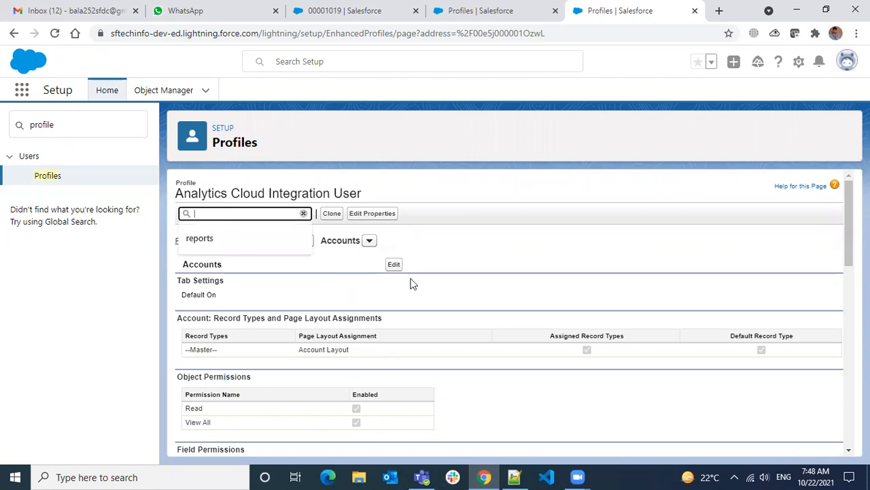
scroll(433, 301, down, 8)
scroll(434, 300, up, 6)
text(S)
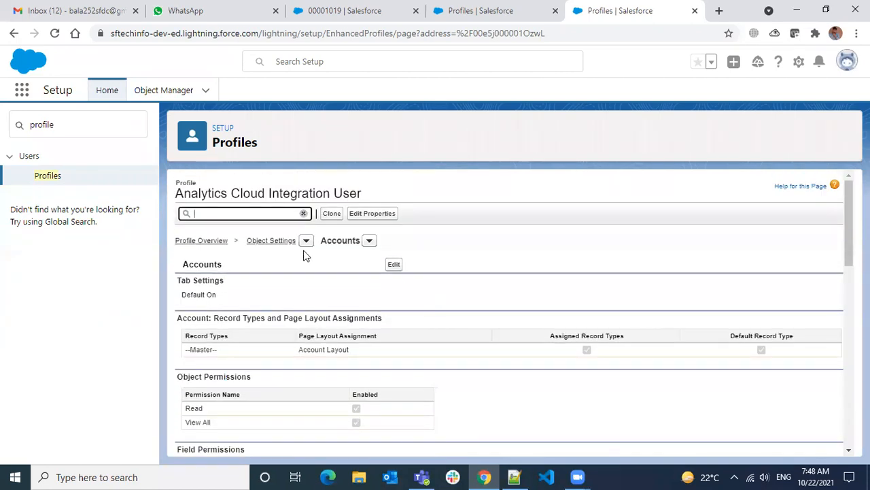
text(LA)
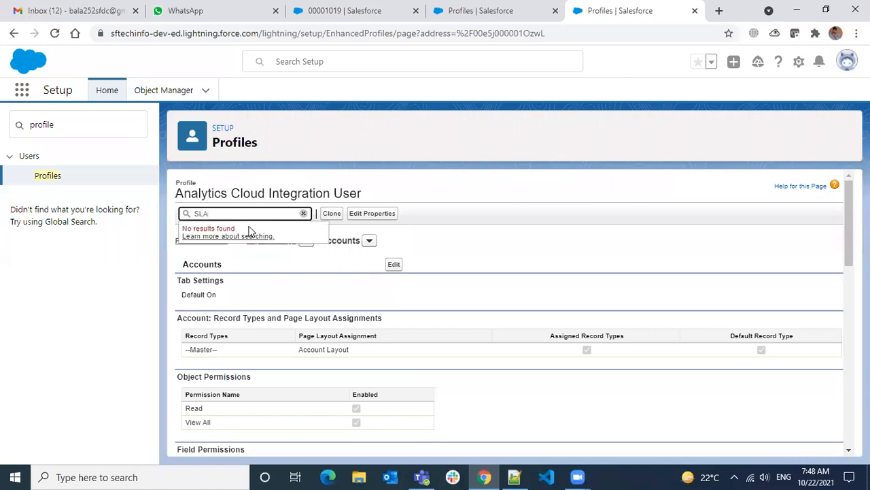
key(BackSpace)
key(BackSpace)
text(fie)
key(BackSpace)
key(BackSpace)
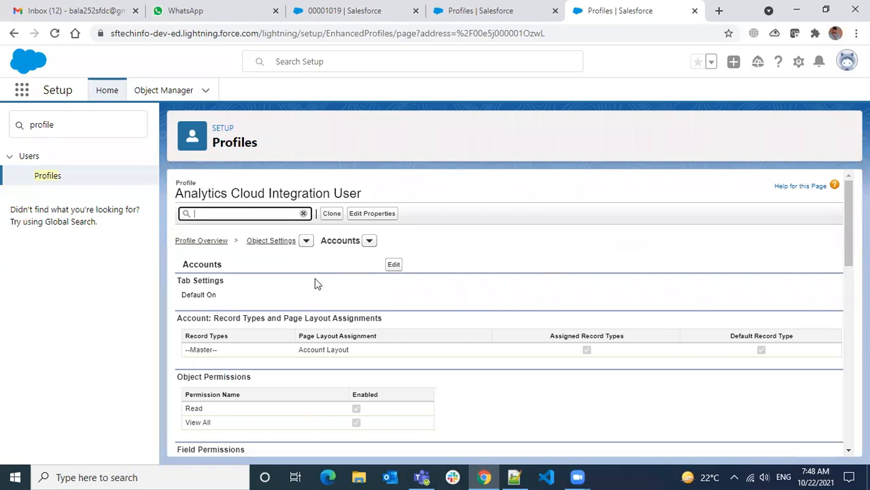
Search the profile's settings for "Contact" and look through the Accounts field permissions.
scroll(303, 344, down, 5)
scroll(303, 356, up, 5)
click(221, 212)
text(Contact)
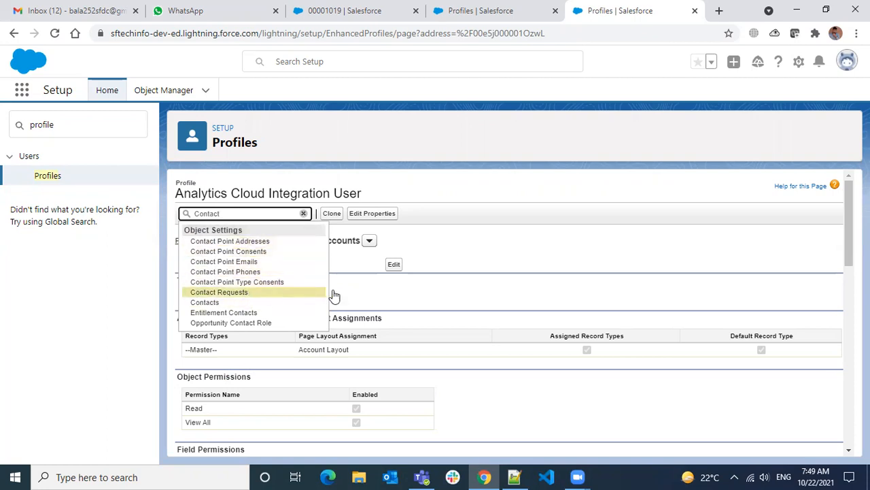
click(328, 260)
click(249, 218)
scroll(252, 305, down, 15)
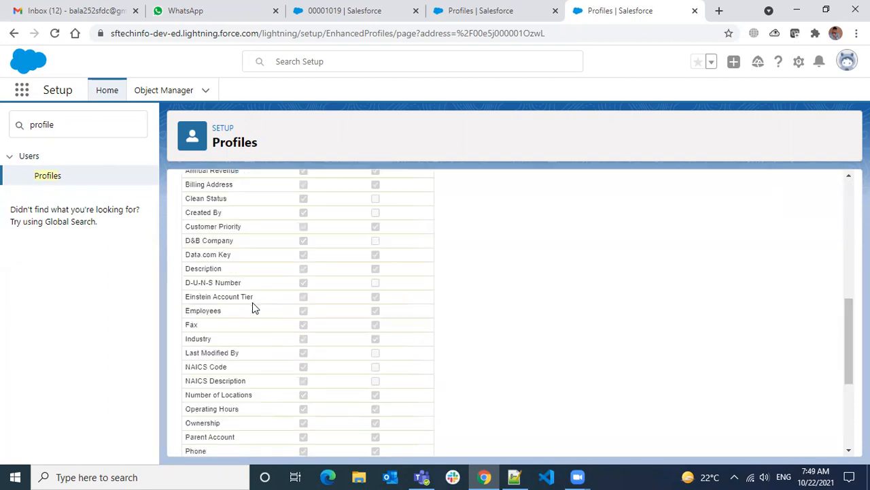
scroll(347, 306, up, 8)
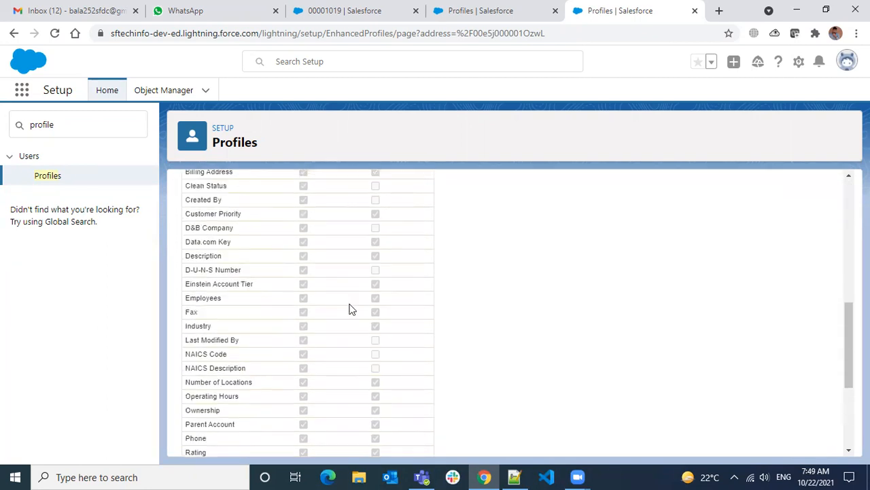
scroll(345, 325, up, 3)
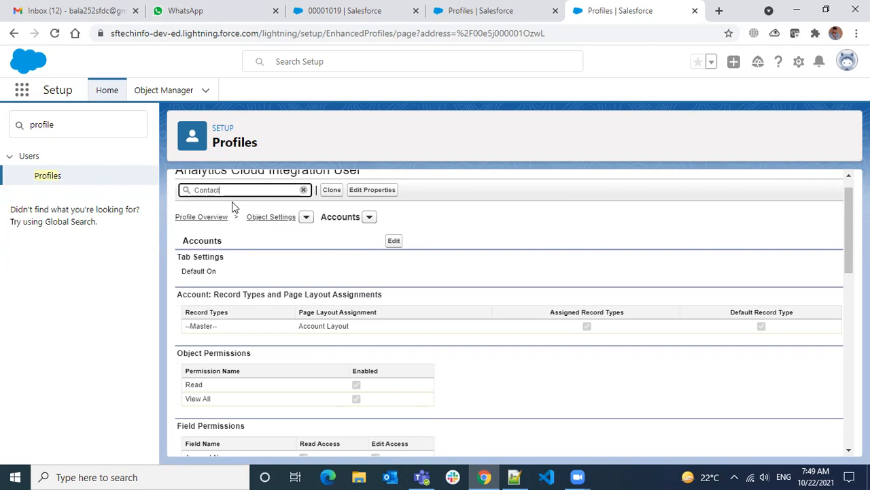
scroll(247, 226, up, 1)
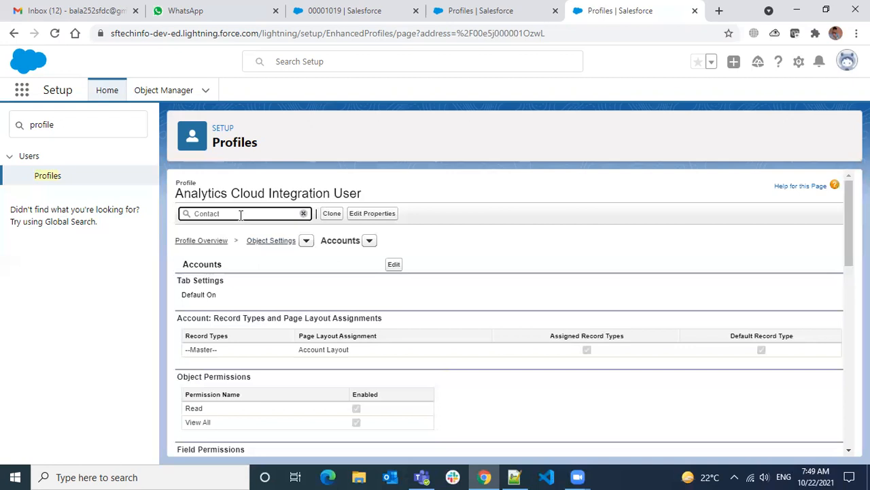
Search the profile's settings again for "contact" and open the Contacts object settings.
key(BackSpace)
key(BackSpace)
key(BackSpace)
key(BackSpace)
key(BackSpace)
key(BackSpace)
key(BackSpace)
text(cont)
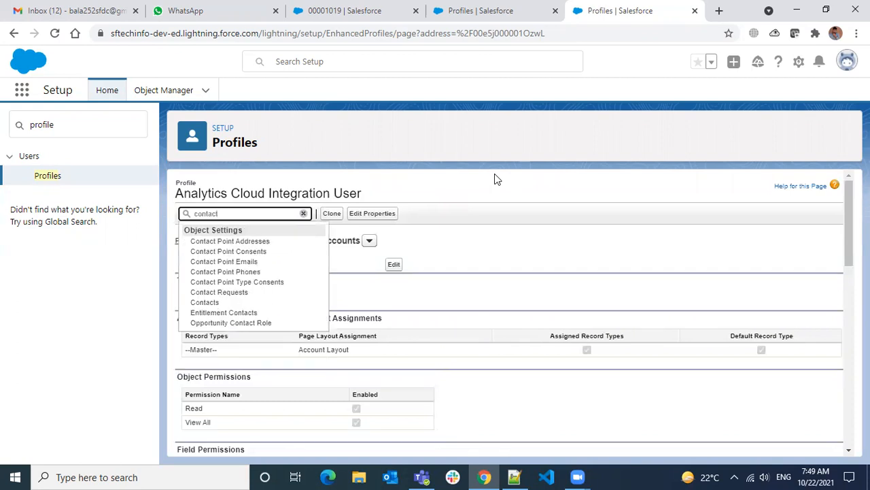
click(214, 301)
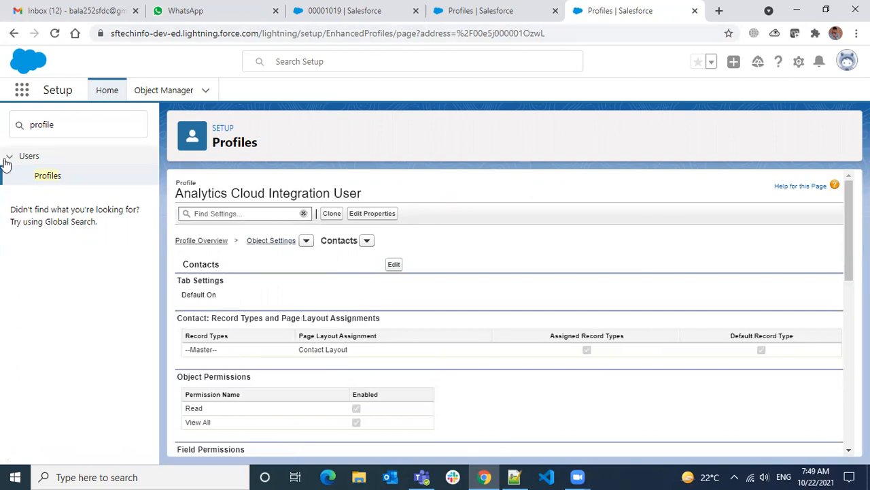
Search Setup for "user manage" and open User Management Settings to view its options.
click(66, 124)
key(ctrl+a)
text(us)
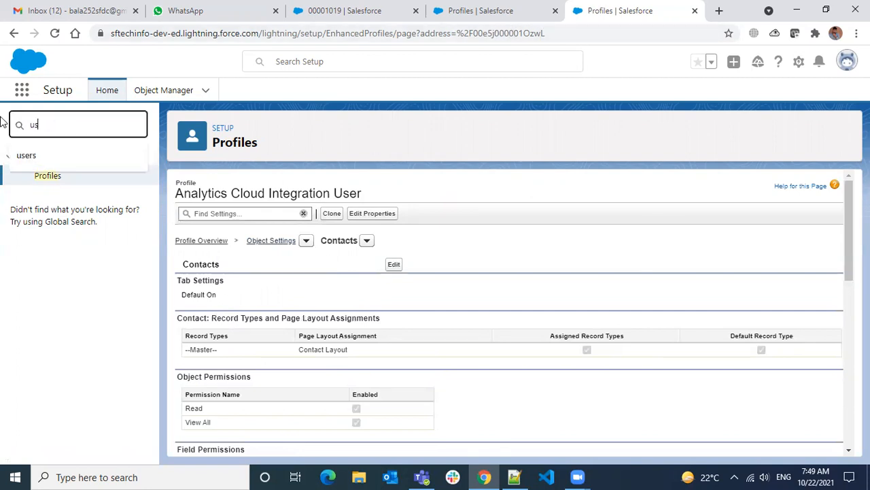
text(er managen)
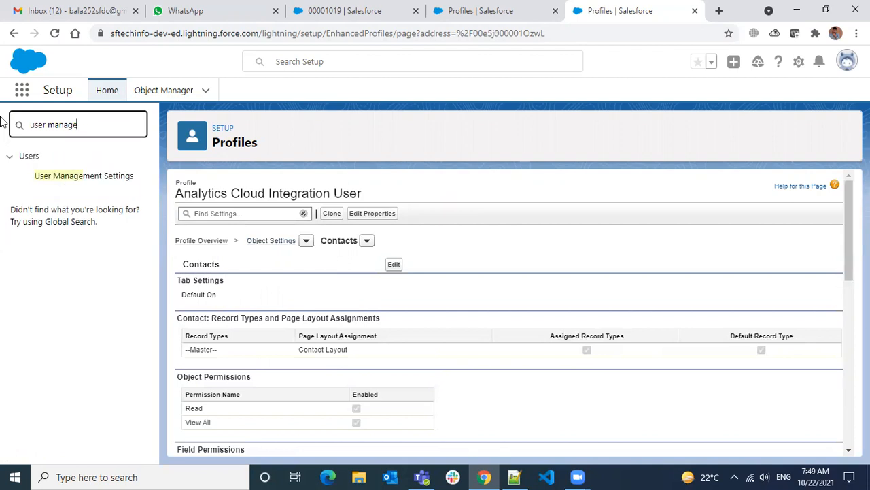
click(71, 176)
scroll(474, 260, down, 3)
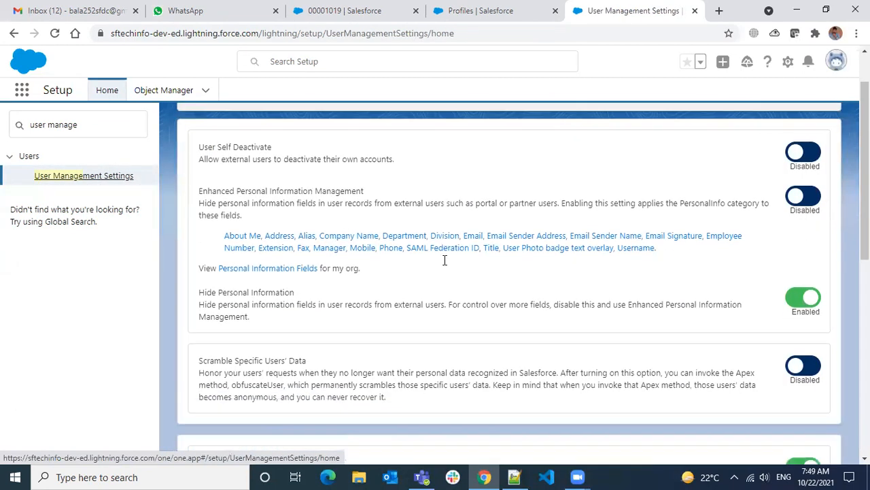
Examine the Enhanced Profile User Interface option in User Management Settings.
scroll(298, 321, down, 2)
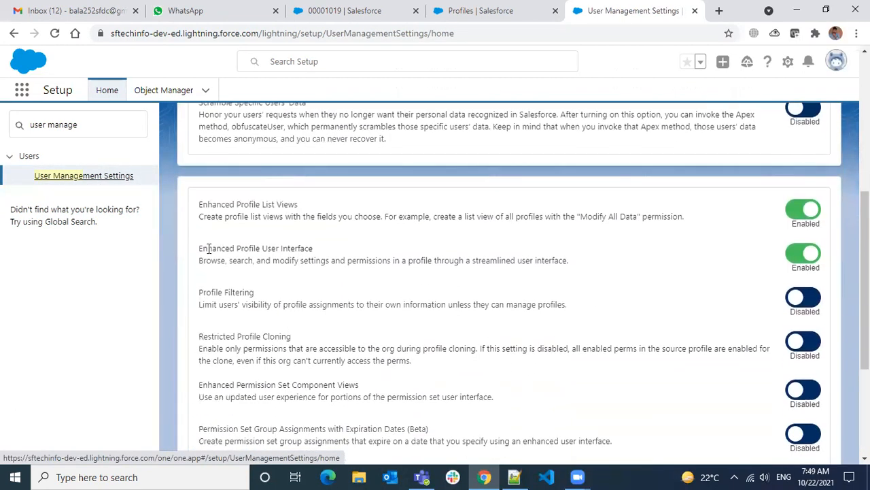
drag(201, 249, 318, 255)
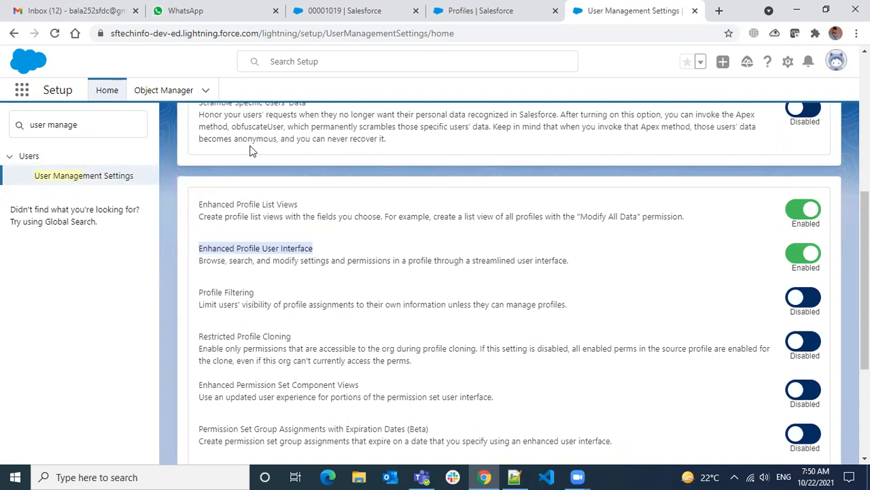
scroll(249, 149, up, 1)
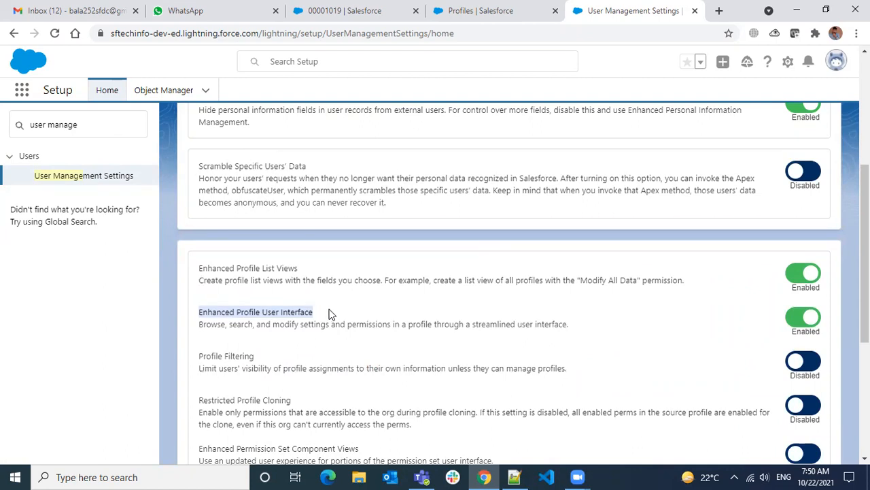
scroll(547, 316, up, 4)
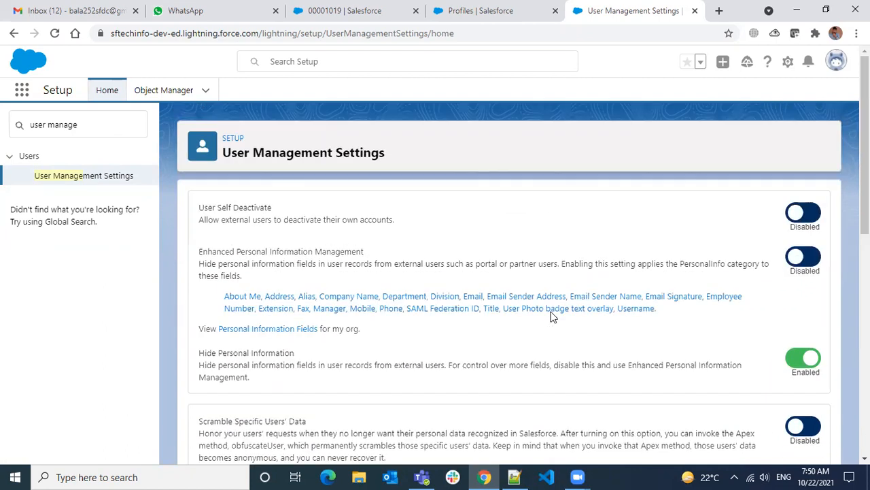
Check the Profile Enhanced view topic in the Notepad++ class notes and return to the Analytics Cloud Security User profile in Chrome.
click(515, 477)
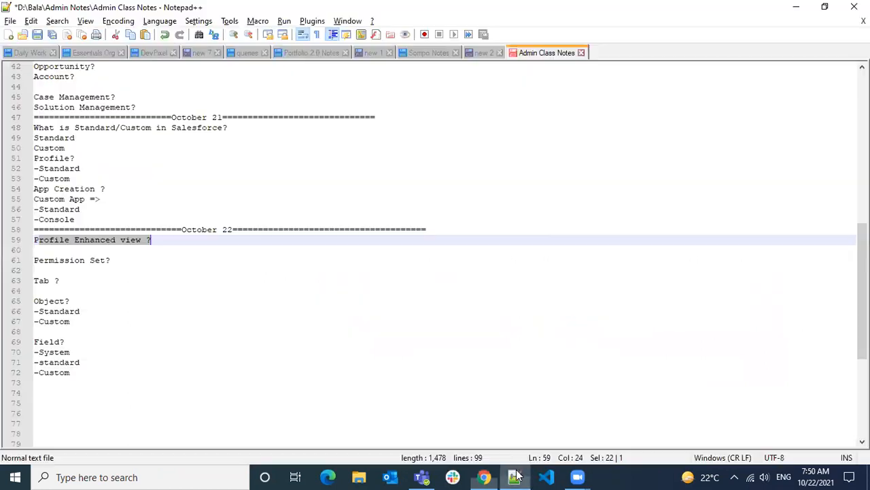
click(110, 261)
click(116, 249)
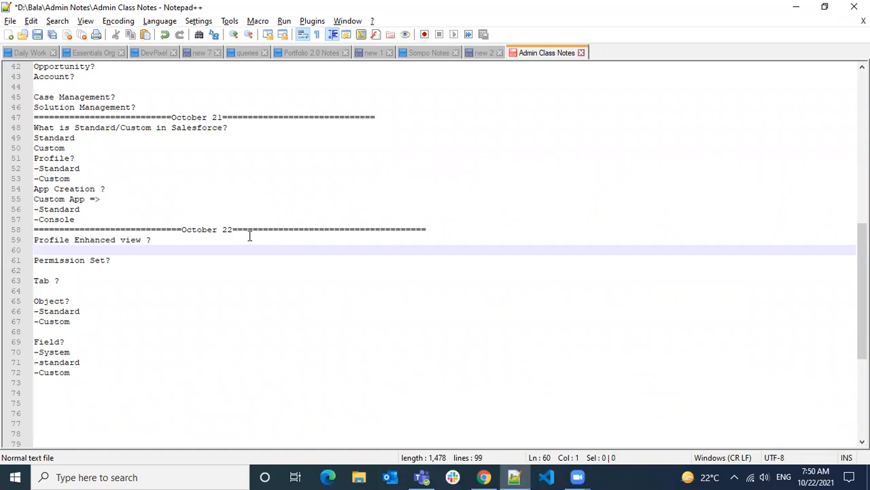
key(alt+Tab)
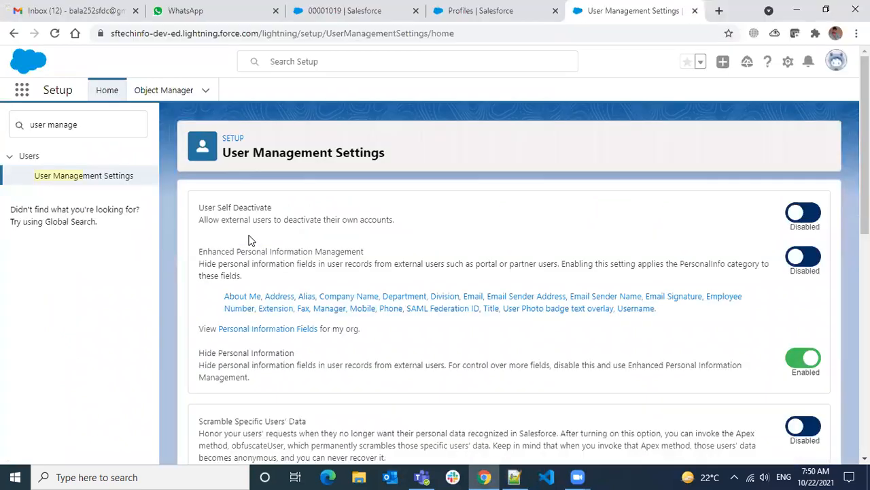
click(535, 20)
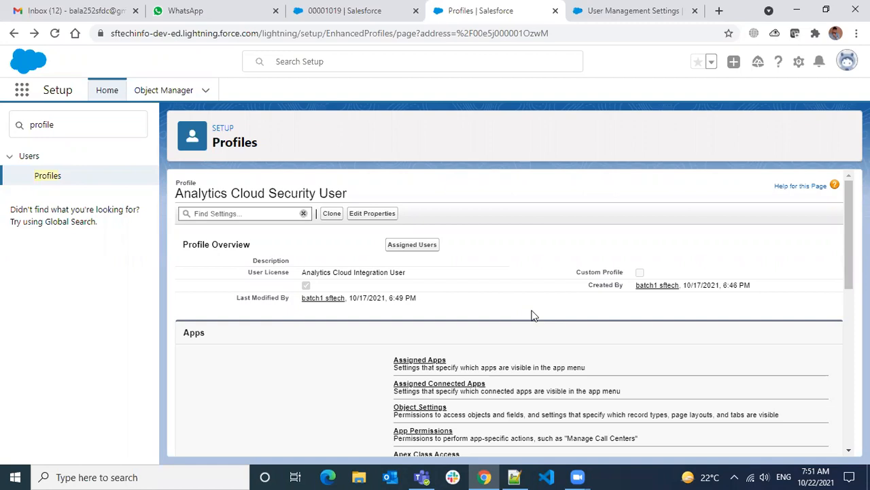
key(super)
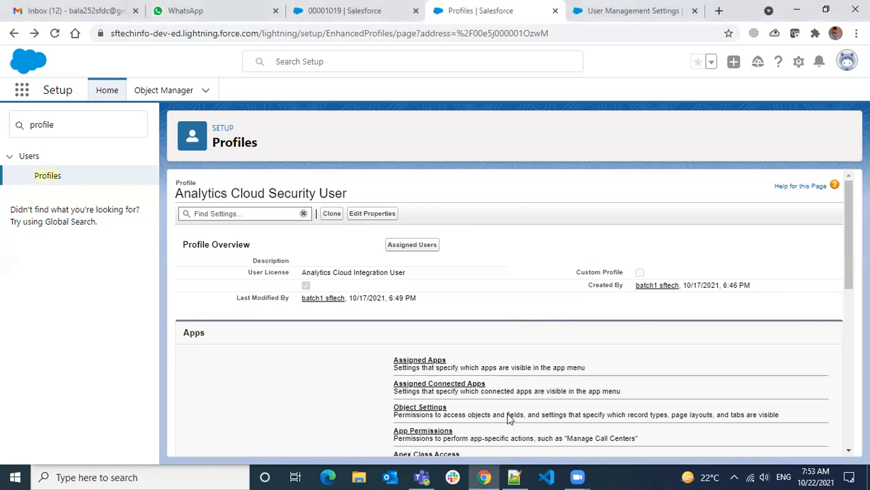
Review the Permission Set topic in the Notepad++ class notes alongside the profile overview in Chrome.
click(514, 476)
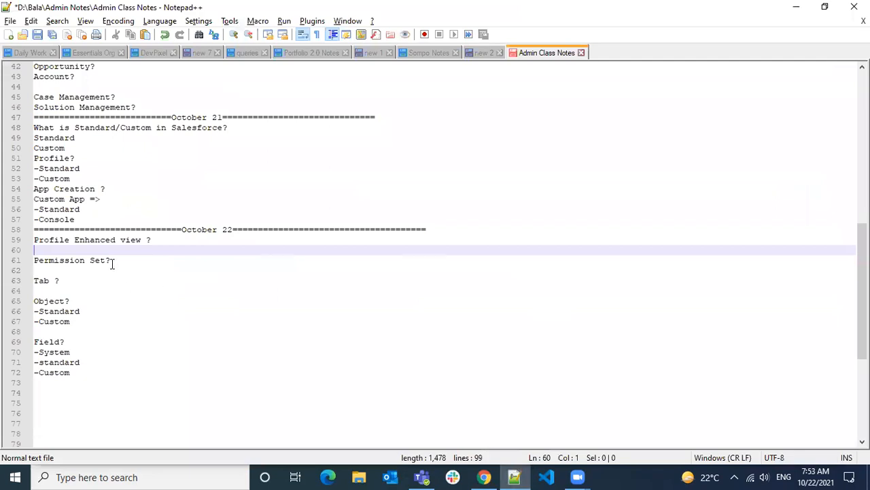
drag(114, 260, 17, 270)
key(alt+Tab)
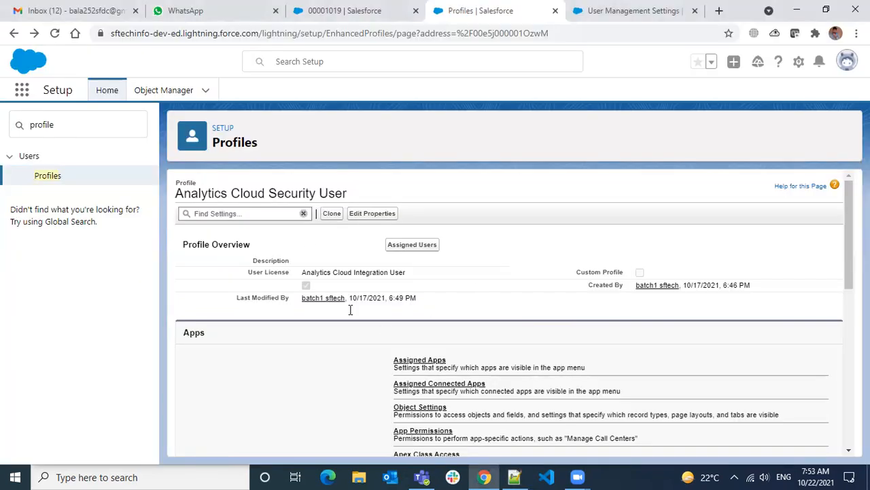
key(alt+Tab)
click(122, 259)
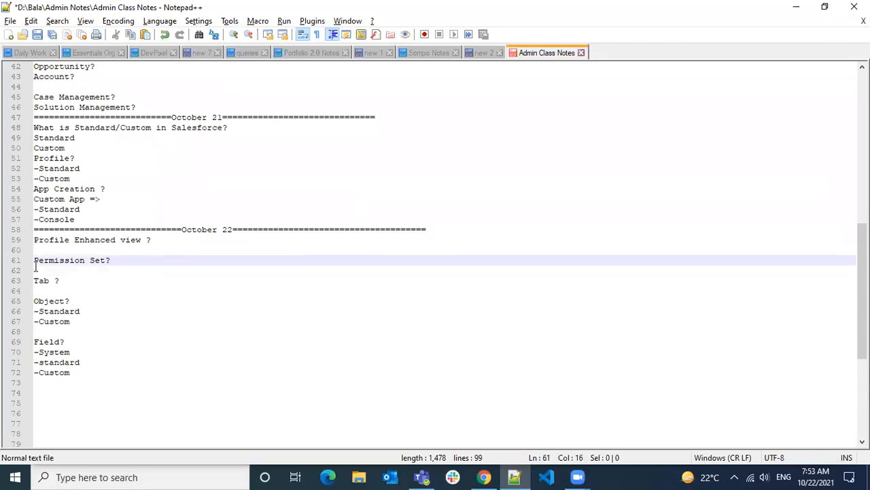
drag(34, 260, 68, 262)
key(alt+Tab)
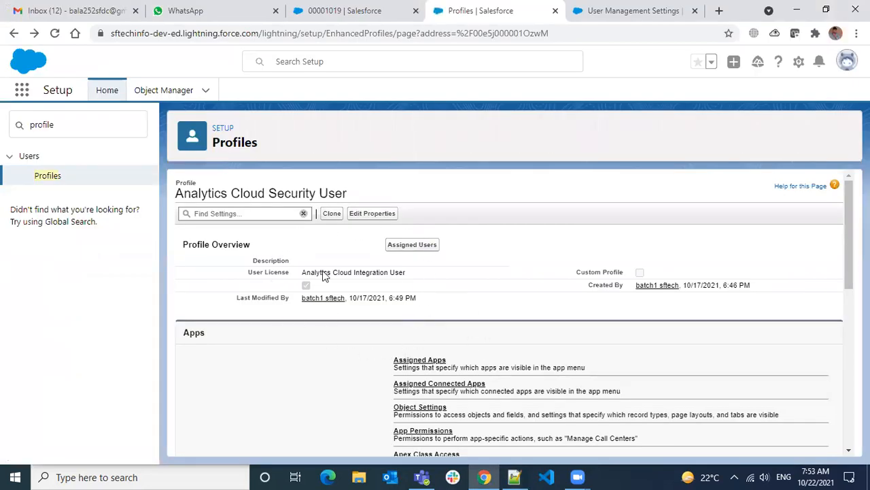
key(alt+Tab)
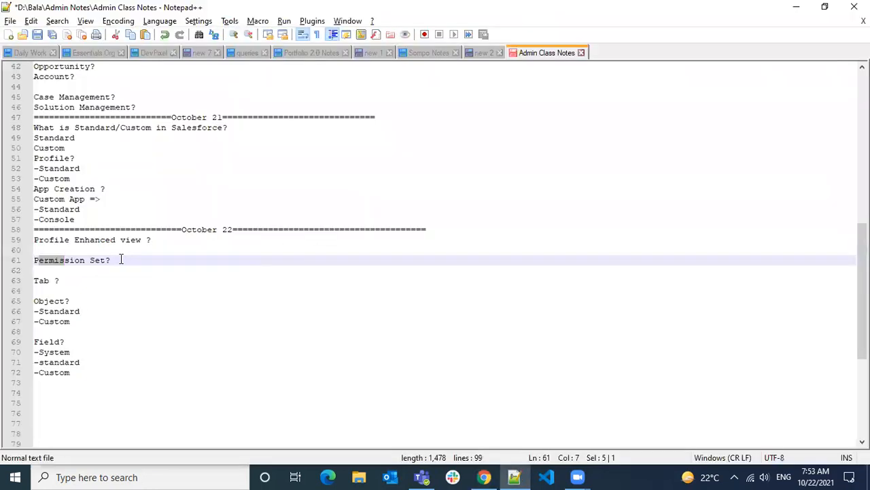
click(84, 260)
click(114, 264)
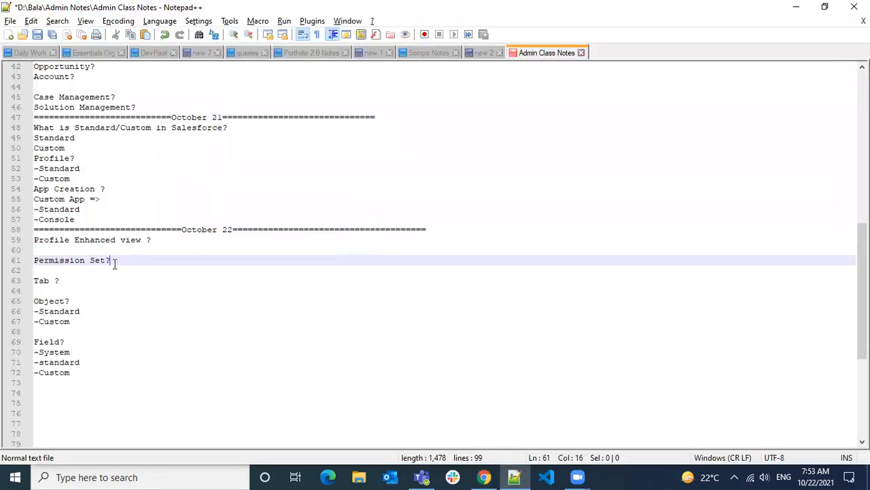
key(alt+Tab)
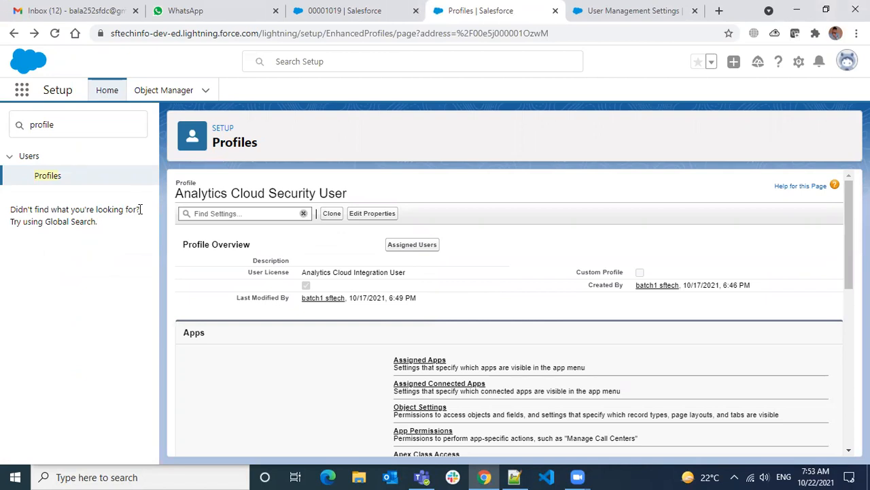
Add the line "Assigned at User." beneath the Permission Set heading in the Notepad++ class notes.
key(alt+Tab)
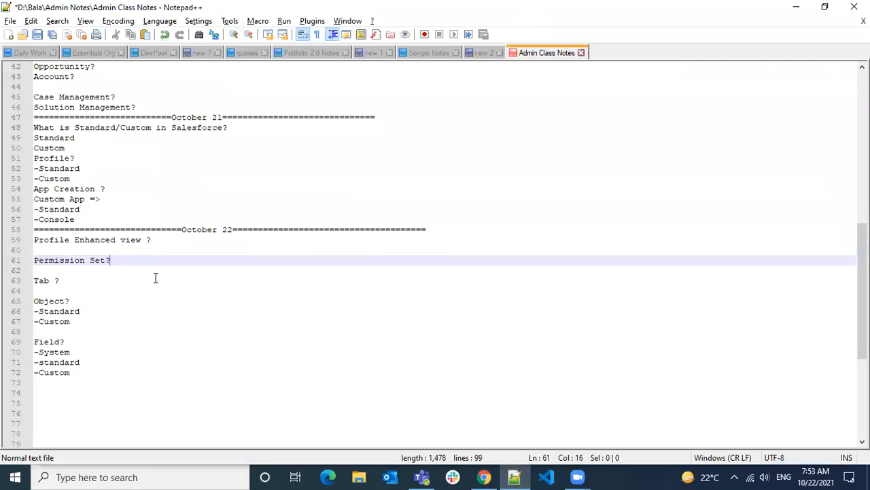
key(Return)
text(Assigned at User)
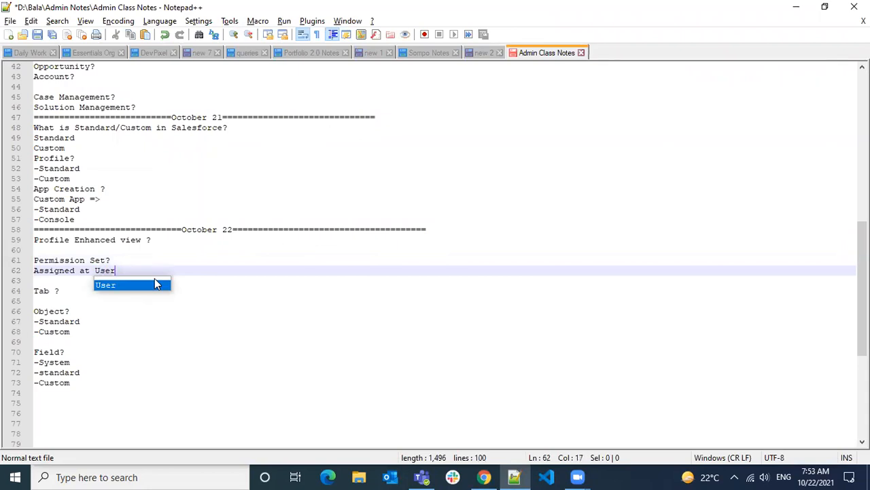
text(.)
key(Return)
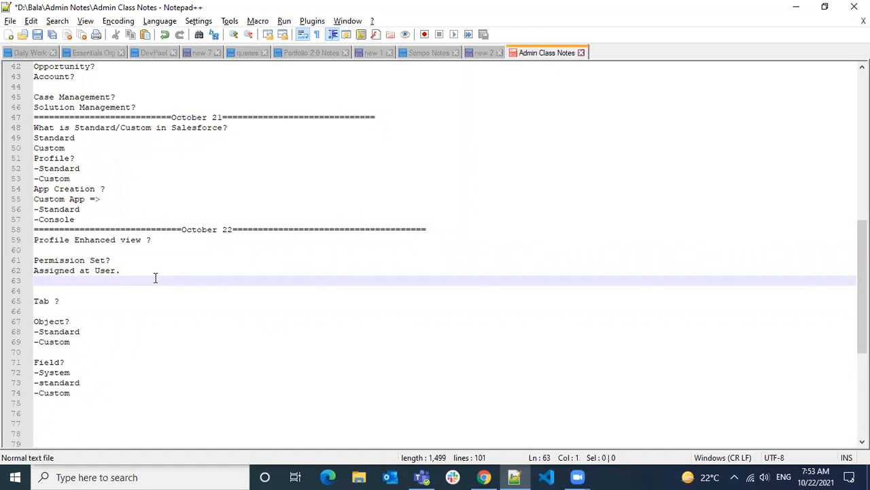
key(Left)
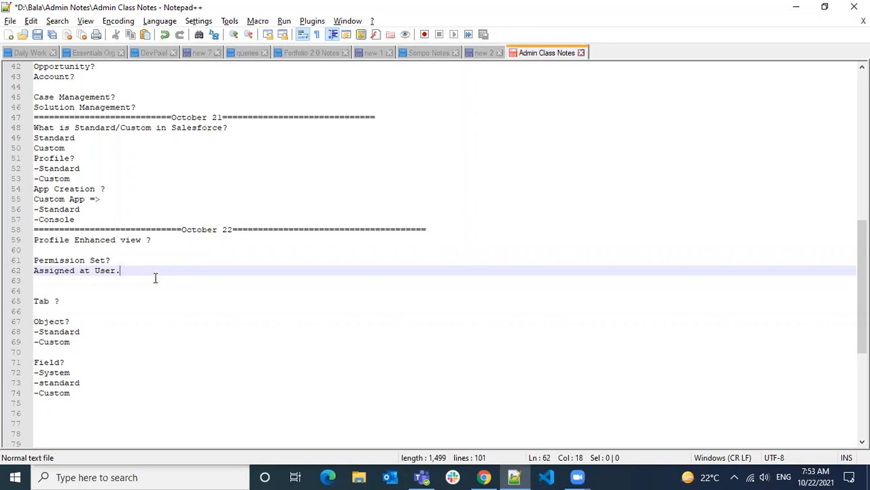
click(155, 277)
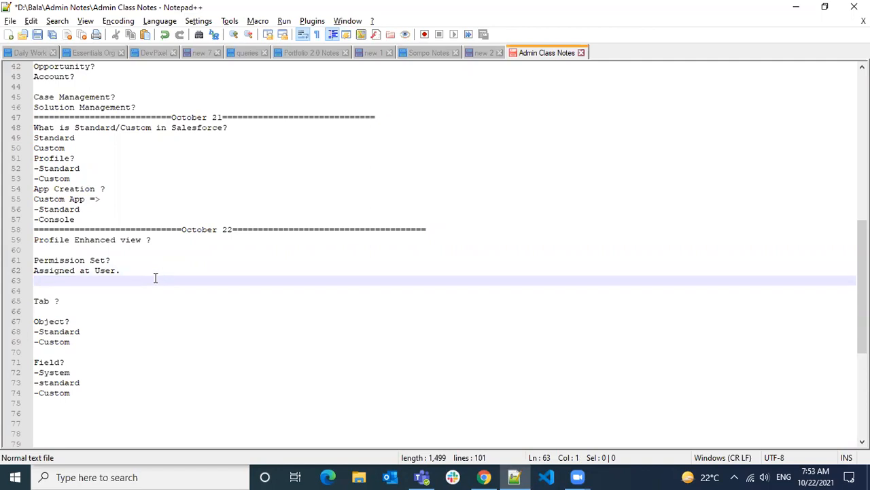
key(Left)
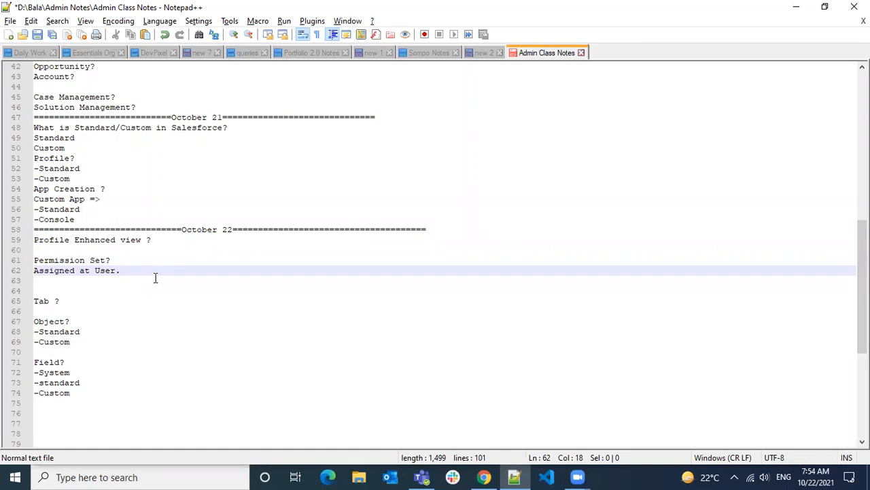
key(alt+Tab)
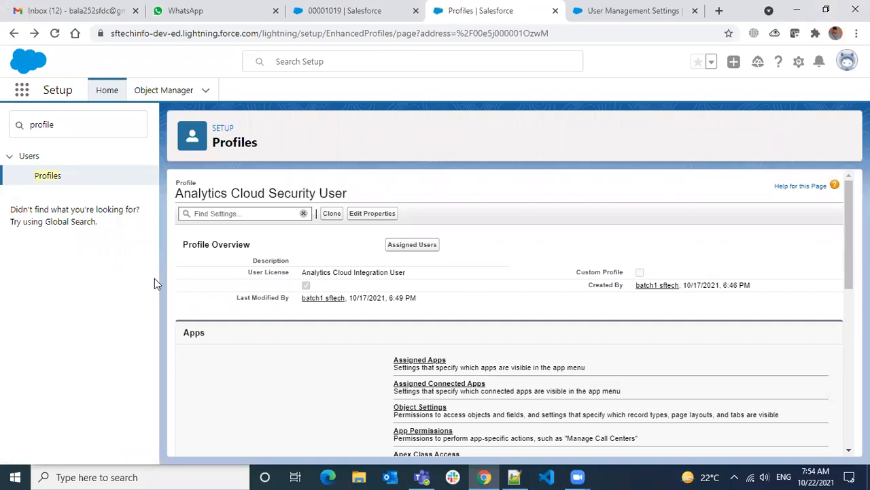
key(alt+Tab)
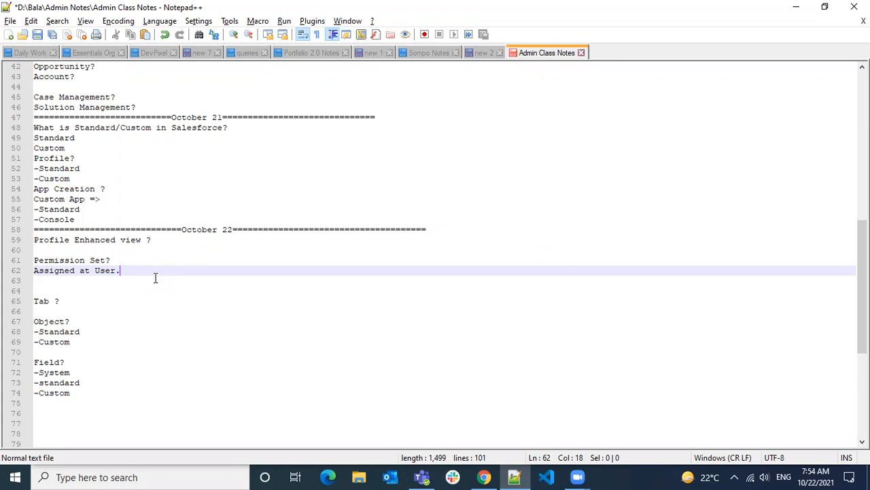
key(alt+Tab)
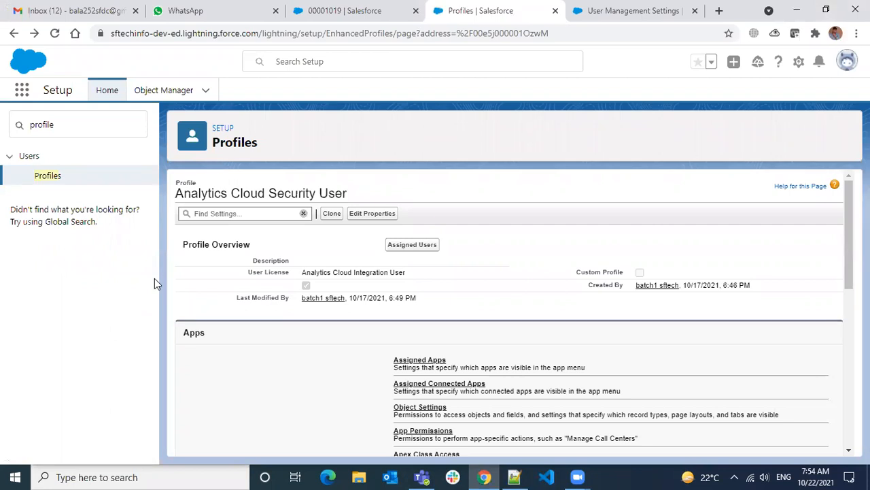
key(alt+Tab)
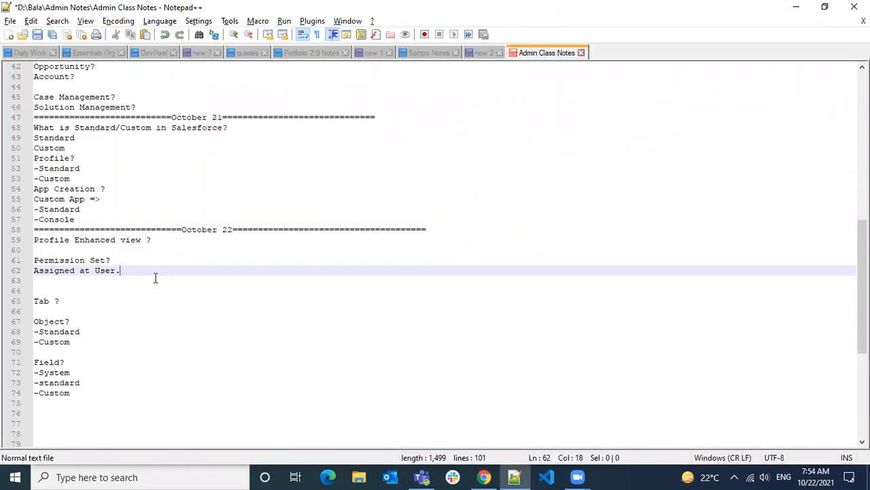
Reword the line beneath Permission Set to "n number of permission sets can be Assigned to User.".
key(Up)
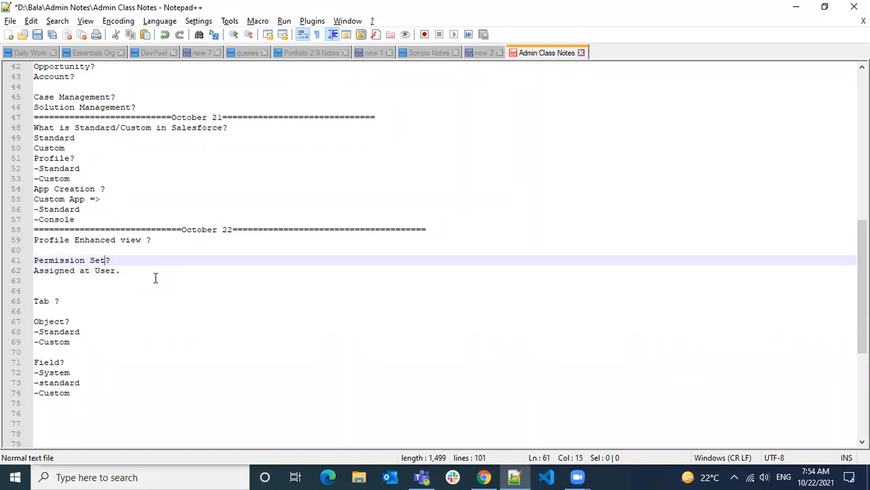
key(Down)
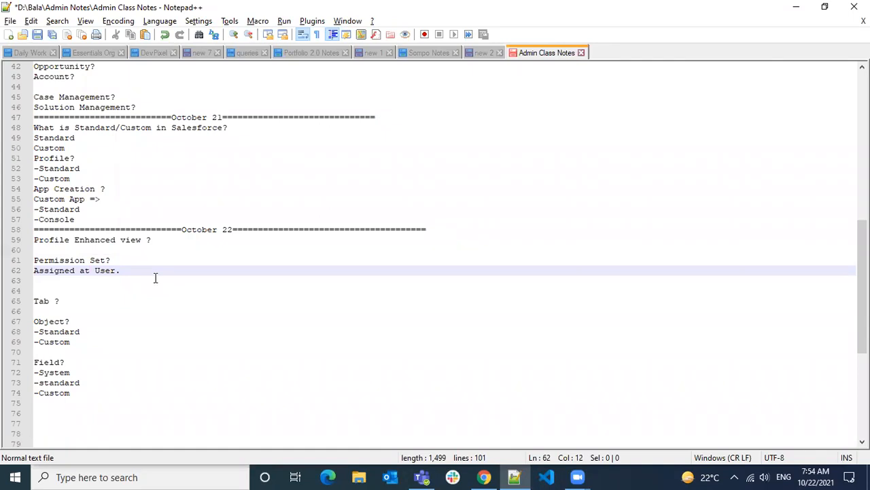
key(ctrl+Left)
key(ctrl+Left)
key(ctrl+Right)
text(n number )
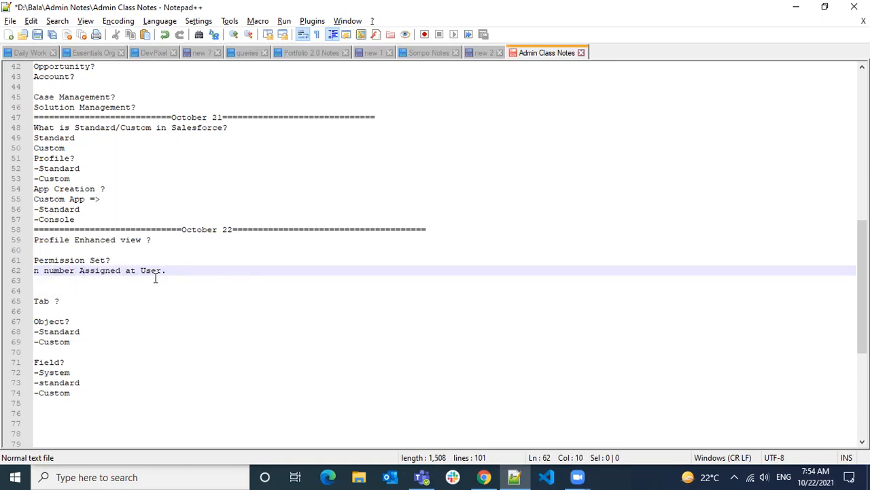
text(of permission sets )
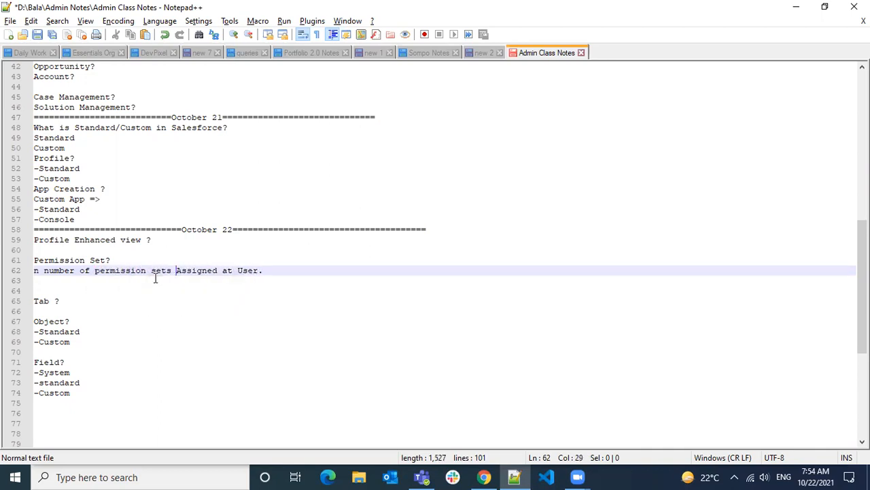
text(can be Assigned)
key(BackSpace)
text(o)
Add a second line to the Permission Set notes reading "A Use5r can have n number of permission sets".
key(Return)
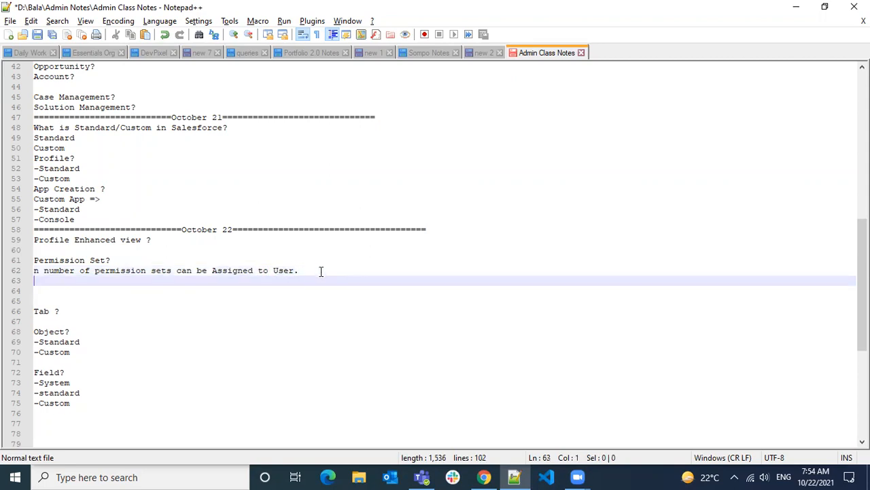
text(A Use5r can have n )
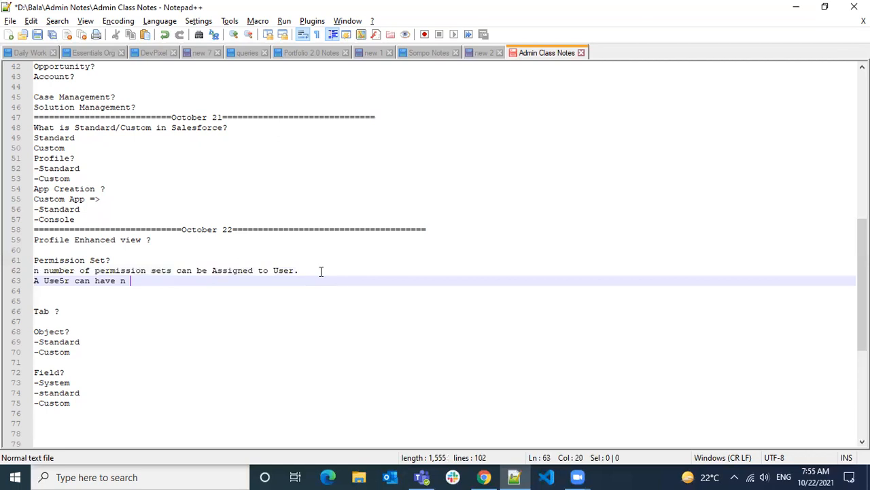
text(number of permission)
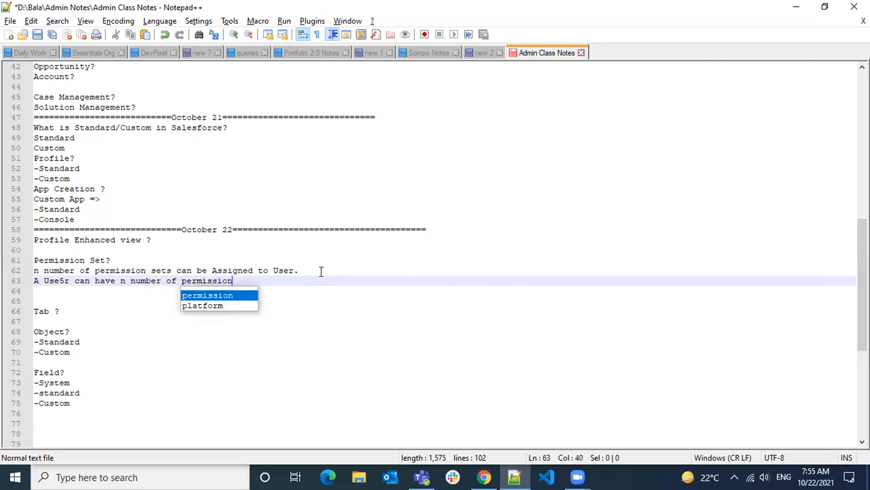
text( sets)
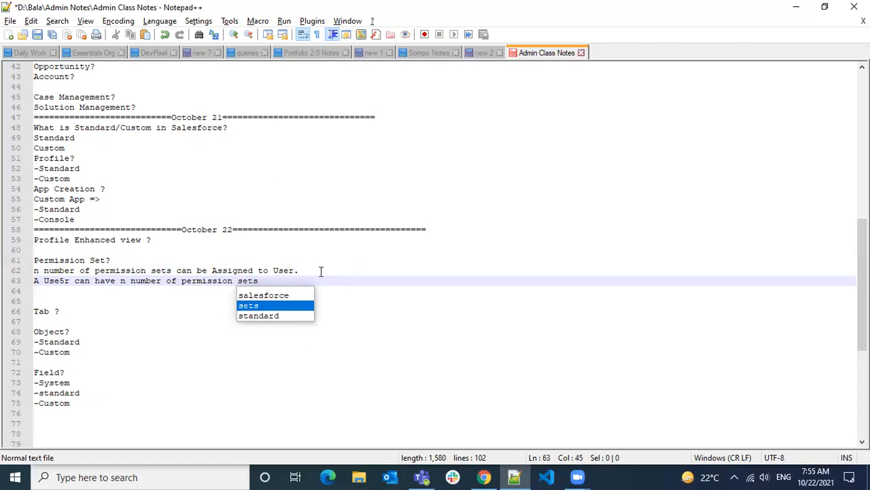
Switch to Paint and draw two red circles, one below the other, about 72 × 69 px and 73 × 79 px.
key(super)
text(paint)
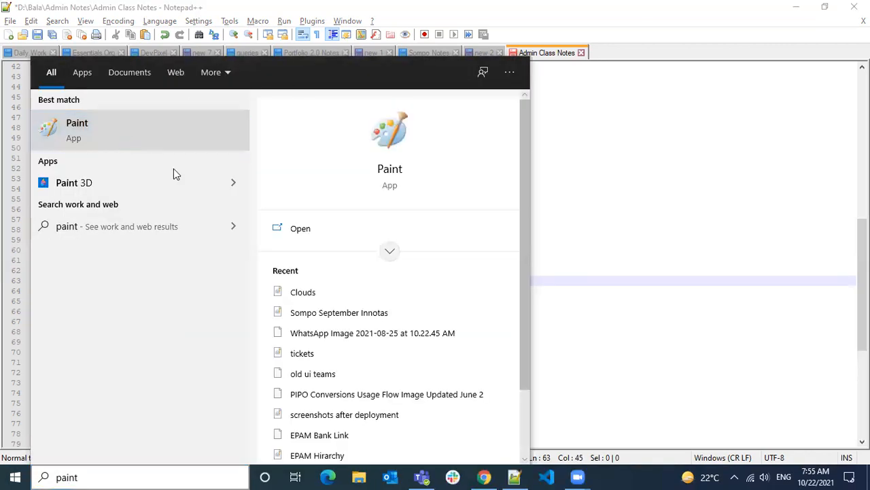
click(478, 232)
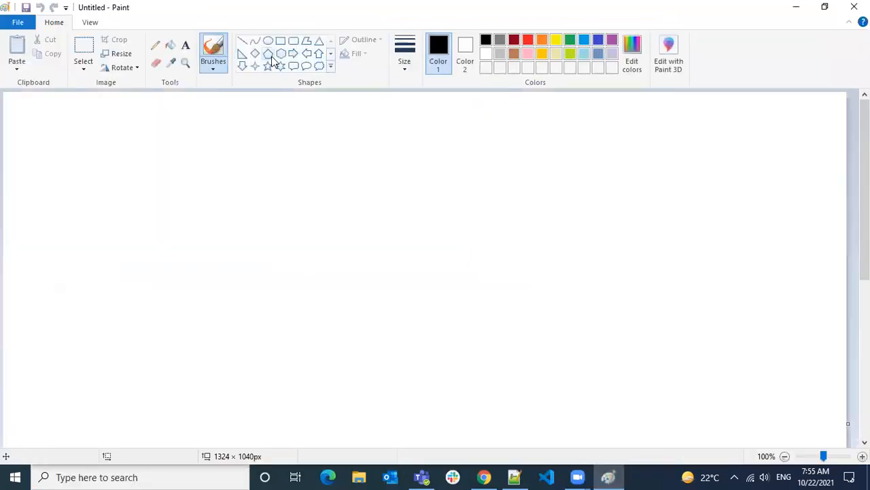
click(268, 41)
drag(150, 146, 197, 191)
click(527, 40)
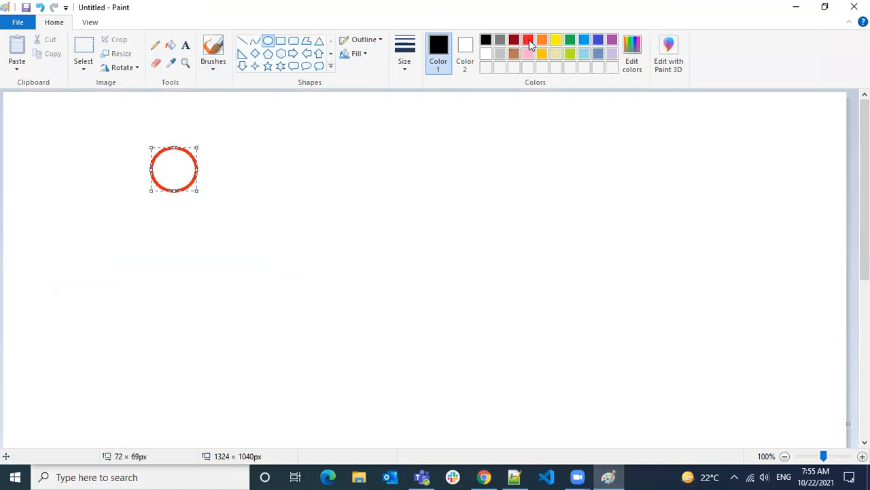
click(272, 204)
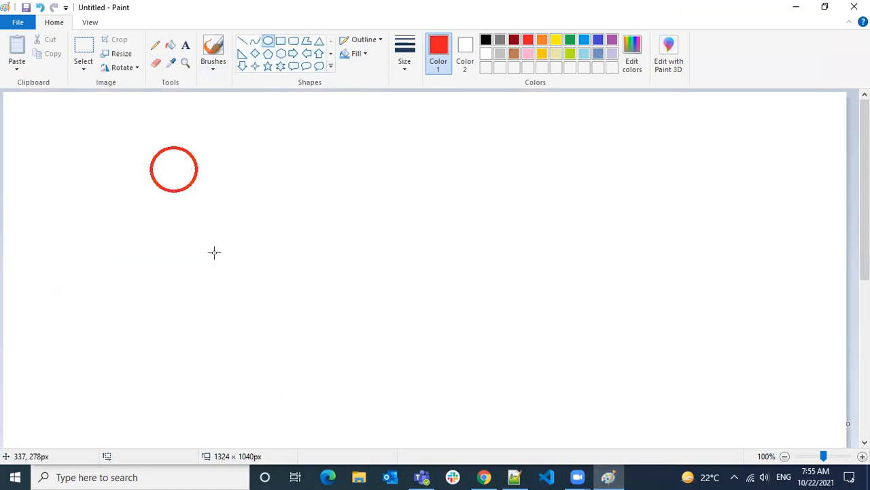
drag(155, 228, 204, 281)
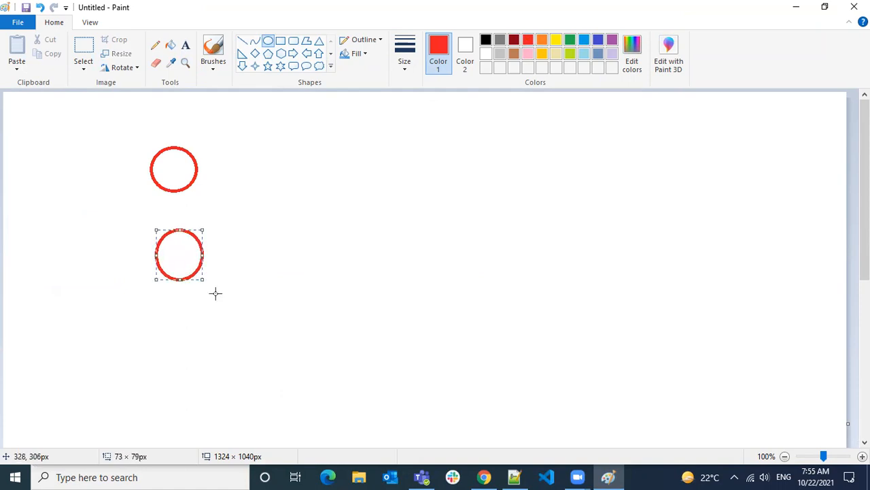
click(270, 245)
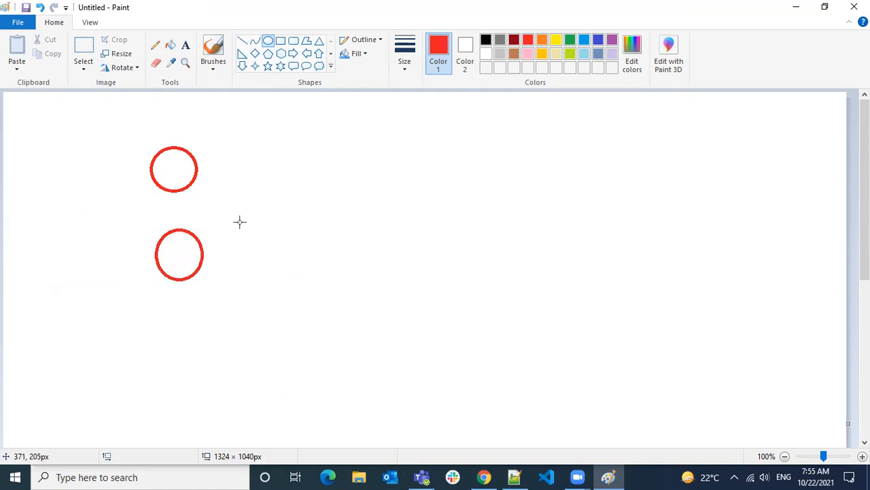
Copy the upper red circle and place the copy over the second circle below it.
click(83, 49)
drag(125, 126, 208, 202)
key(ctrl+c)
key(ctrl+v)
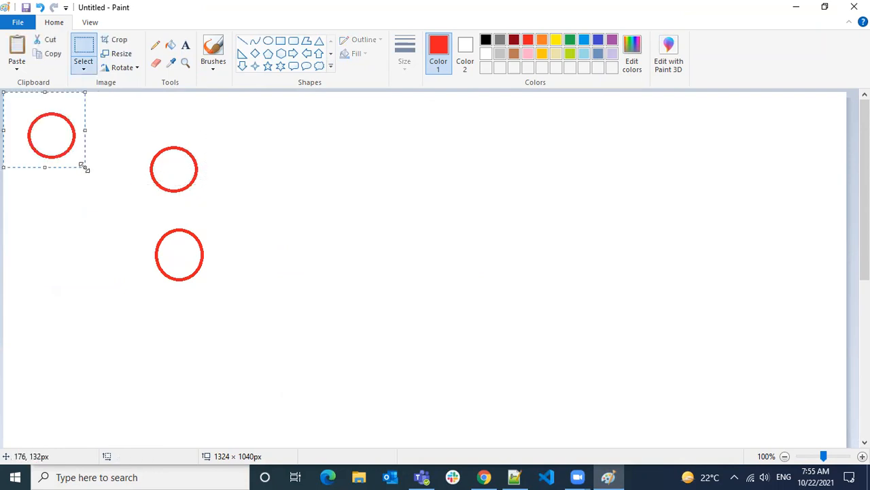
drag(64, 142, 191, 261)
drag(47, 132, 100, 246)
Copy the spare circle in the canvas corner and place the copy as the third circle of the column.
click(61, 125)
drag(5, 97, 92, 168)
key(ctrl+c)
key(ctrl+v)
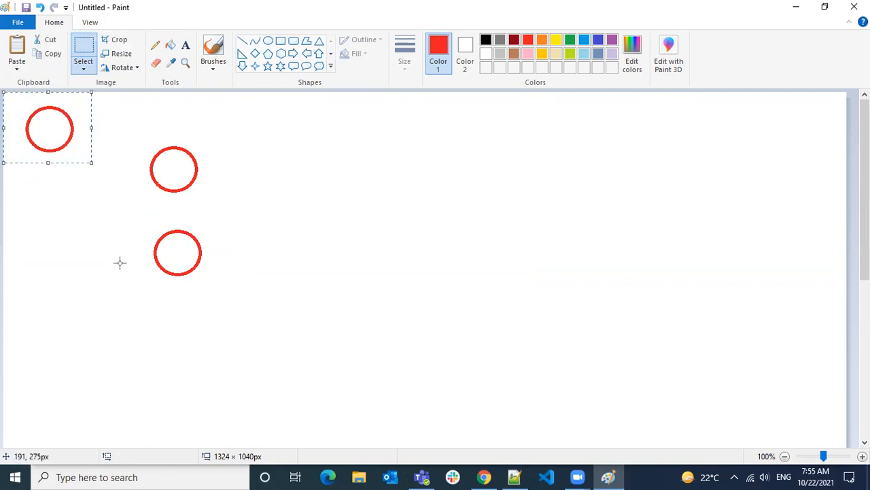
drag(65, 140, 195, 345)
click(306, 286)
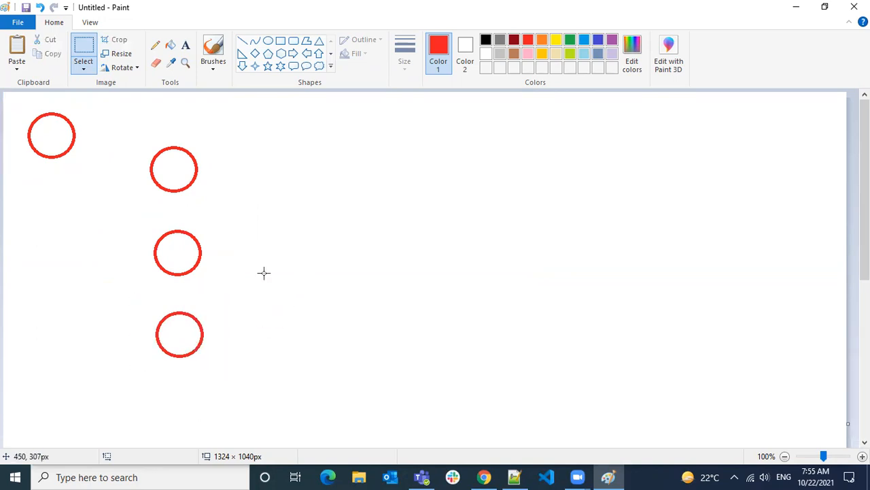
Place a copy of the corner circle to the right of the column's first circle.
drag(21, 102, 94, 168)
key(ctrl+c)
key(ctrl+v)
drag(53, 124, 363, 163)
click(155, 124)
Copy the whole column of three circles and place the copy to the right as a second column.
click(88, 54)
drag(139, 141, 226, 370)
key(ctrl+c)
key(ctrl+v)
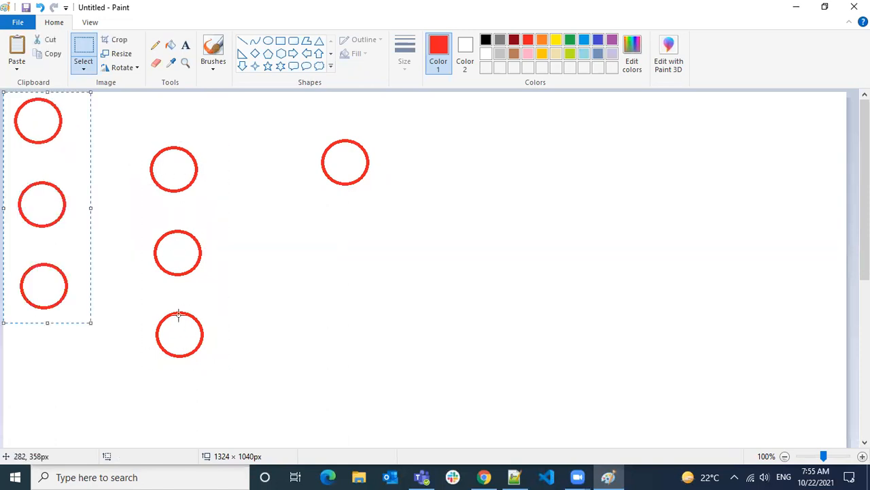
drag(62, 197, 364, 245)
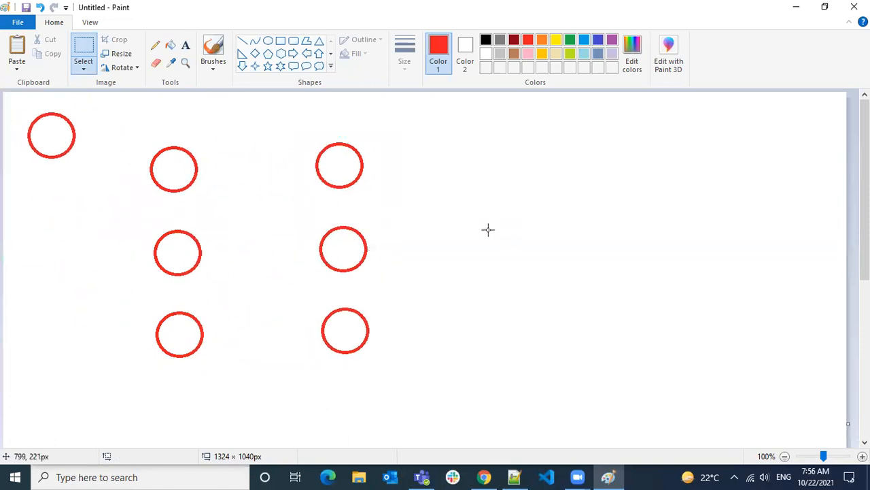
Delete the spare circle in the upper-left corner of the canvas, including its leftover edge.
drag(22, 102, 72, 165)
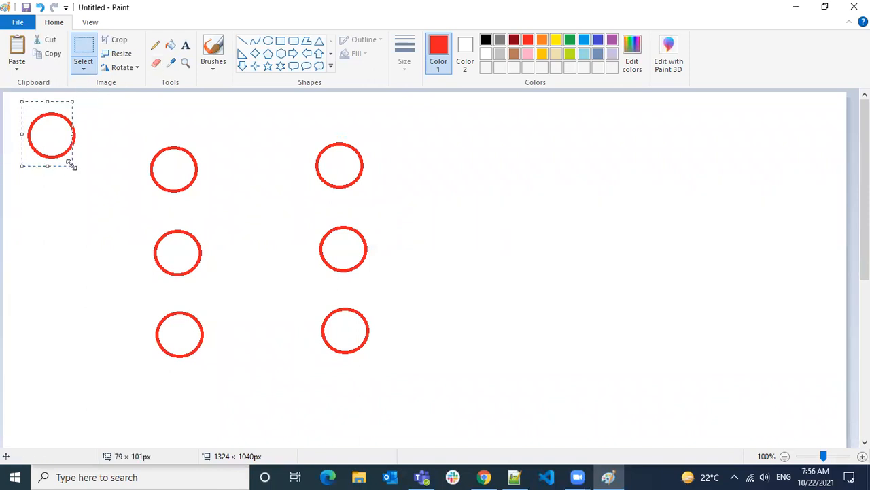
key(Delete)
drag(53, 114, 96, 159)
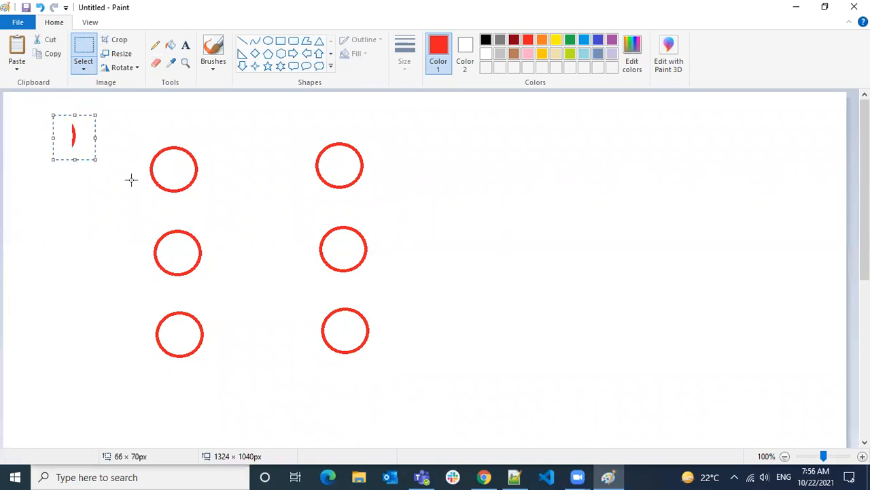
key(Delete)
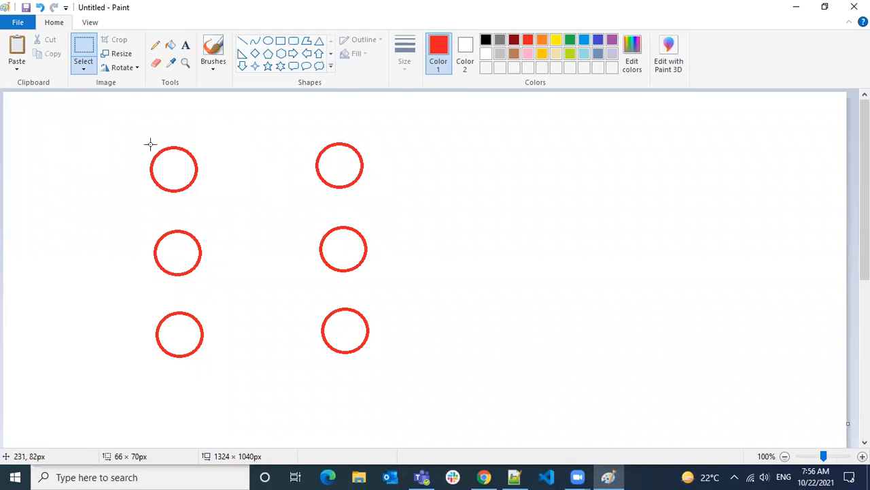
Add the green text heading "Permission sets" above the left column of circles.
click(186, 45)
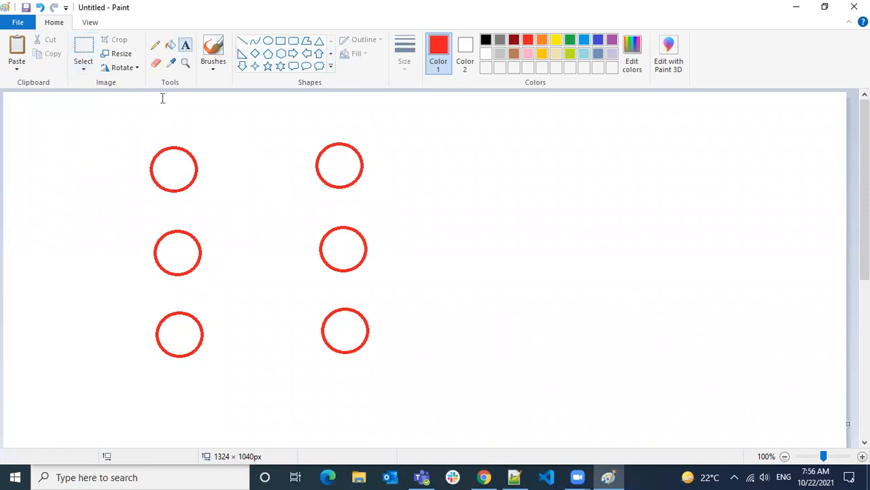
click(141, 129)
click(373, 40)
text(Permission sets)
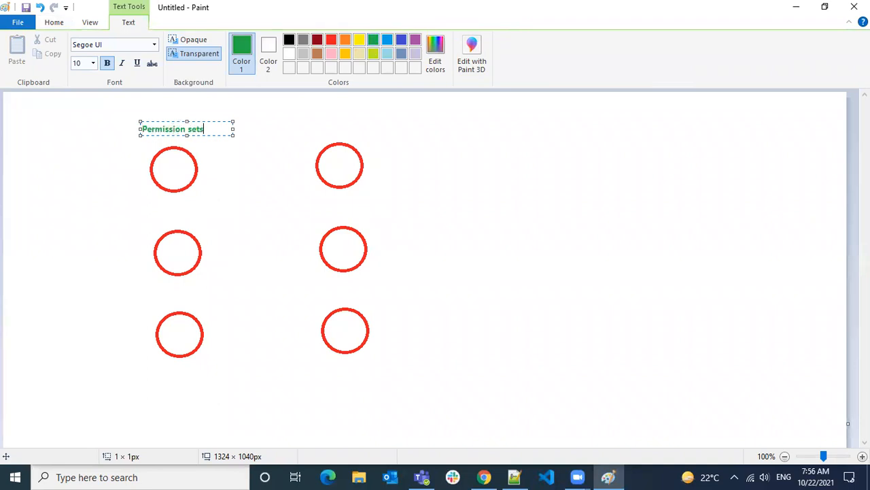
click(336, 128)
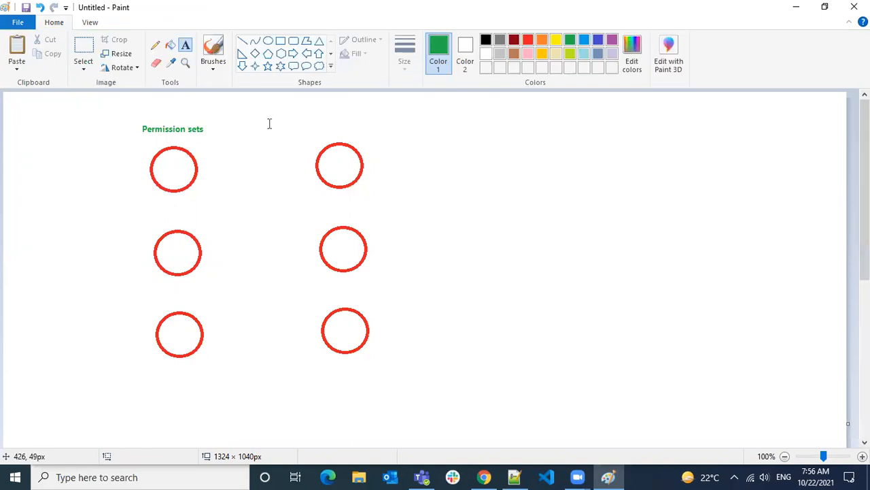
Label the first circle of the left column "permission set 1" and copy the label text.
click(67, 167)
text(permission set 1)
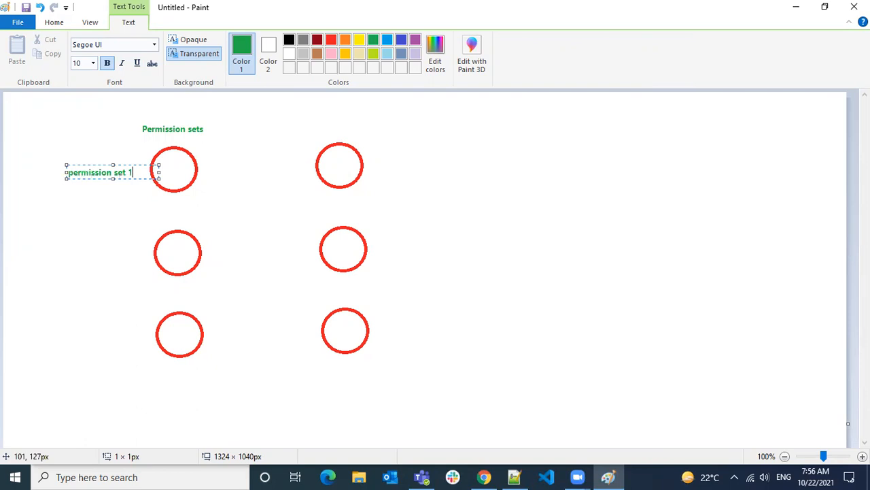
key(ctrl+a)
key(ctrl+c)
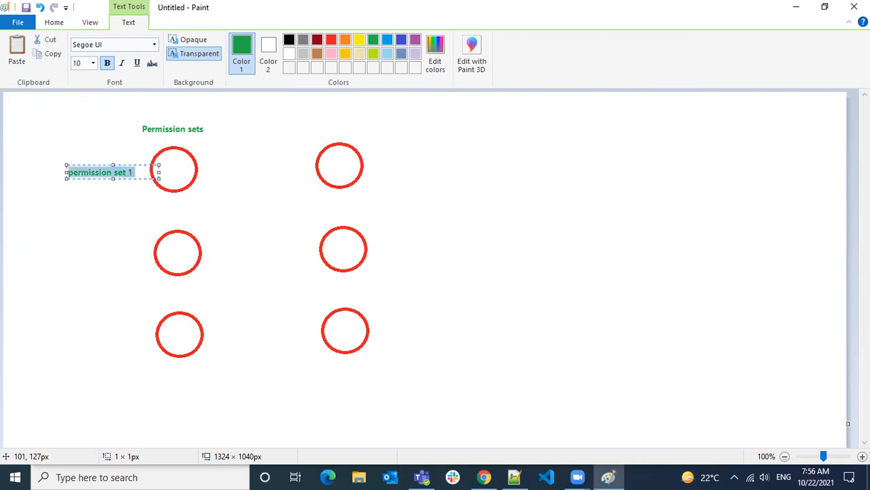
click(146, 175)
key(Return)
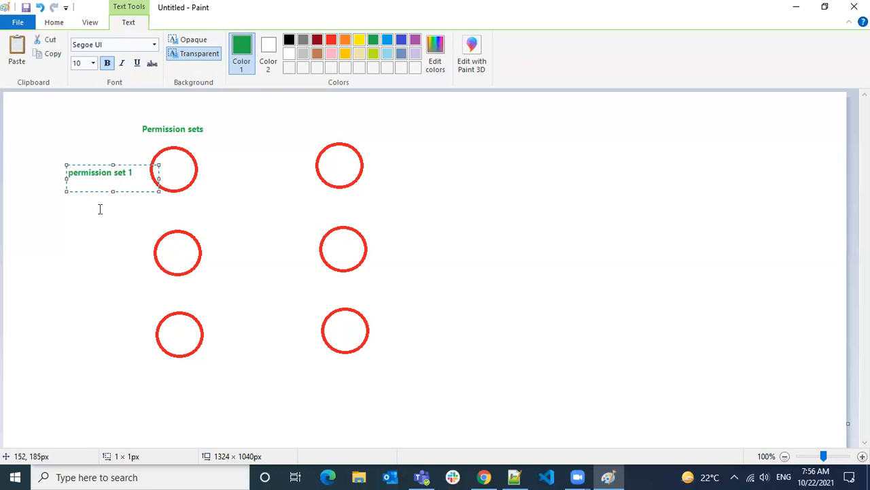
click(99, 210)
Label the second and third circles of the left column "permission set 2" and "permission set 3", reusing the copied text.
click(60, 247)
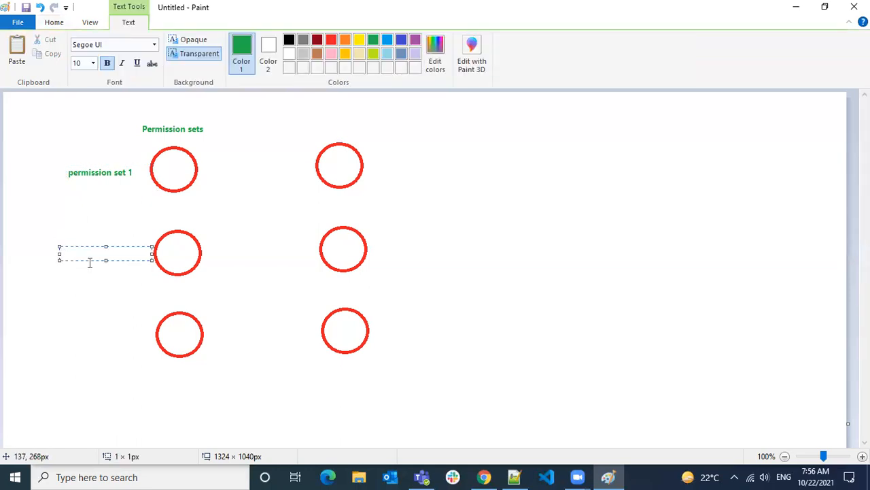
key(ctrl+b)
key(ctrl+v)
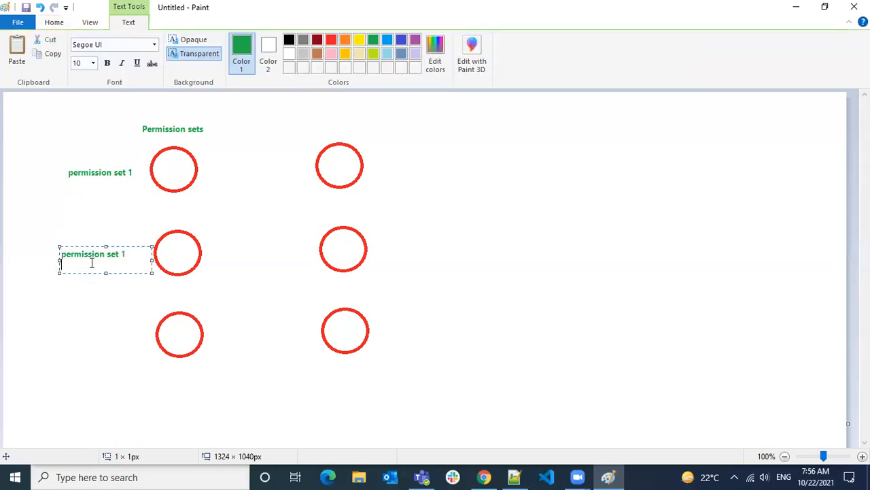
key(BackSpace)
key(BackSpace)
click(63, 325)
click(62, 323)
key(ctrl+v)
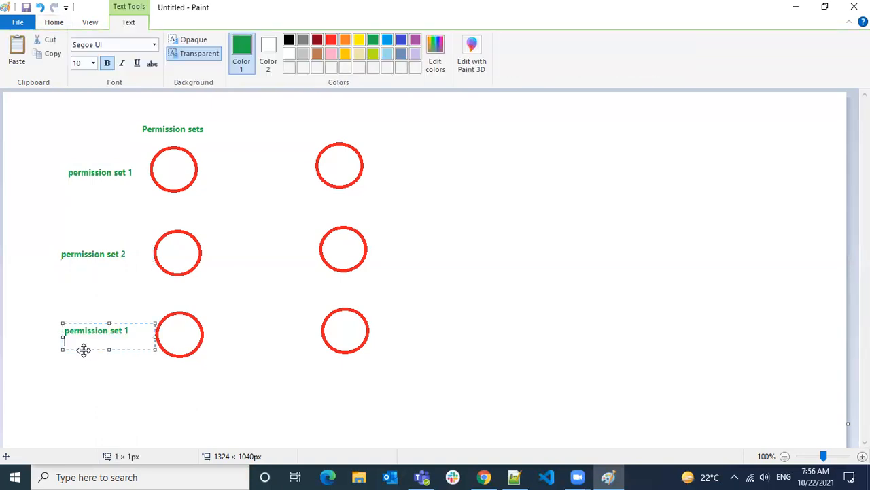
key(BackSpace)
key(BackSpace)
click(242, 301)
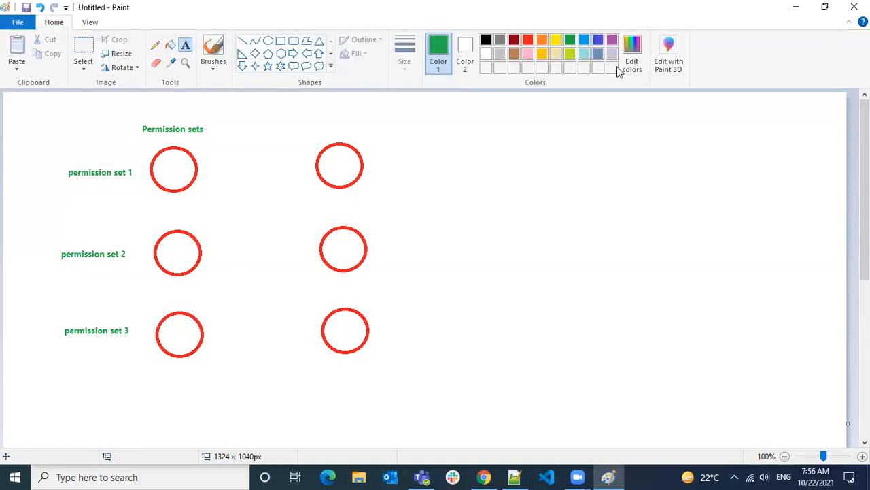
Add the red heading "Users" above the right column and label its first circle "User 1".
click(527, 40)
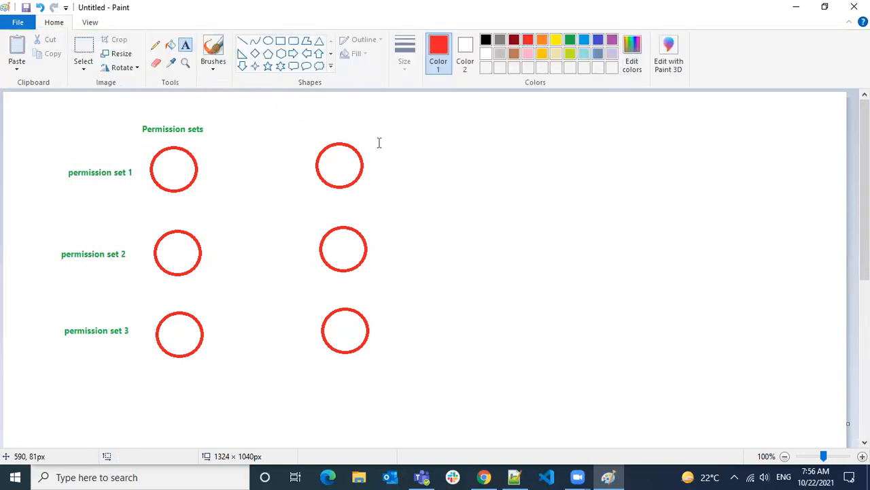
click(316, 128)
text(Users)
click(403, 173)
click(391, 165)
text(Use)
key(ctrl+a)
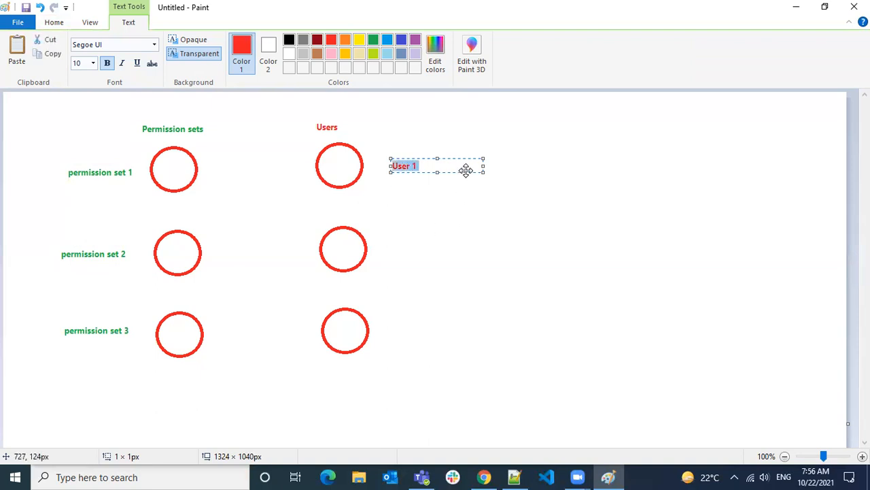
key(ctrl+v)
Label the second and third circles of the right column "User 2" and "User 3".
click(400, 246)
click(397, 247)
key(ctrl+v)
text(2)
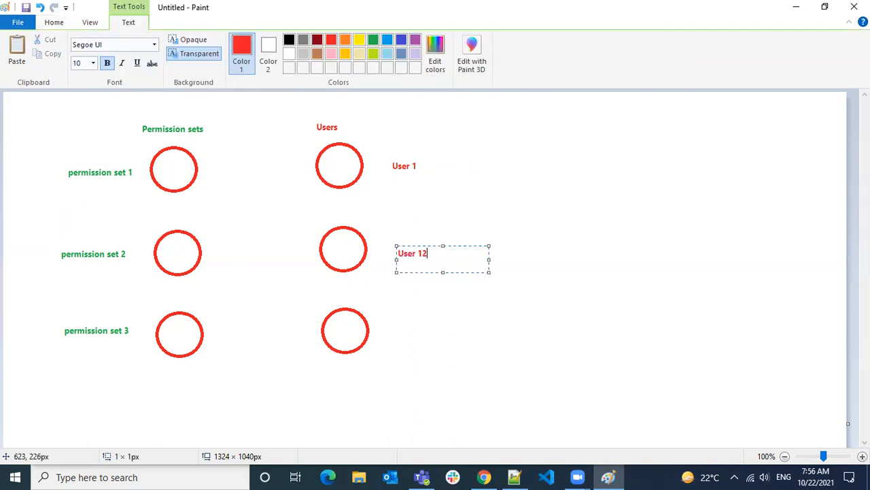
click(397, 330)
click(391, 325)
key(ctrl+v)
key(BackSpace)
key(BackSpace)
click(522, 215)
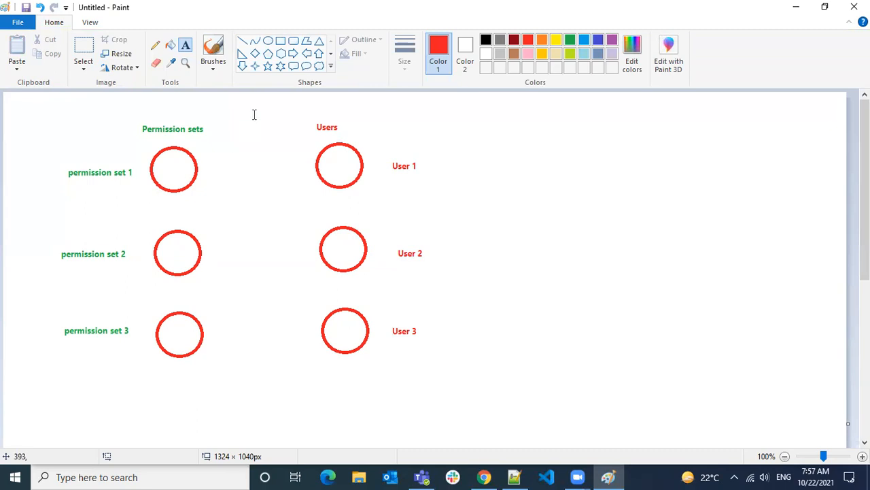
Draw a right arrow about 166 × 37 px from the permission set 1 circle to the User 1 circle and colour it brown.
click(293, 54)
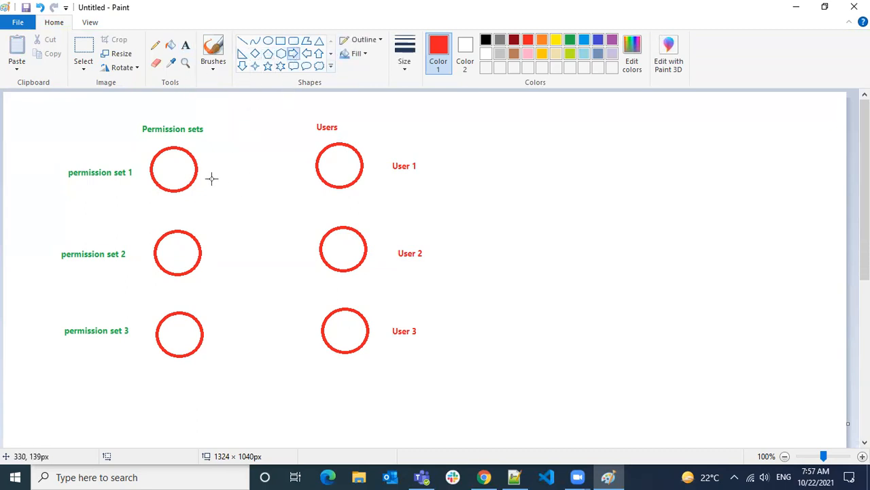
drag(202, 167, 305, 188)
key(ctrl+z)
drag(228, 168, 310, 181)
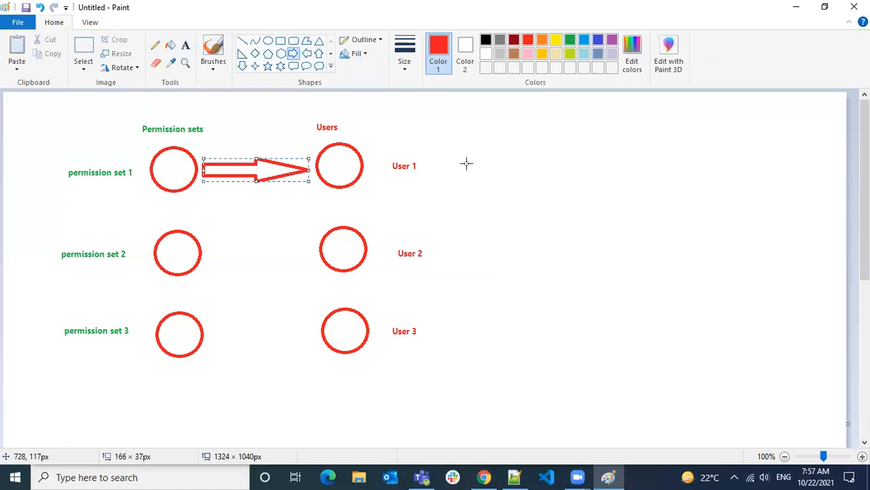
click(555, 40)
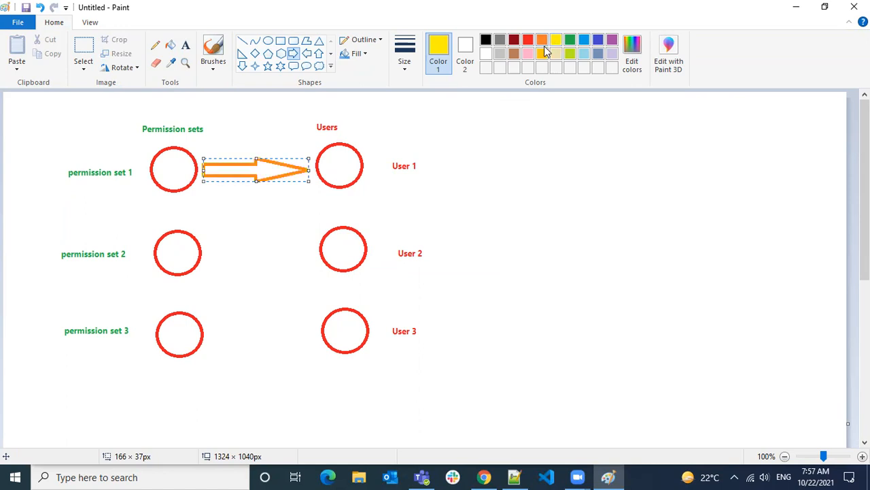
click(501, 57)
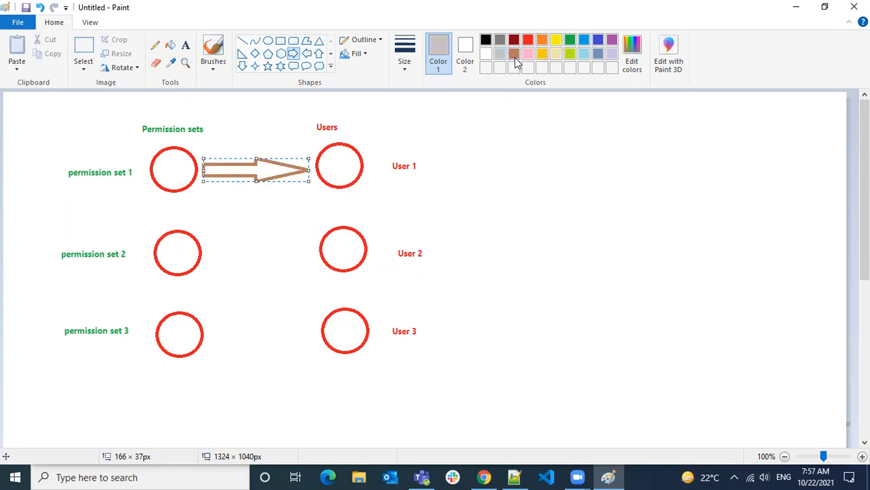
click(515, 57)
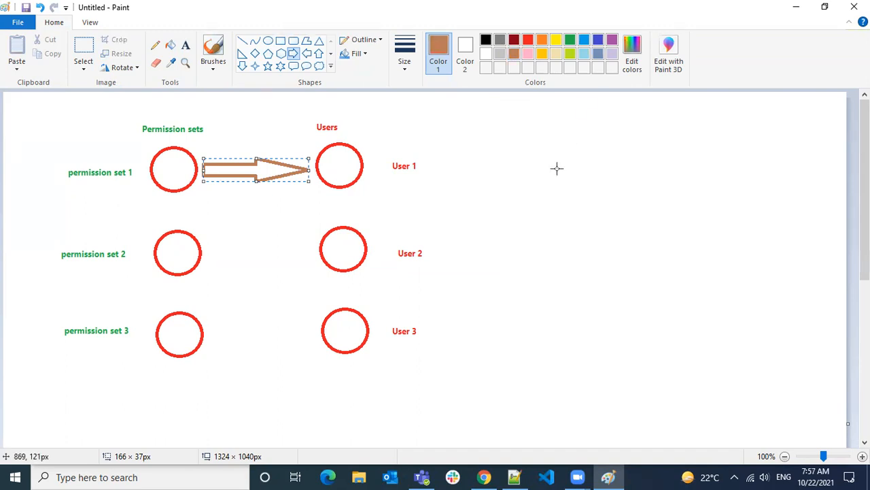
Delete the brown arrow between the permission set 1 and User 1 circles.
drag(200, 162, 235, 143)
key(ctrl+z)
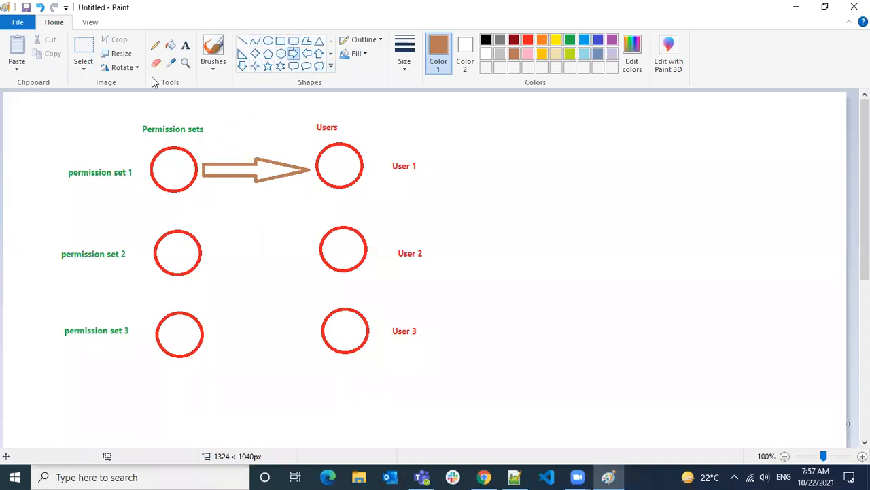
click(83, 49)
drag(200, 153, 312, 185)
key(Delete)
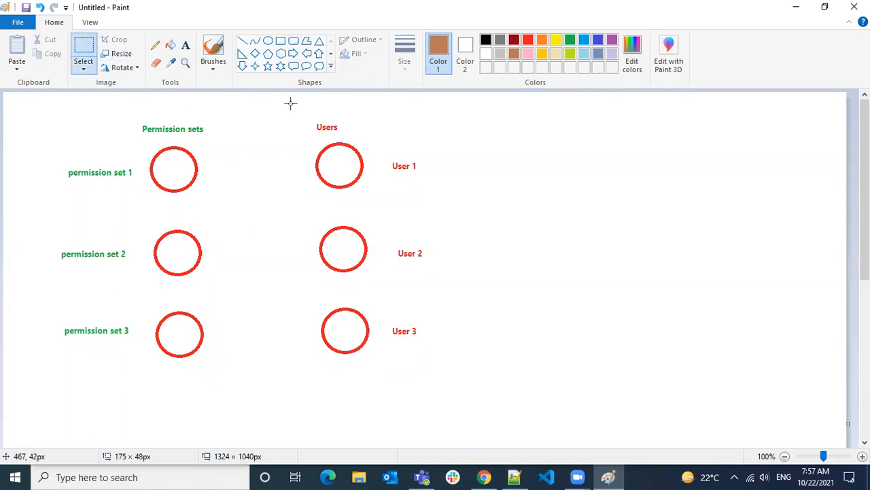
Draw brown curves from the permission set 1 circle to the User 1 and User 2 circles.
click(254, 42)
drag(199, 167, 235, 218)
click(309, 204)
drag(202, 169, 308, 267)
click(298, 225)
click(293, 304)
mouse_move(198, 173)
mouse_down()
mouse_move(224, 231)
mouse_move(314, 326)
mouse_up()
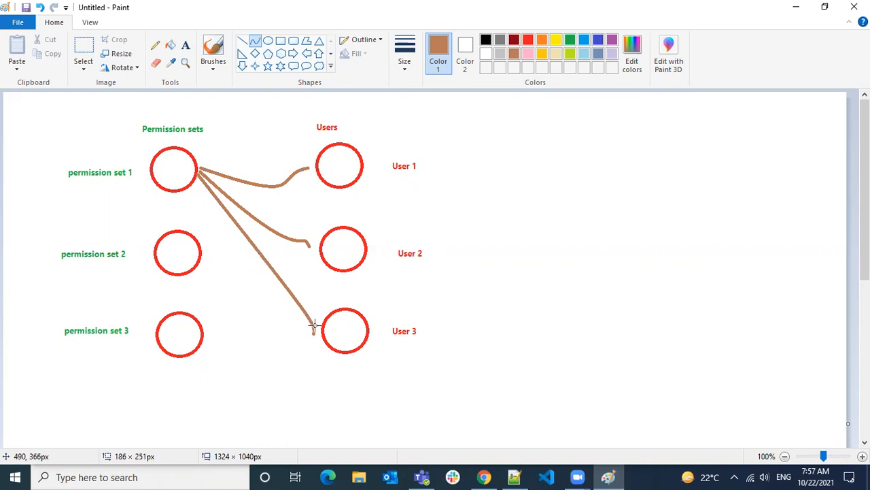
click(457, 318)
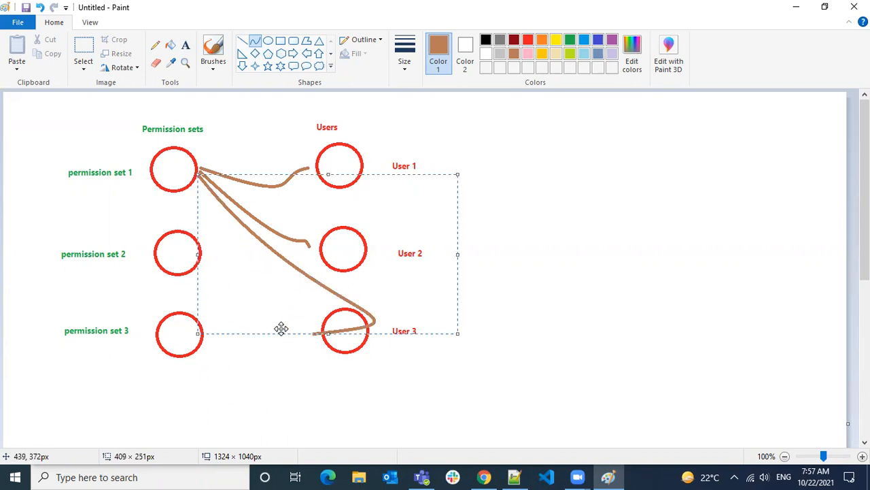
key(ctrl+z)
Draw a brown curve from the permission set 1 circle to the User 3 circle.
drag(192, 182, 319, 328)
drag(284, 313, 272, 292)
click(301, 286)
click(387, 296)
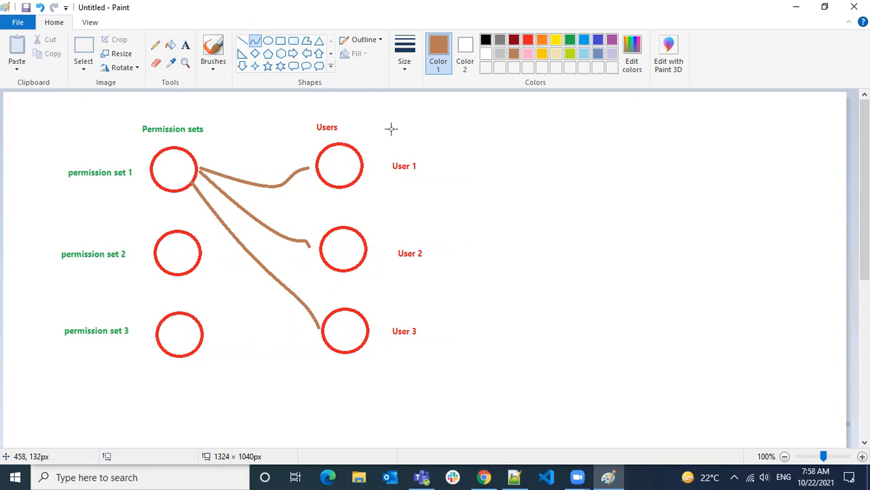
Draw blue curves from the permission set 2 circle to the User 1 and User 2 circles.
click(542, 42)
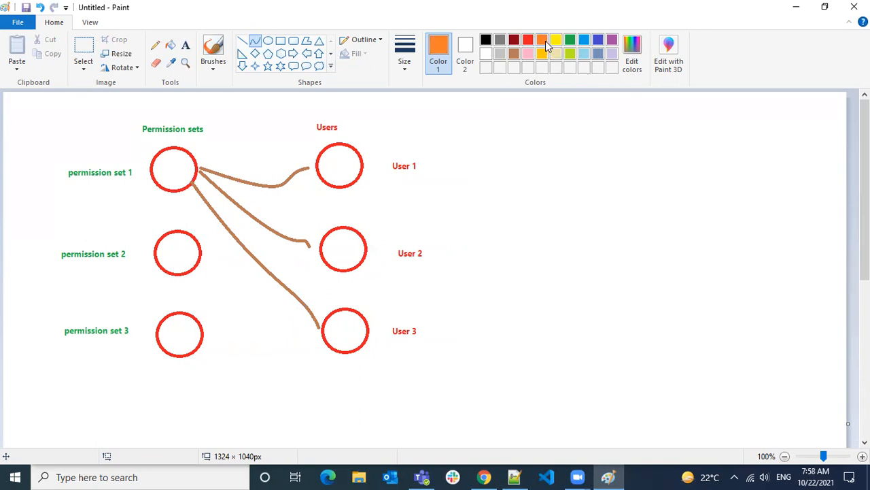
click(583, 41)
drag(211, 243, 310, 166)
click(296, 168)
click(300, 190)
mouse_move(211, 255)
mouse_down()
mouse_move(316, 247)
mouse_move(315, 221)
mouse_up()
click(290, 260)
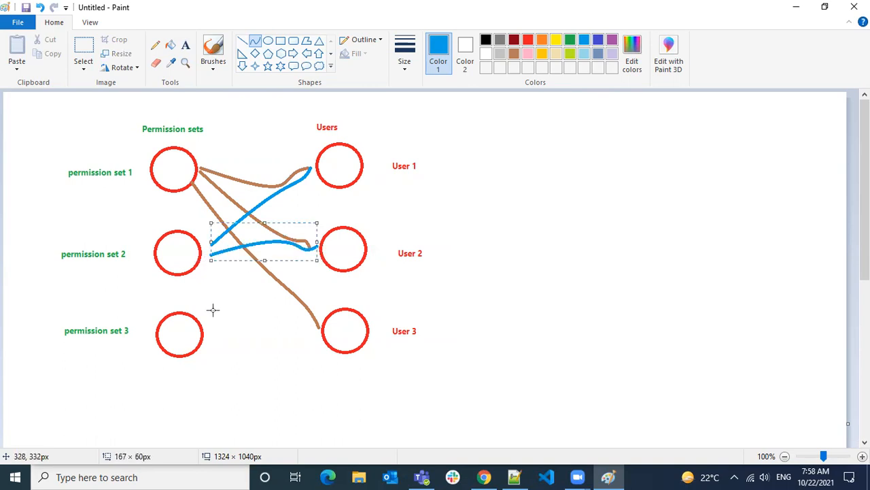
Draw a blue curve from the permission set 3 circle to the User 3 circle, discarding the misshapen first attempt.
drag(206, 338, 291, 325)
click(372, 293)
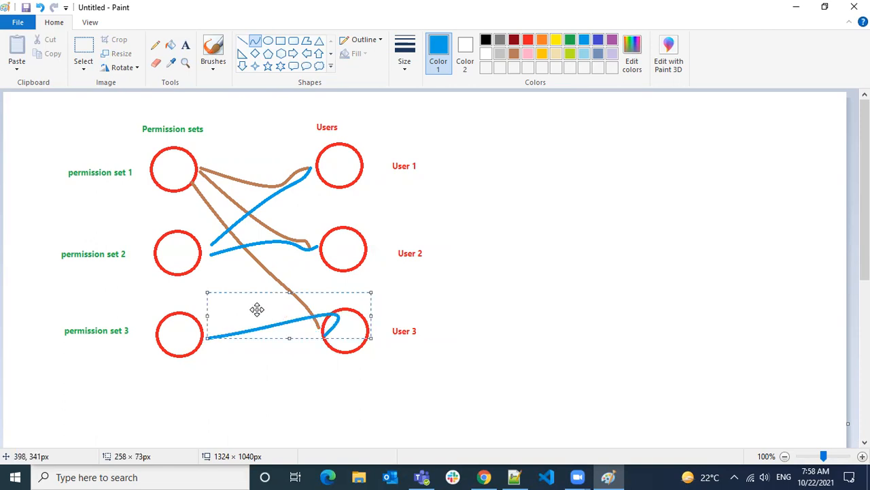
key(Delete)
mouse_move(210, 336)
mouse_down()
mouse_move(321, 334)
mouse_move(287, 322)
mouse_move(270, 340)
mouse_up()
click(422, 305)
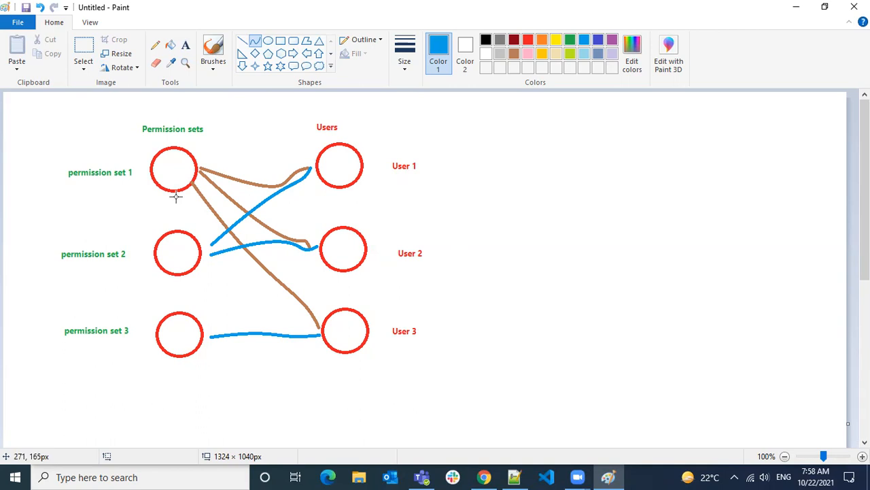
Delete the blue curve between the permission set 3 and User 3 circles.
click(84, 53)
drag(208, 327, 319, 355)
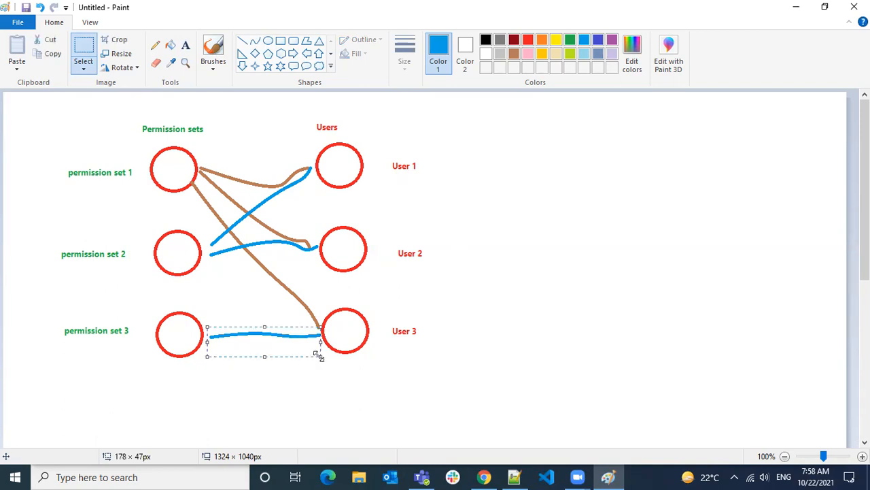
key(Delete)
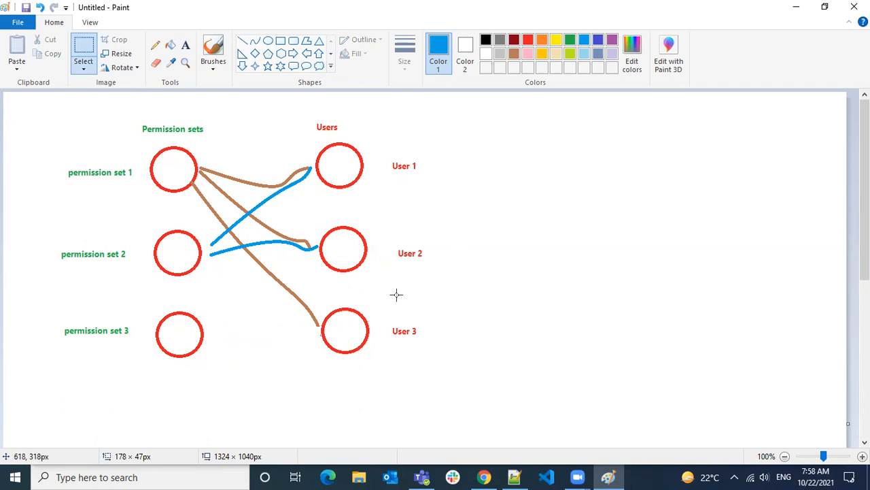
Draw a purple curve about 161 × 260 px from the permission set 3 circle up to the User 1 circle.
click(612, 39)
drag(212, 333, 272, 265)
click(445, 209)
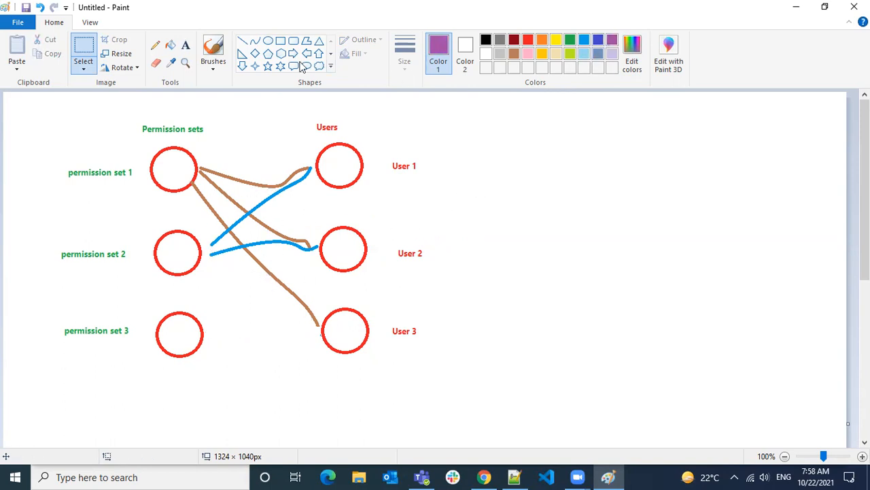
click(255, 41)
mouse_move(209, 331)
mouse_down()
mouse_move(304, 160)
mouse_move(309, 168)
mouse_up()
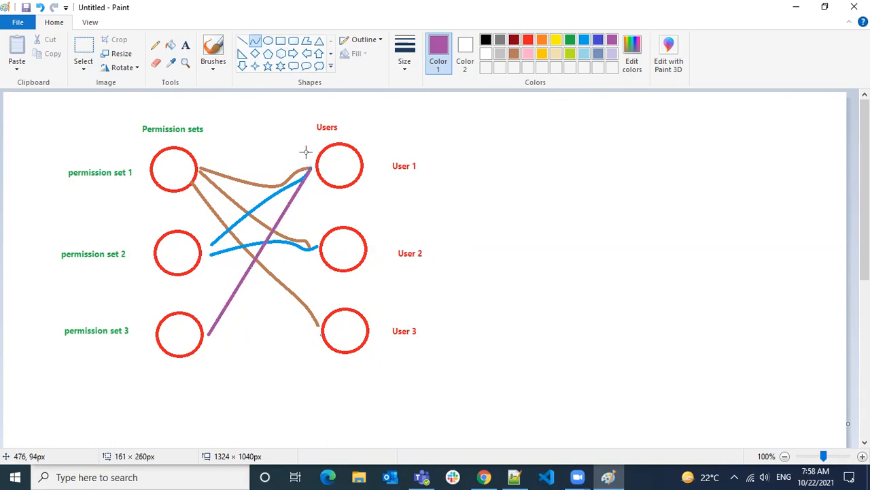
drag(209, 335, 225, 299)
click(229, 358)
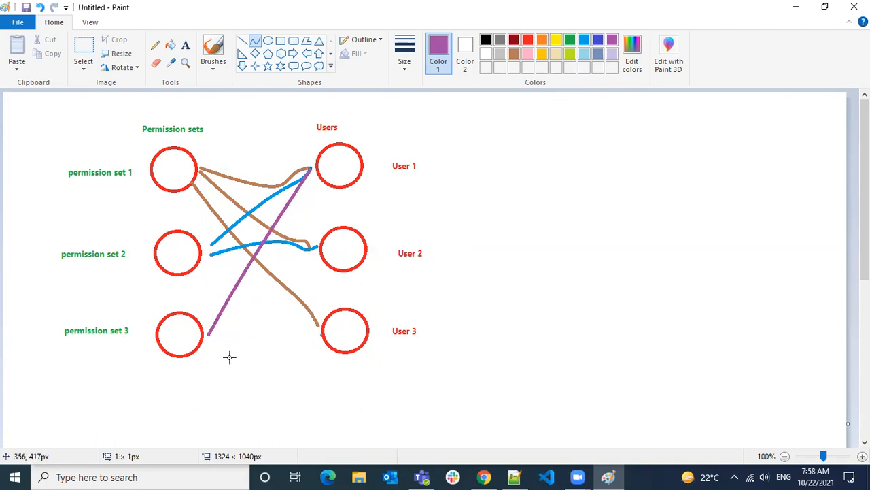
Draw a slightly bent purple curve about 164 px wide from the permission set 3 circle to the User 3 circle.
drag(214, 335, 316, 327)
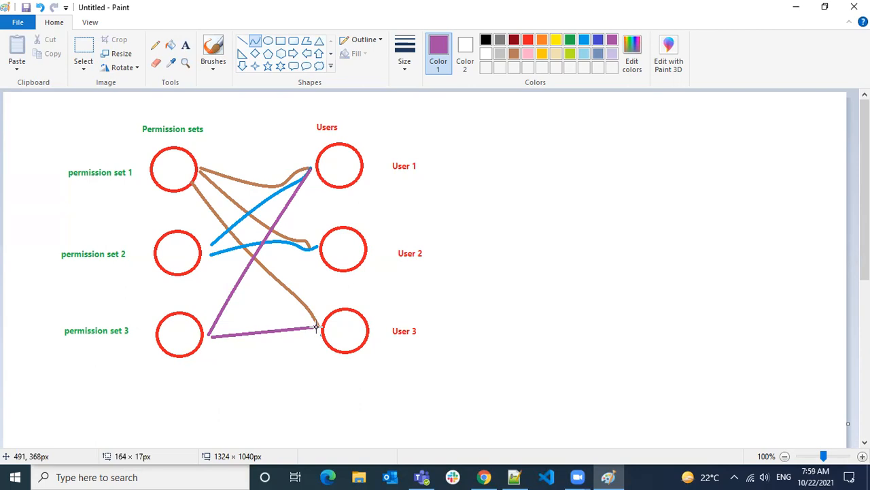
click(294, 340)
click(287, 329)
click(439, 286)
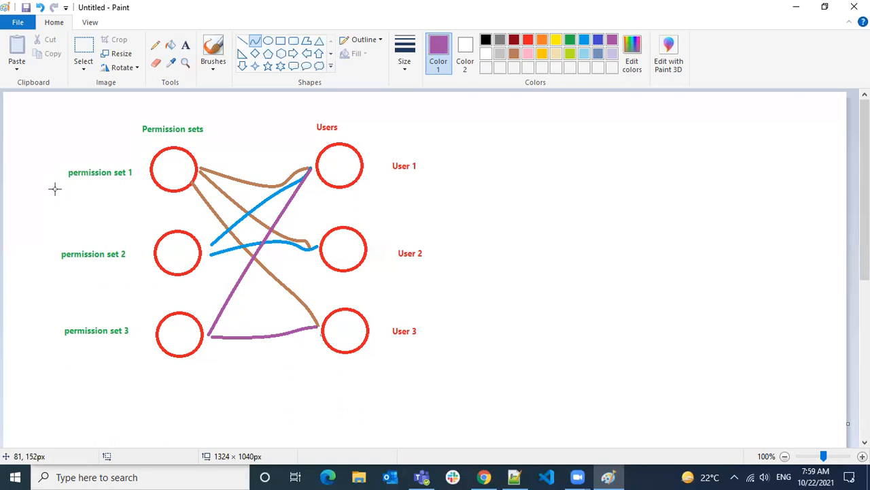
Switch to Salesforce Setup in Chrome, search the setup for "permission" and open the Permission Sets page.
key(alt+Tab)
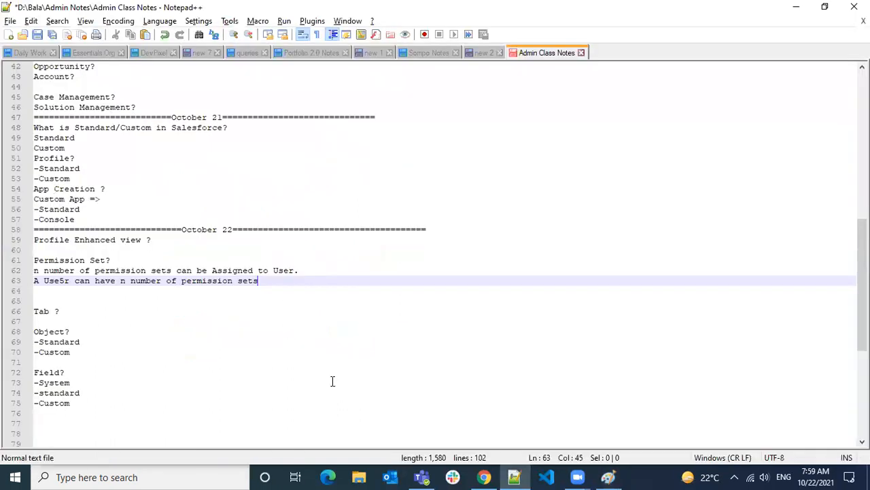
click(484, 476)
click(10, 124)
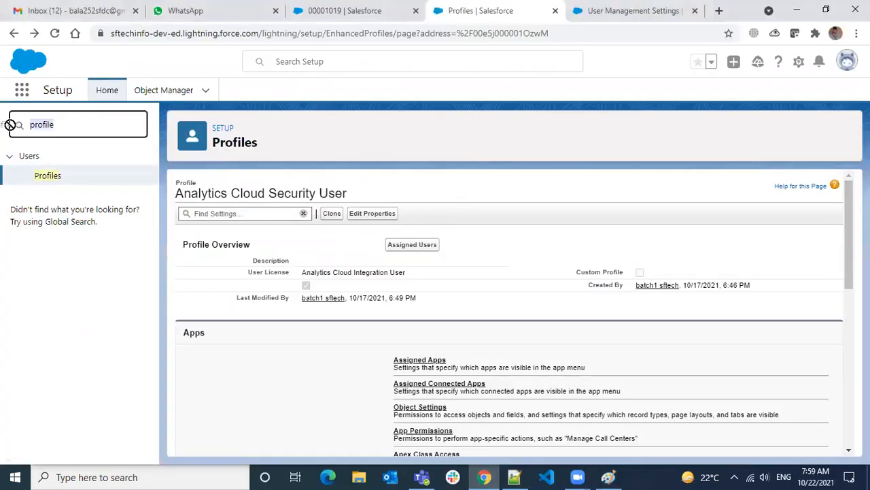
text(pe)
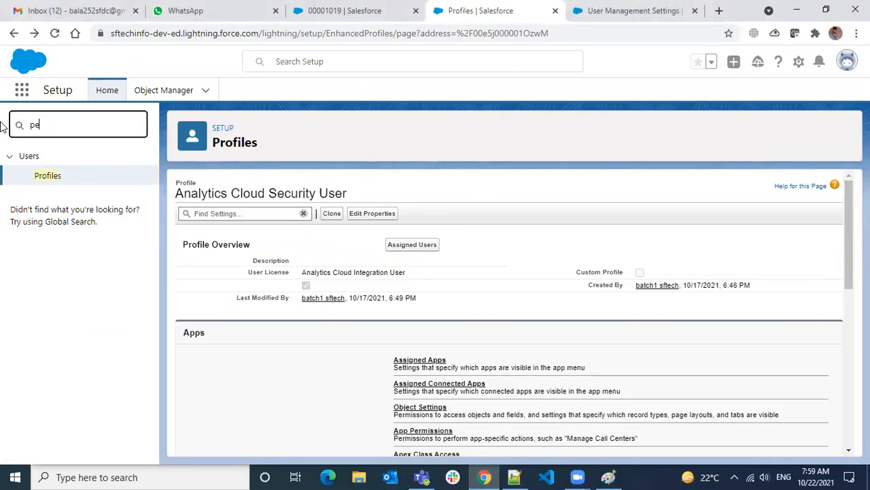
text(rmission)
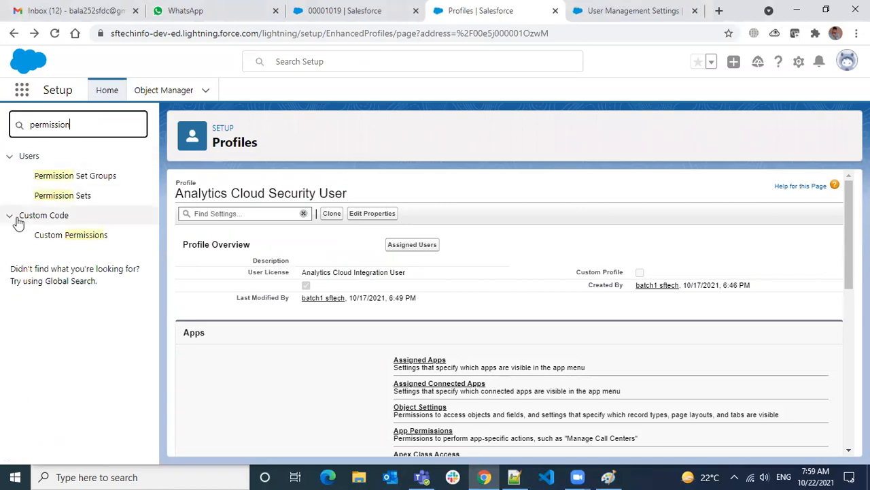
click(72, 196)
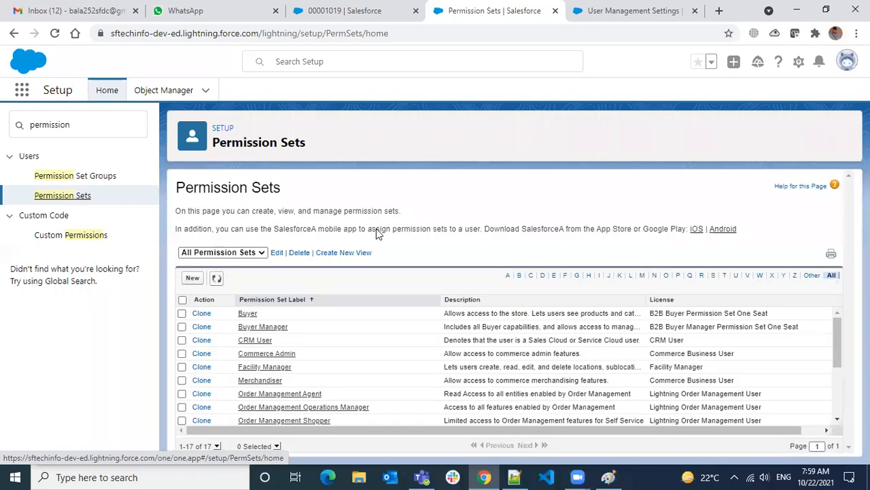
Look through the existing permission sets and start creating a new one.
scroll(841, 329, down, 3)
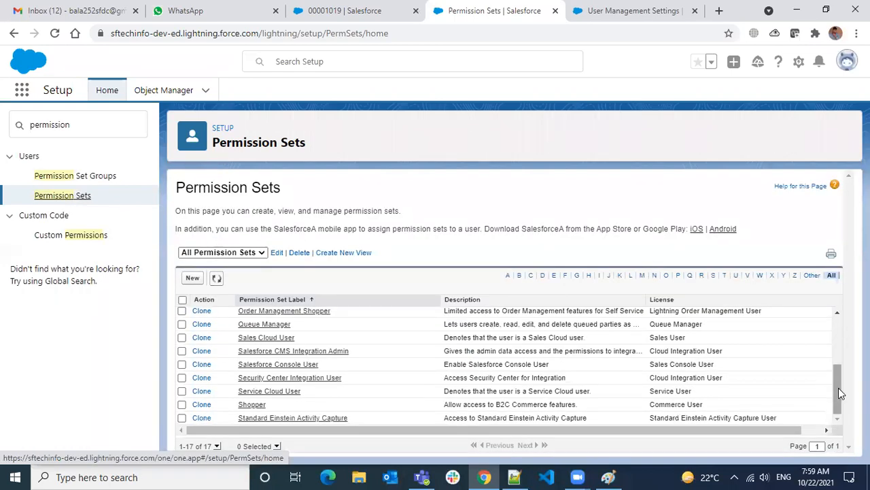
mouse_move(841, 410)
mouse_down()
mouse_move(841, 320)
mouse_move(847, 413)
mouse_up()
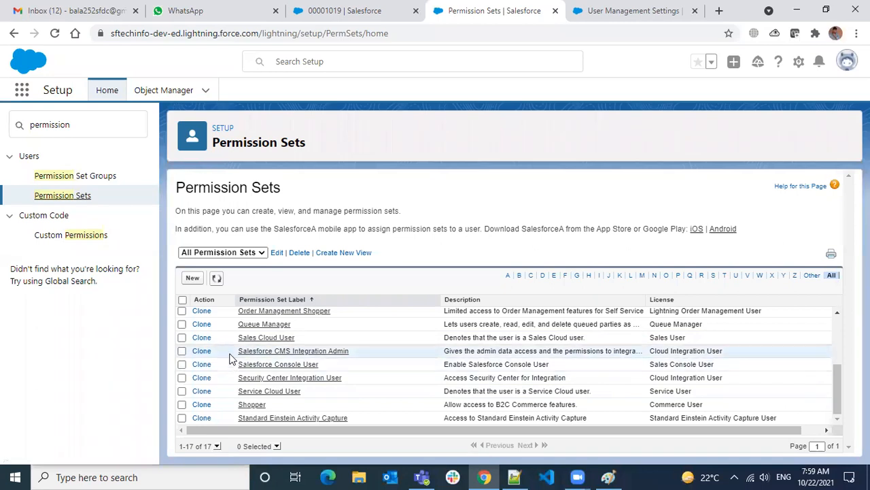
click(193, 278)
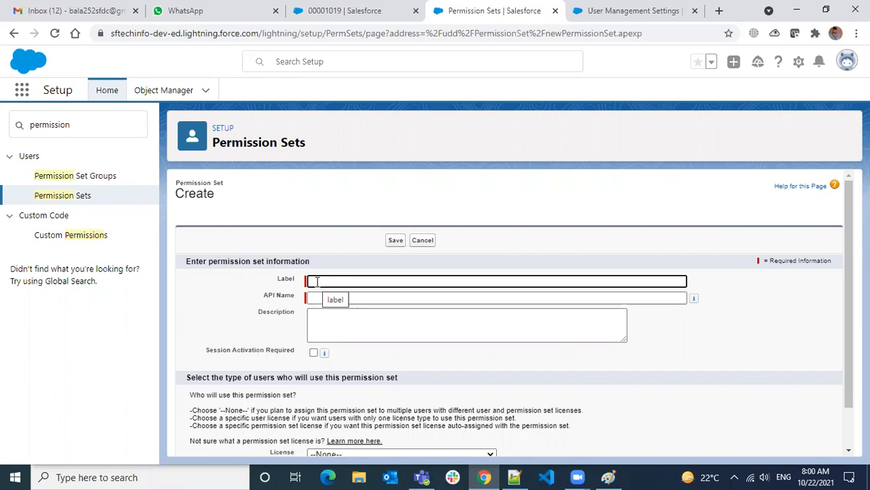
Switch to the class notes in Notepad++ and add "It will give you extra permissions to a user." below the "Permission Set?" heading.
key(alt+Tab)
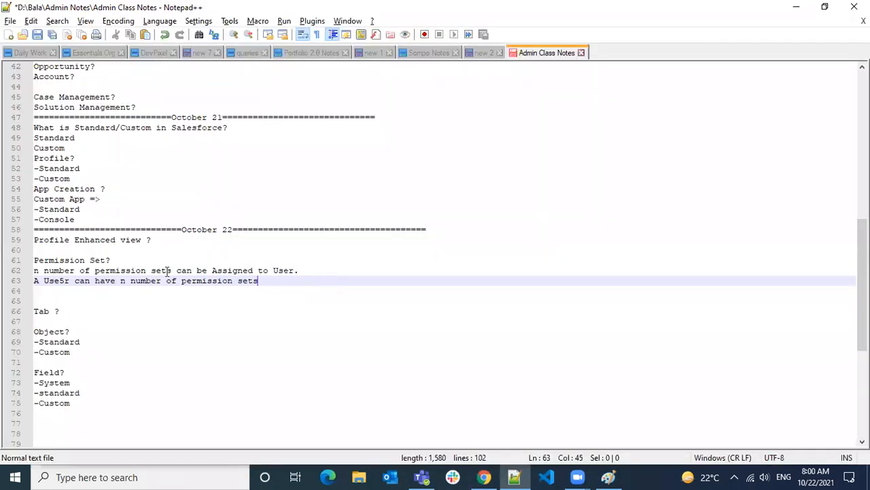
click(113, 260)
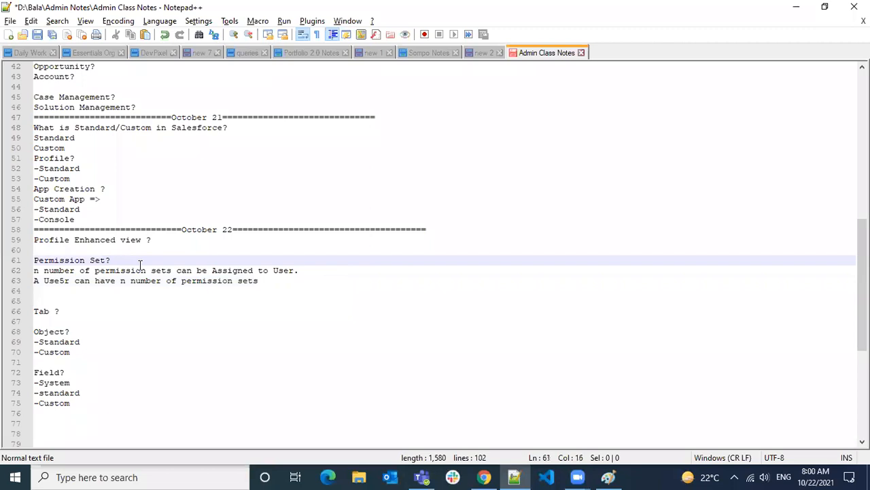
key(Return)
text(It )
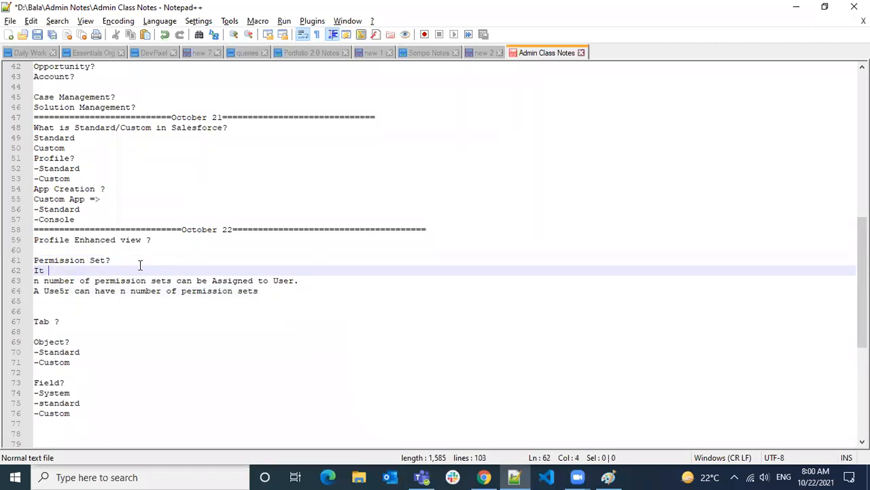
text(will give )
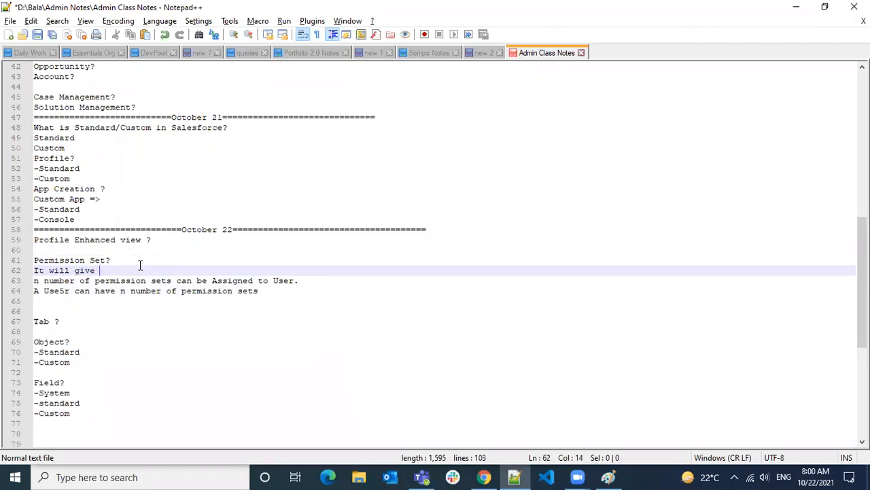
text(you extra per)
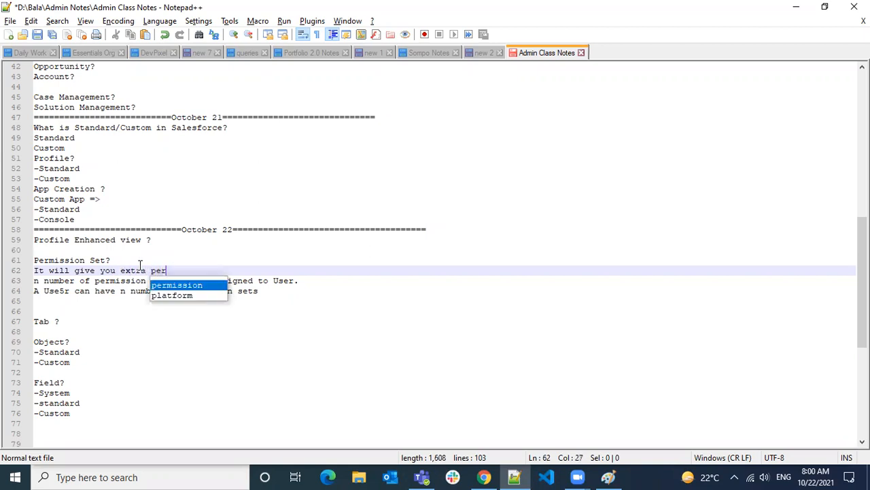
text(mission )
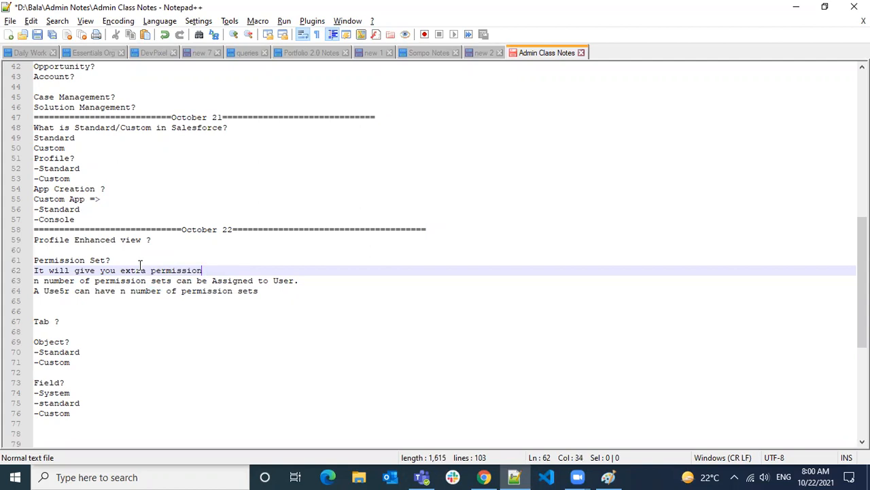
text( t)
text(u)
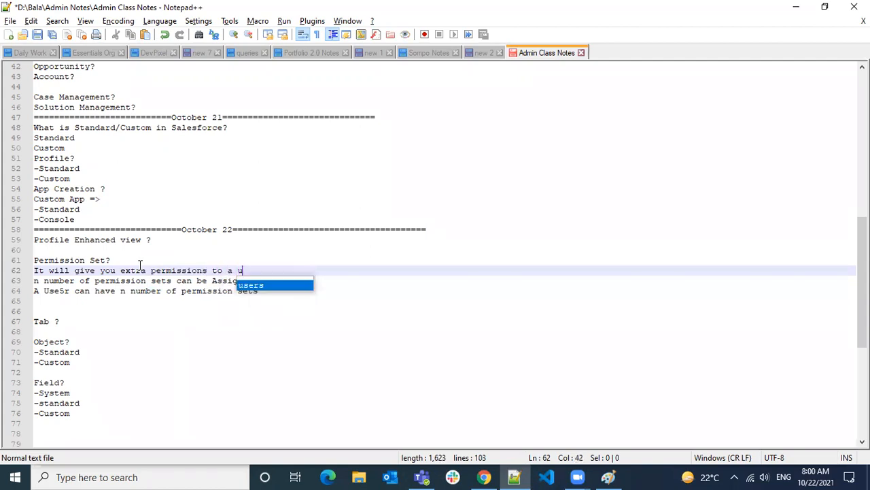
text(ser.)
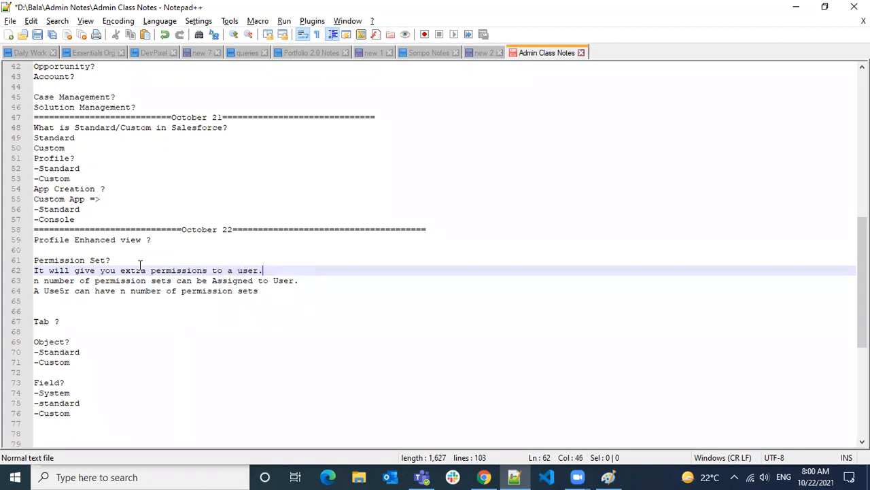
Switch back to Salesforce and give the new permission set the label "Account Access" and API name "Account_Access".
key(alt+Tab)
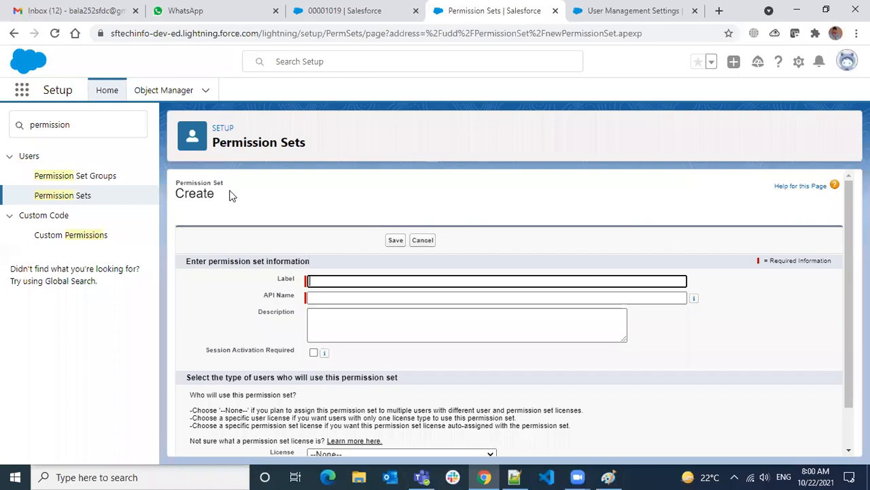
click(361, 281)
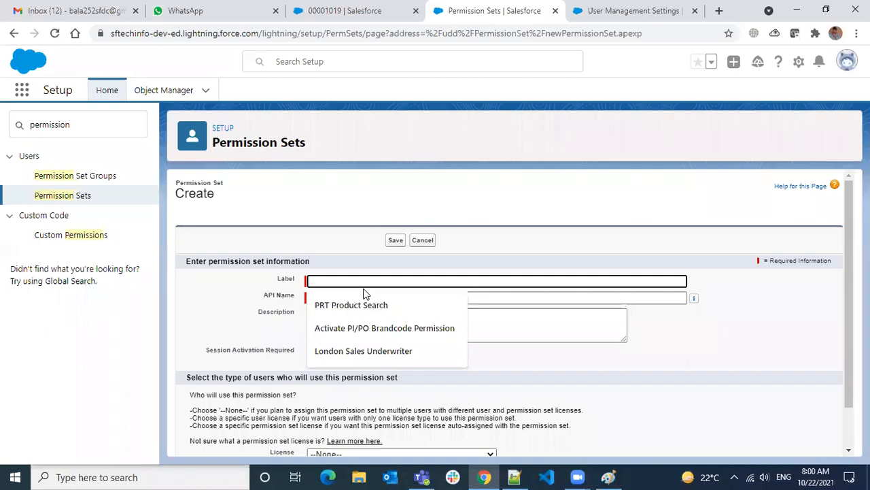
text(A)
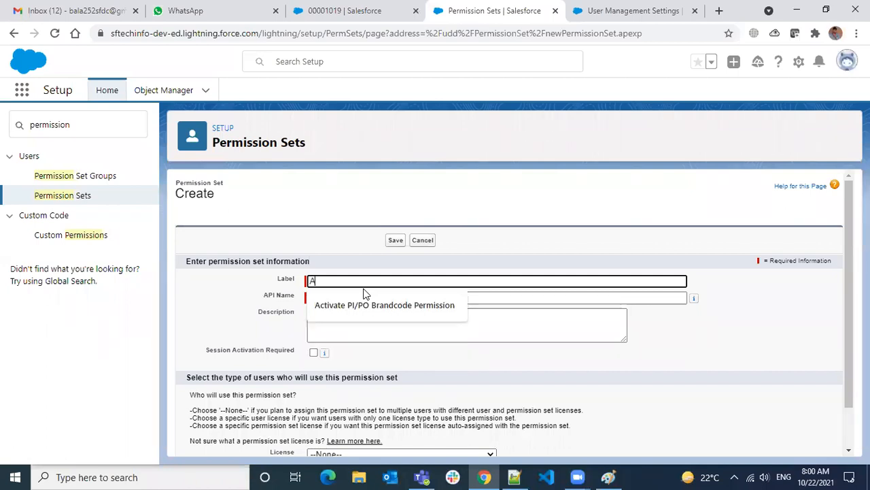
text(ccount )
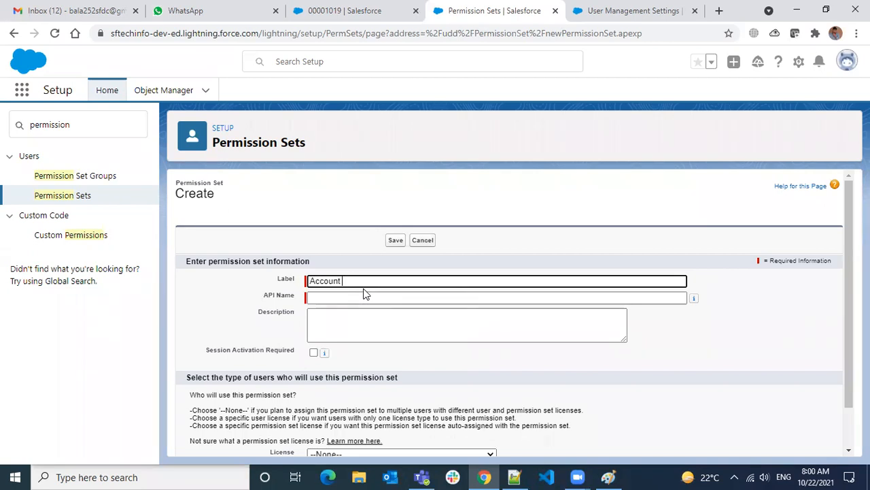
text(Access)
click(402, 300)
scroll(320, 309, down, 1)
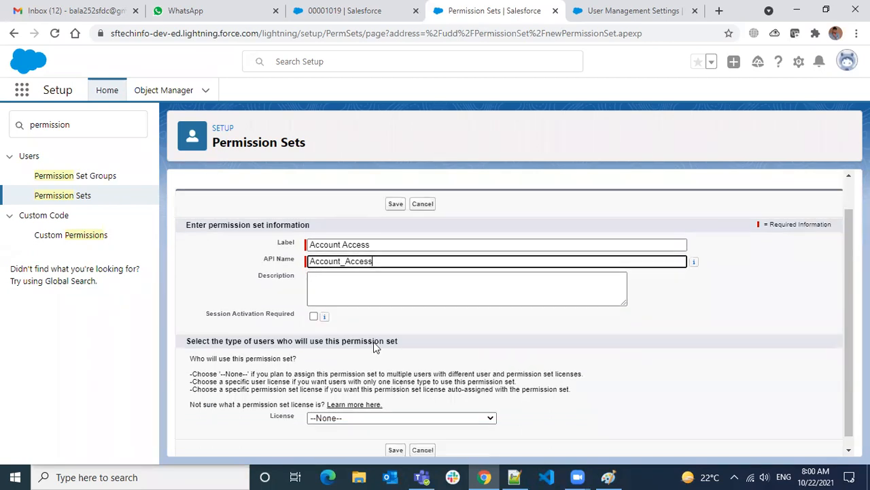
Go over the Description and Session Activation Required options of the new permission set, leaving both unset.
click(378, 282)
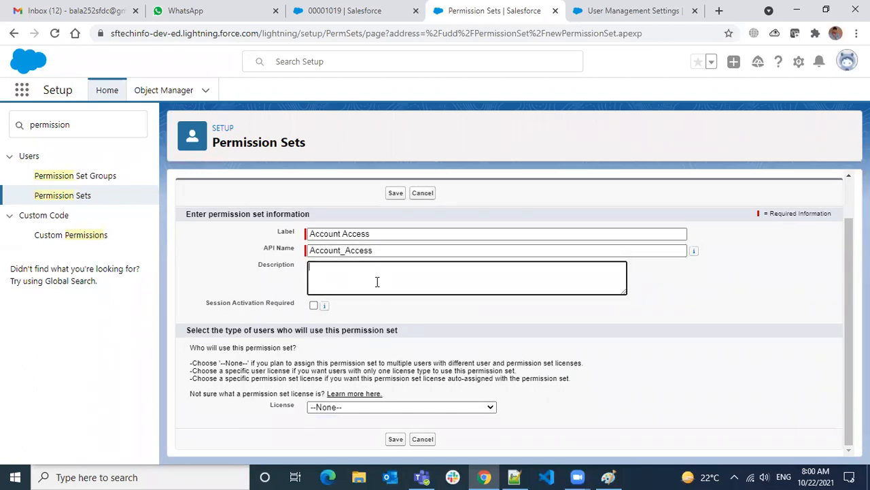
drag(207, 304, 285, 307)
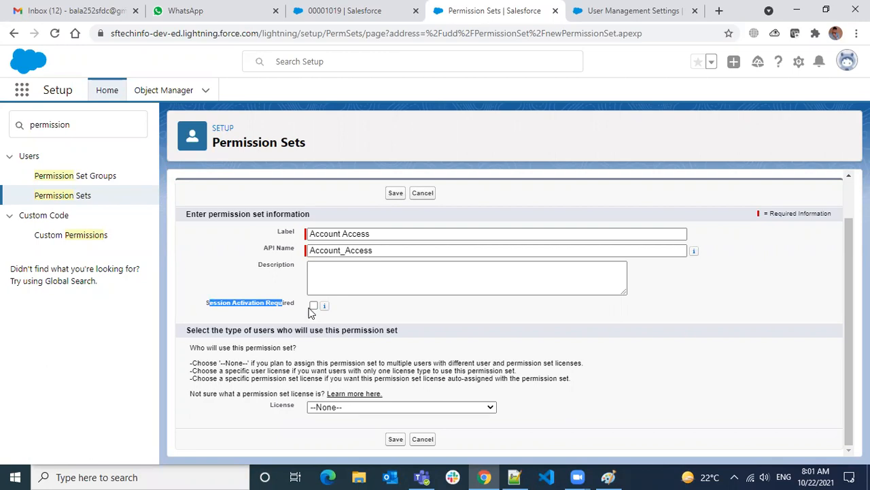
click(313, 306)
click(270, 304)
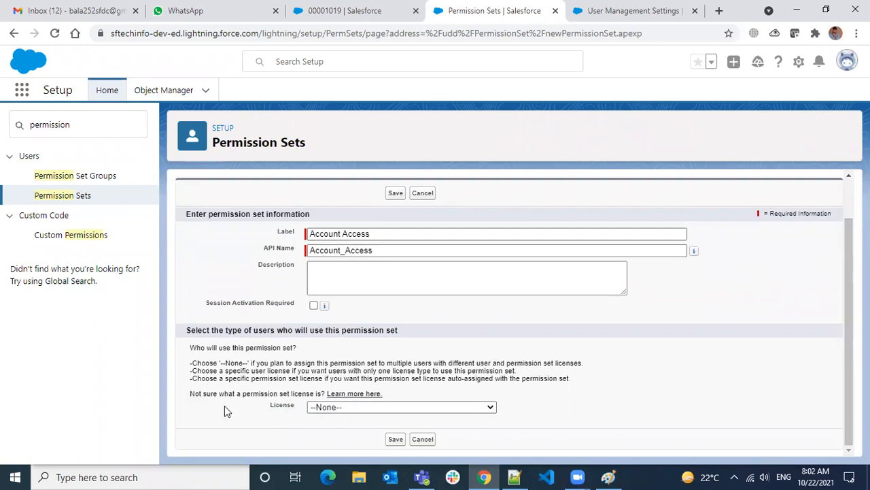
Review the available license options, keep License at --None-- and save the Account Access permission set.
drag(224, 393, 299, 394)
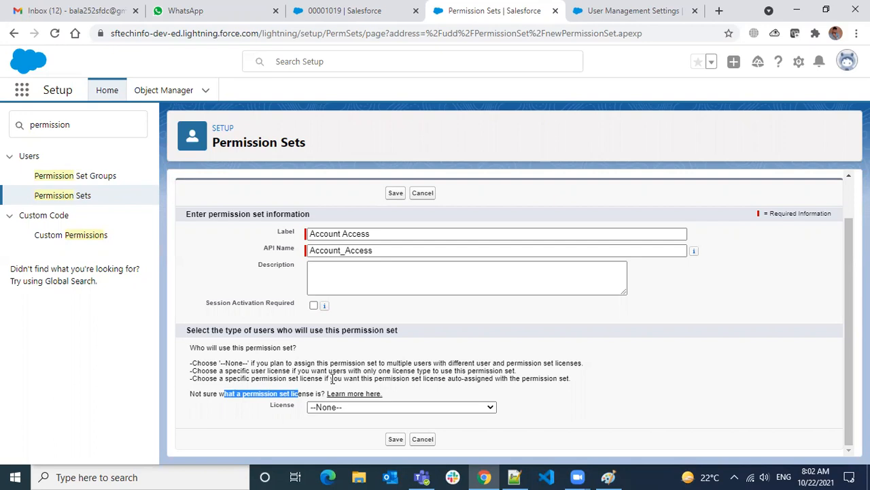
click(382, 408)
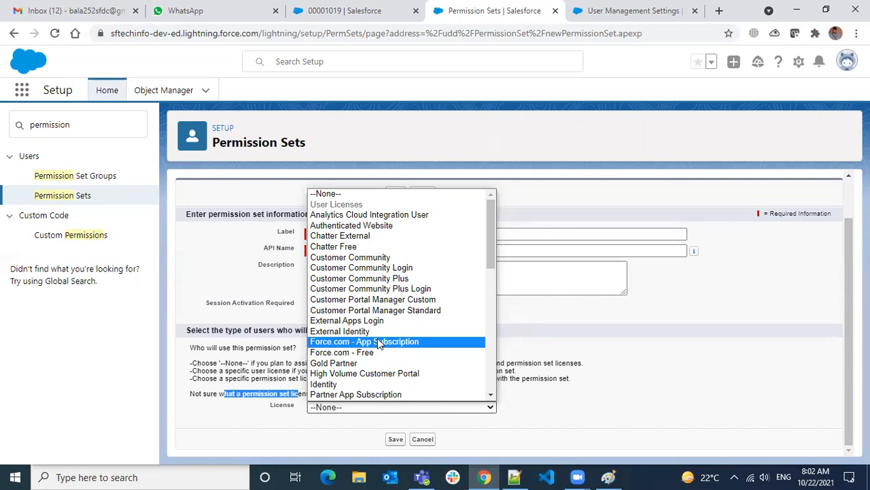
click(252, 385)
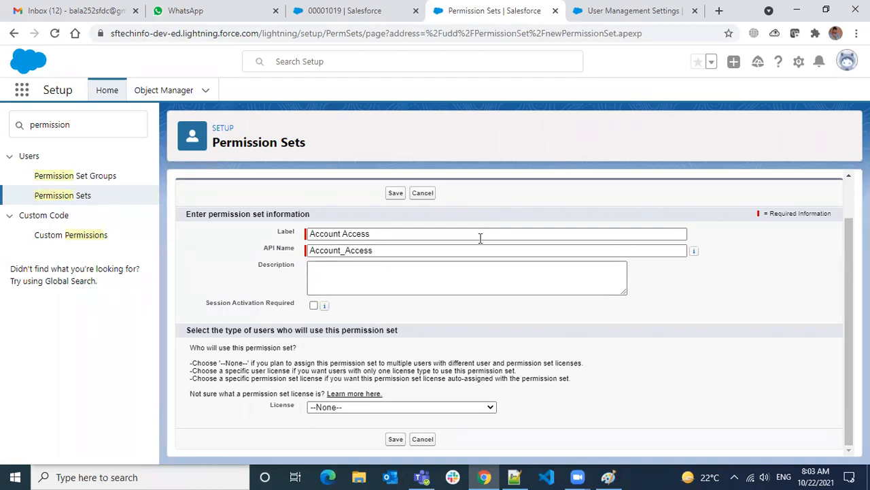
click(324, 410)
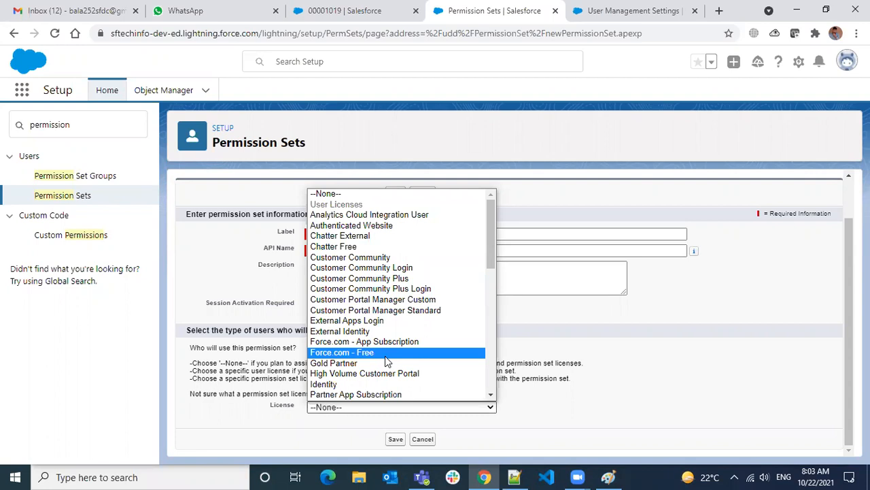
click(577, 339)
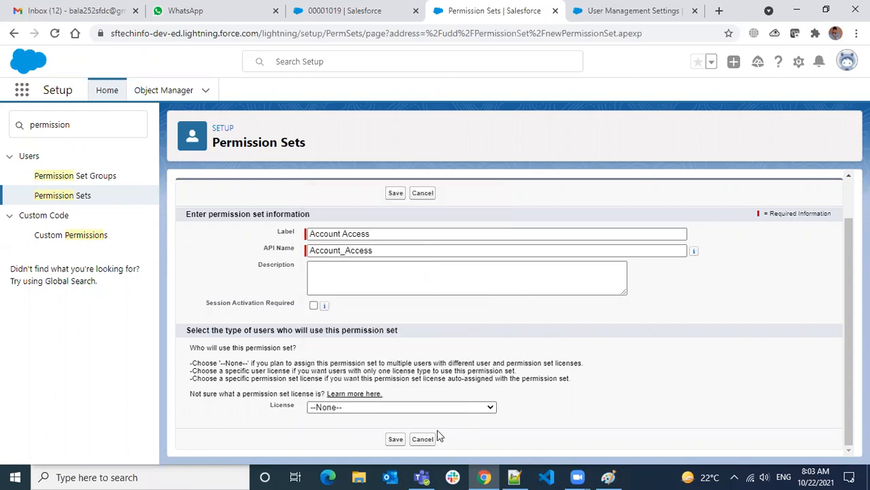
click(395, 440)
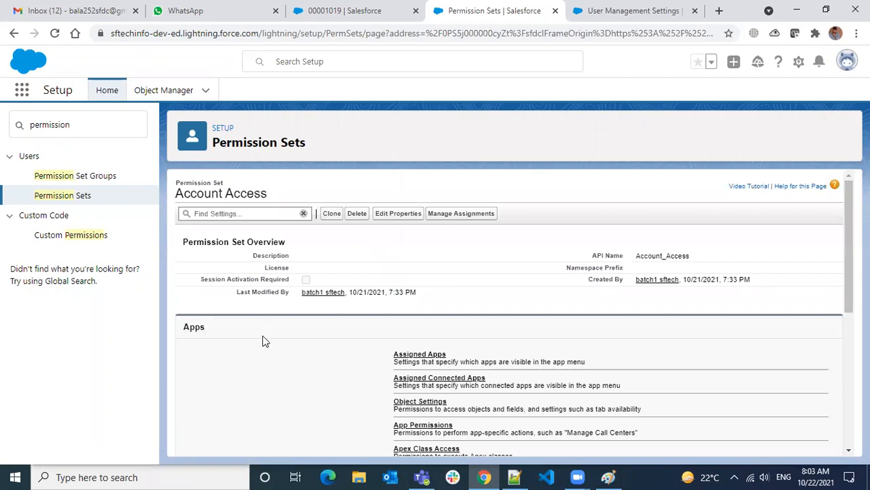
Look at the editable properties of the Account Access permission set and close them without changes.
drag(177, 181, 266, 189)
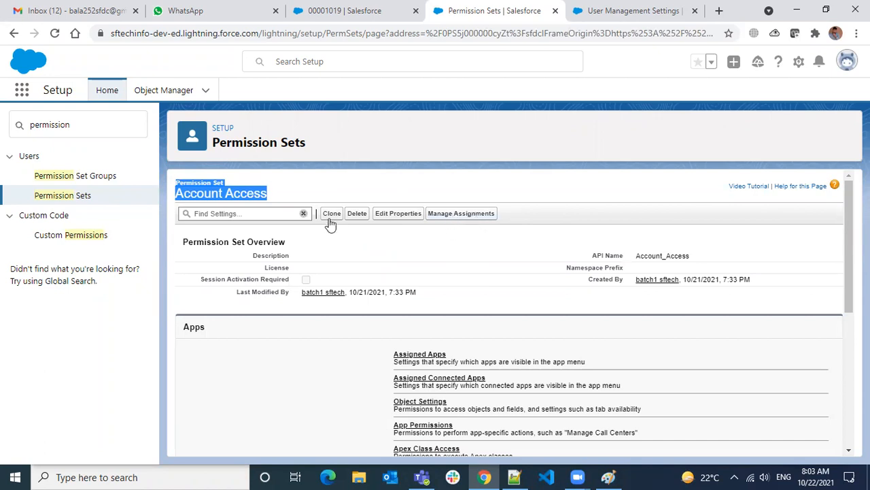
click(401, 215)
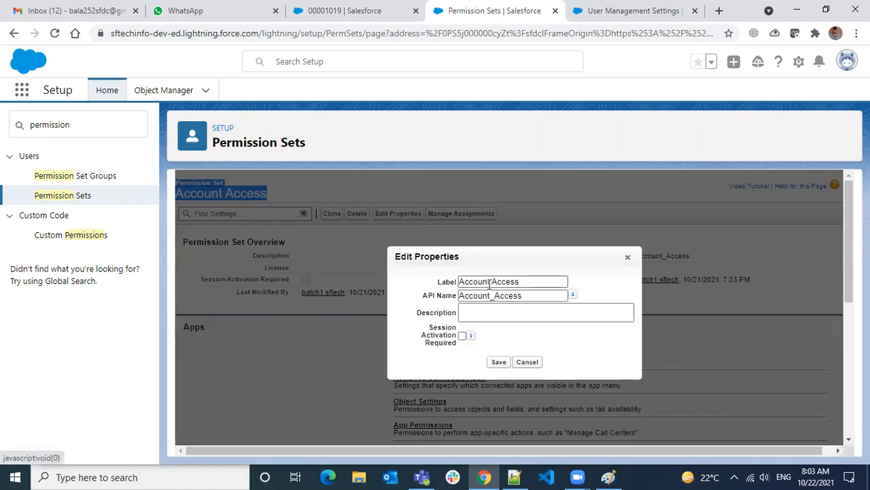
click(486, 319)
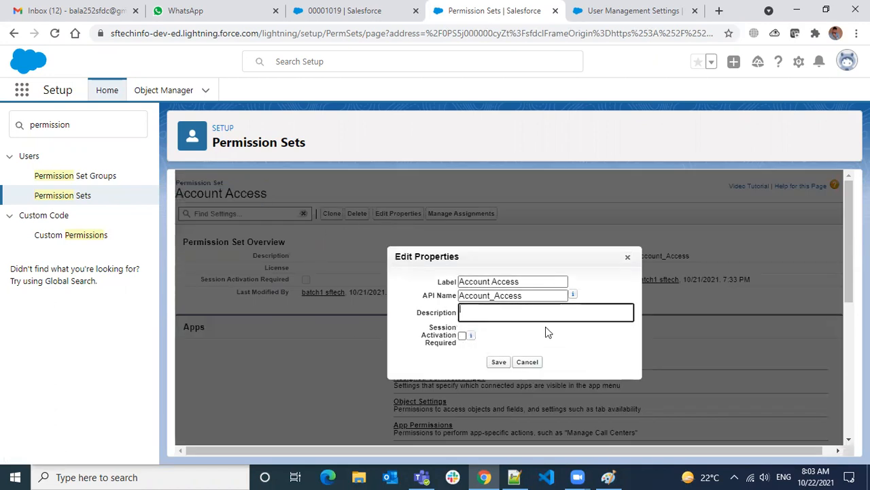
click(526, 363)
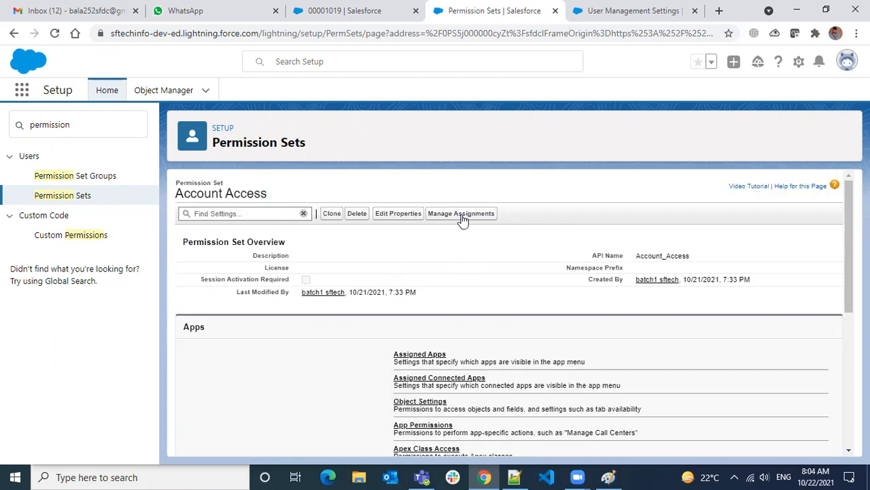
Assign the Account Access permission set to the Team user through its assignment management.
click(463, 215)
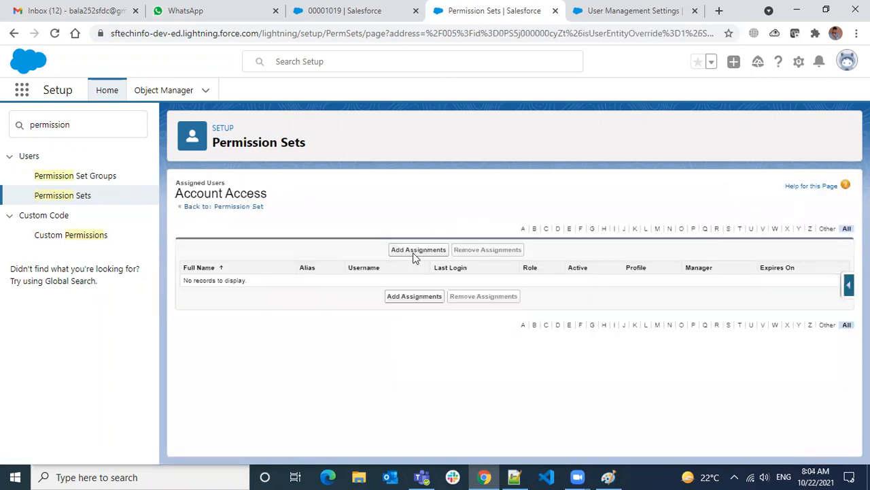
click(414, 251)
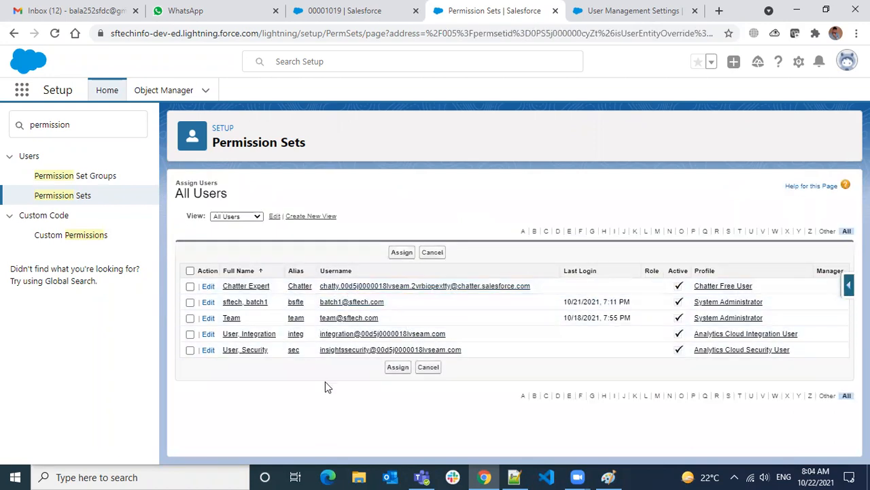
click(190, 318)
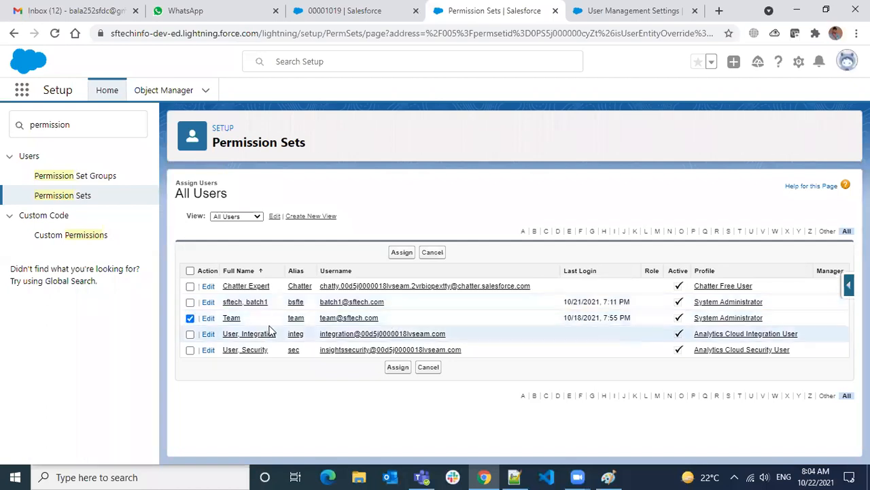
click(402, 252)
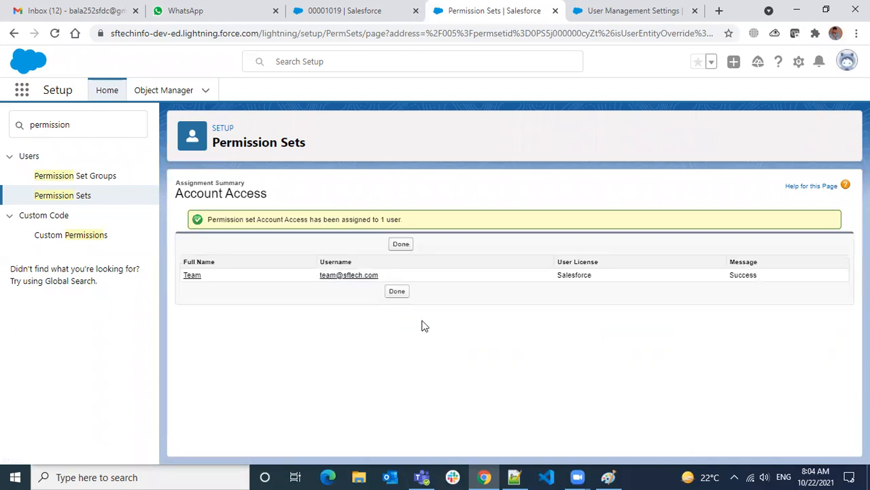
click(397, 244)
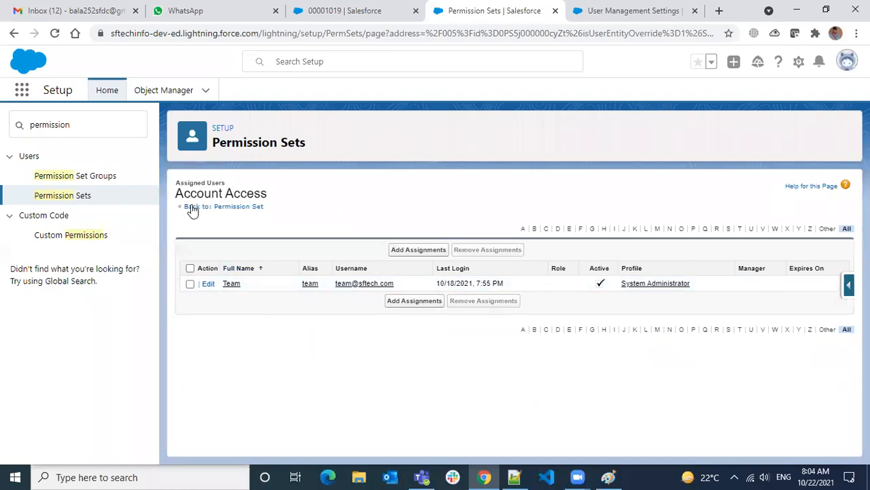
Remove the Team user's assignment from the Account Access permission set.
click(190, 284)
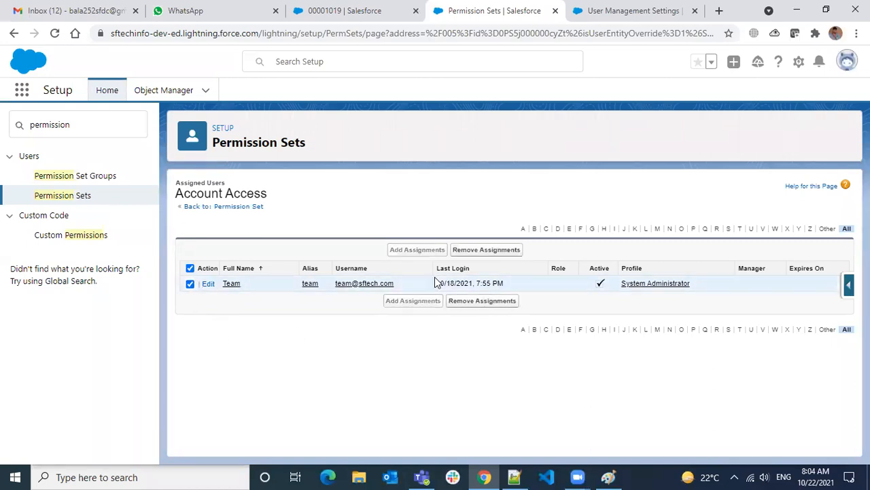
click(486, 250)
key(Return)
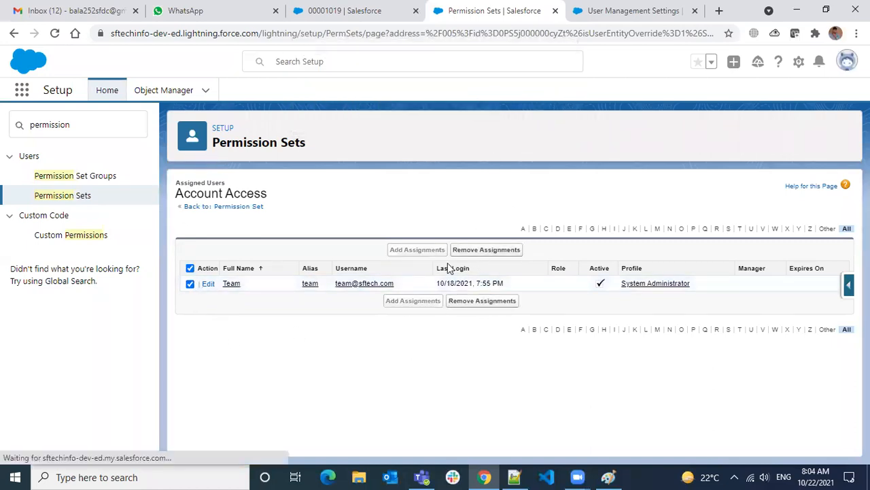
click(401, 247)
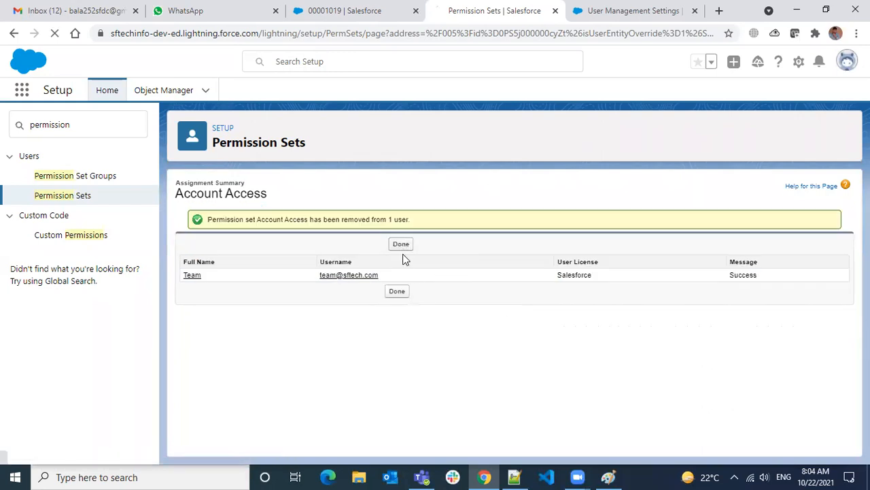
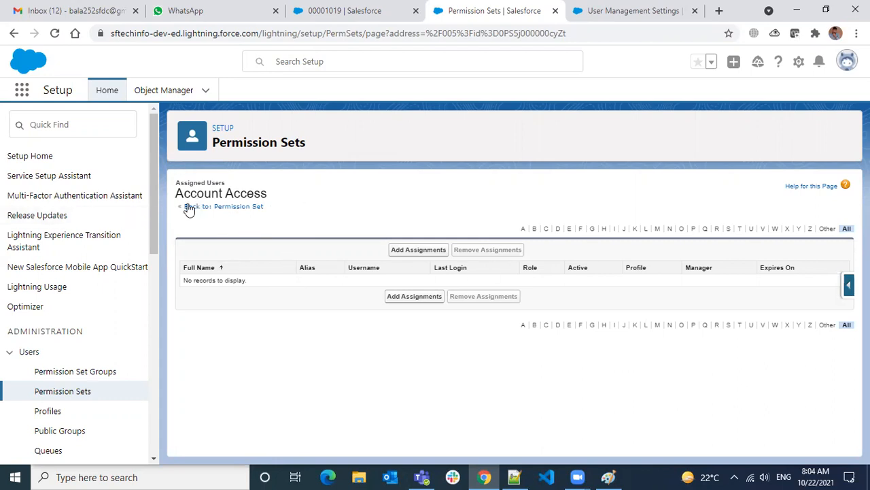
Return to the Setup home, search the setup for "permission" and open the Permission Sets page.
click(83, 130)
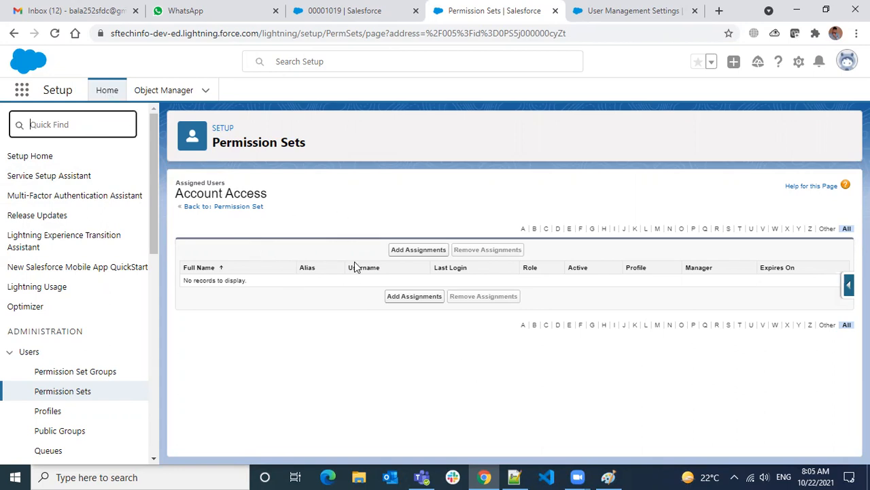
click(110, 90)
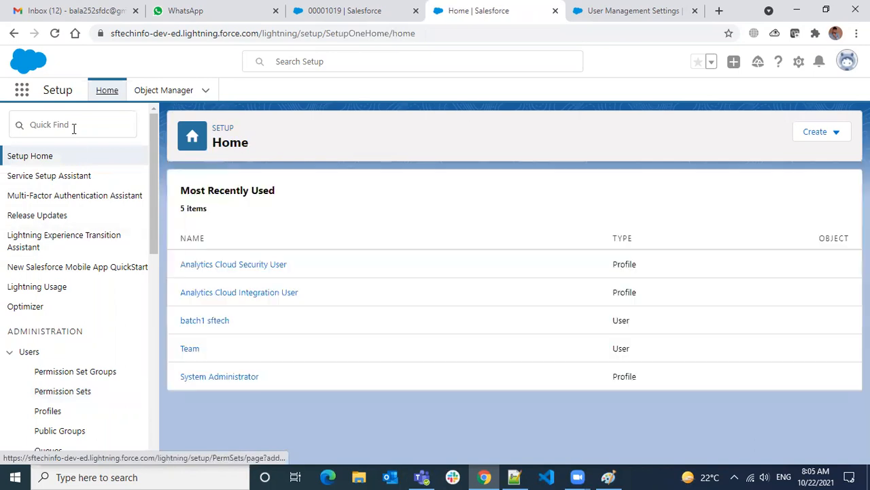
click(73, 128)
text(p)
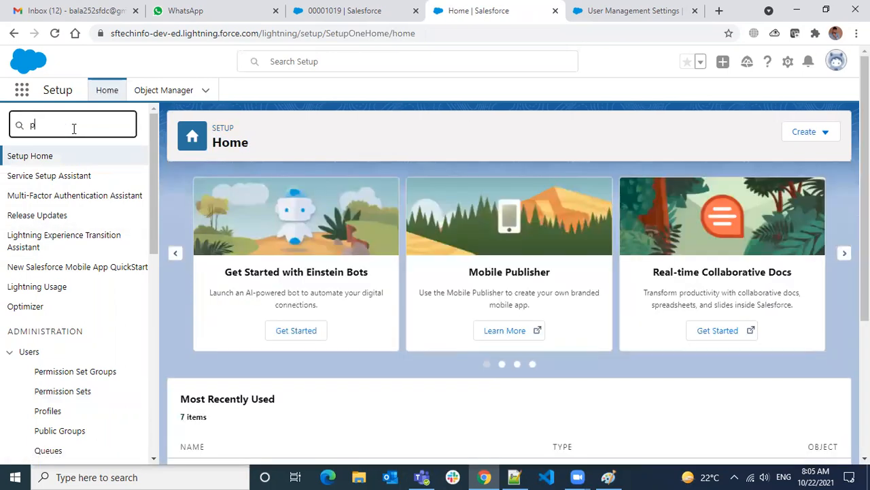
text(ermission)
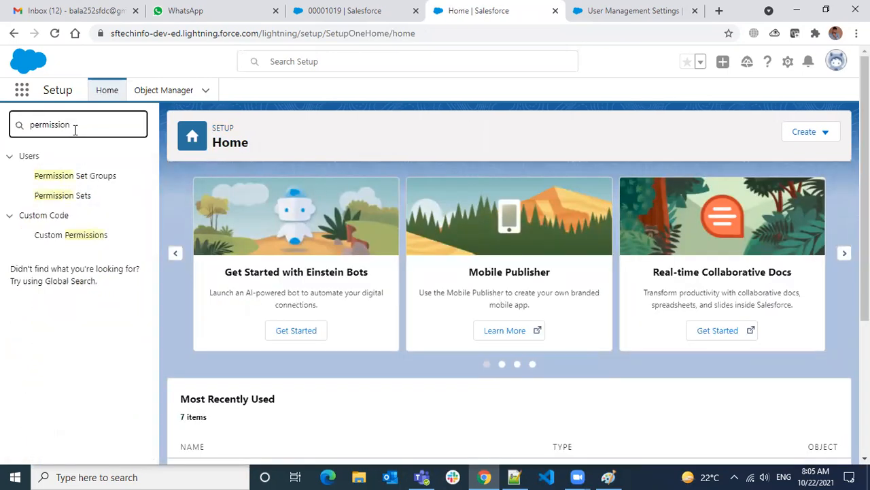
click(82, 199)
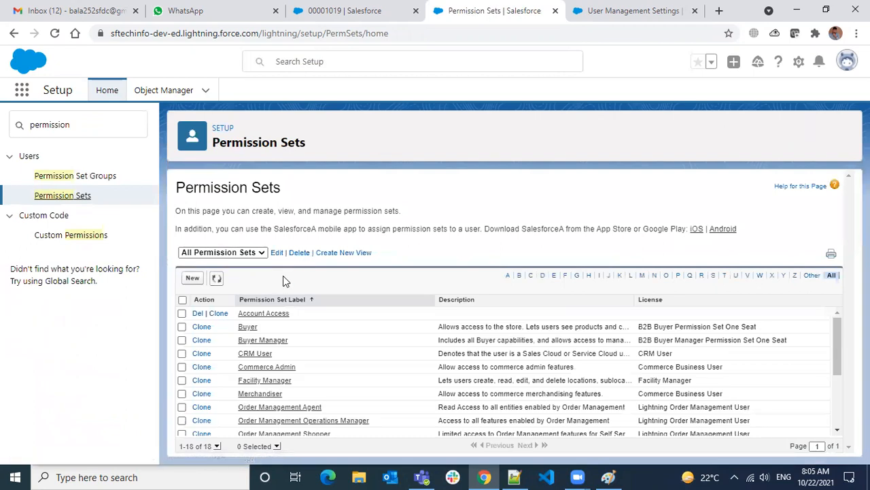
Look through the permission sets list, the edit page of the All Permission Sets view and the available list views.
scroll(338, 369, down, 3)
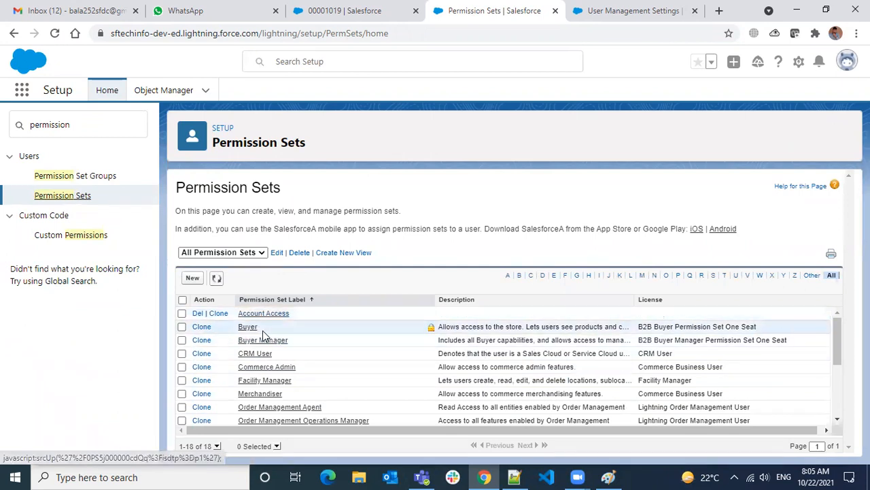
scroll(240, 354, down, 3)
scroll(248, 410, up, 3)
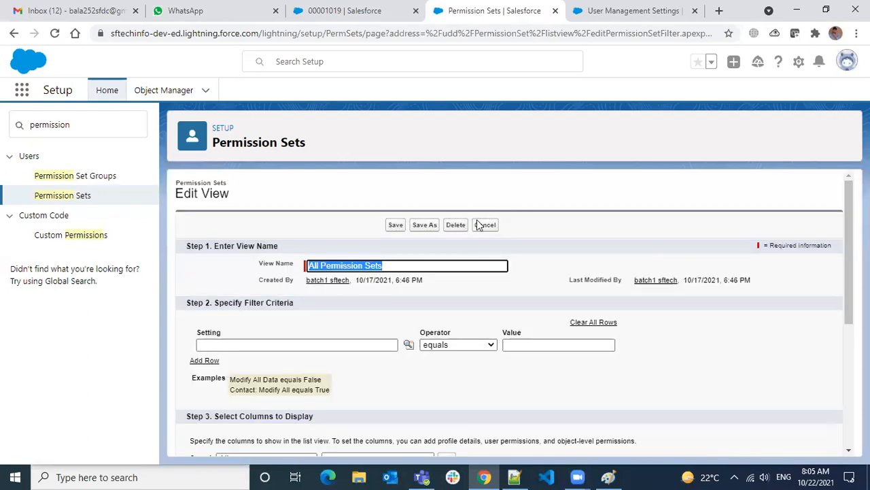
click(476, 227)
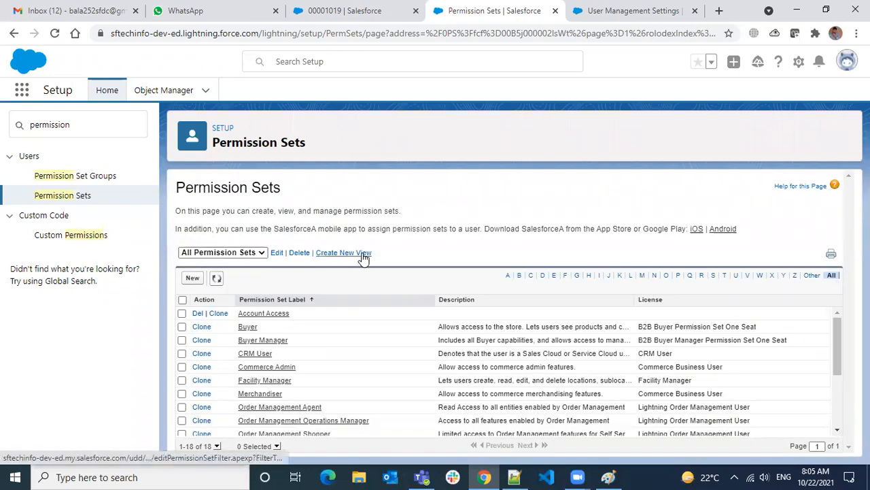
click(257, 252)
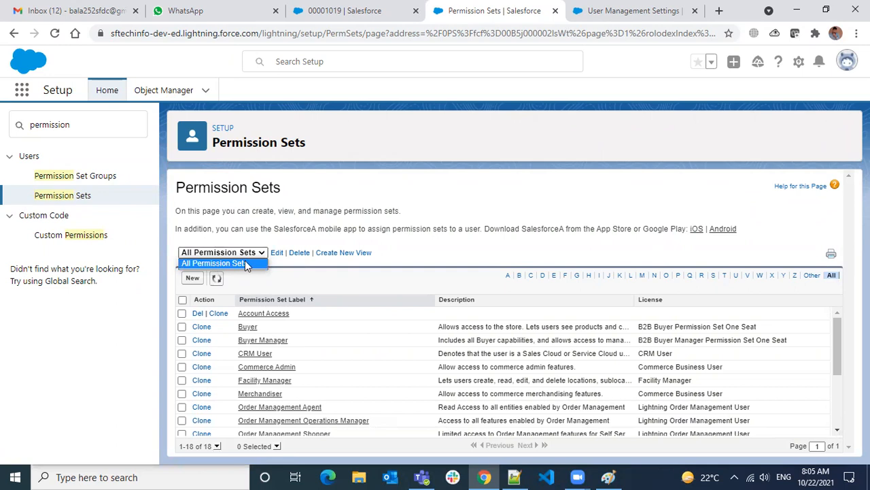
click(275, 279)
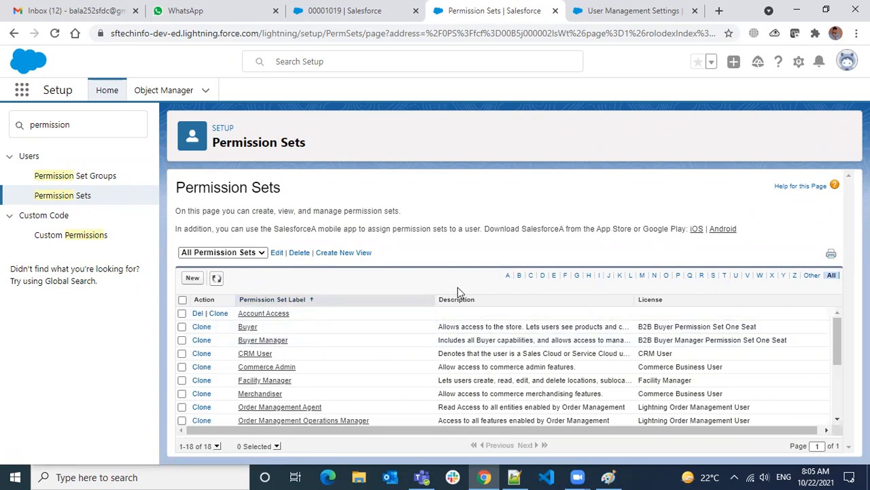
Open the All Permission Sets view for editing and remove Description from its selected columns.
click(278, 253)
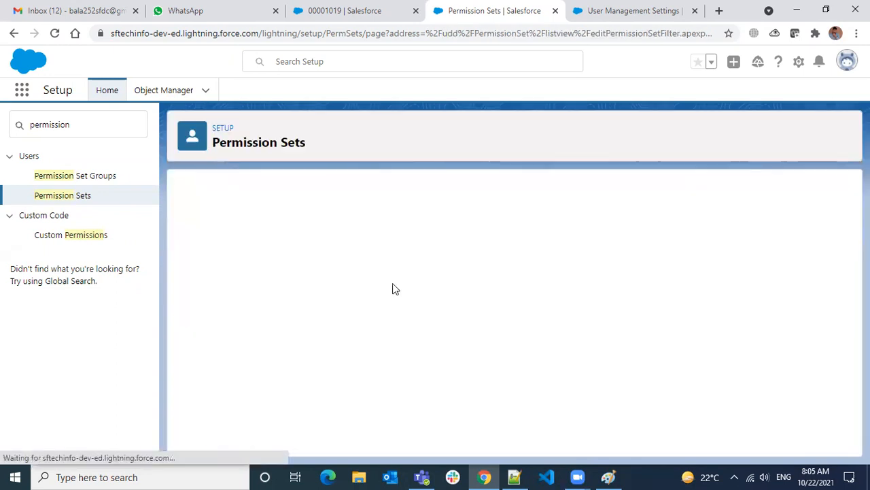
scroll(435, 326, down, 5)
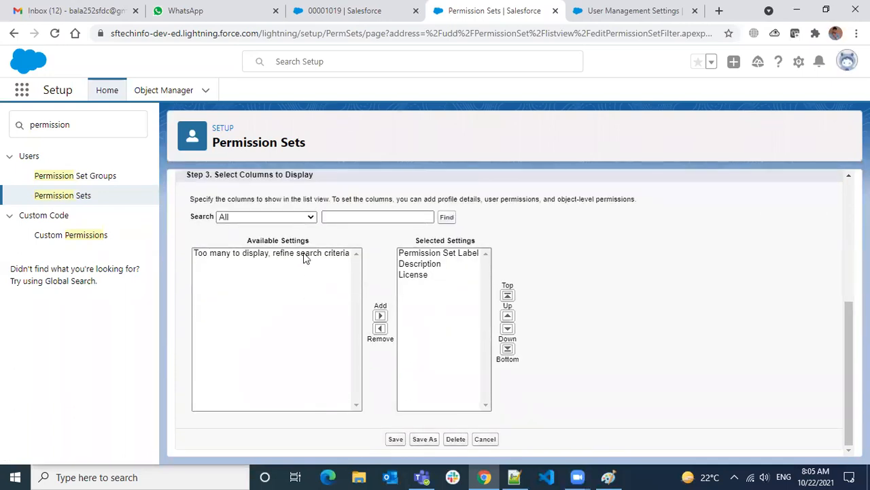
click(306, 253)
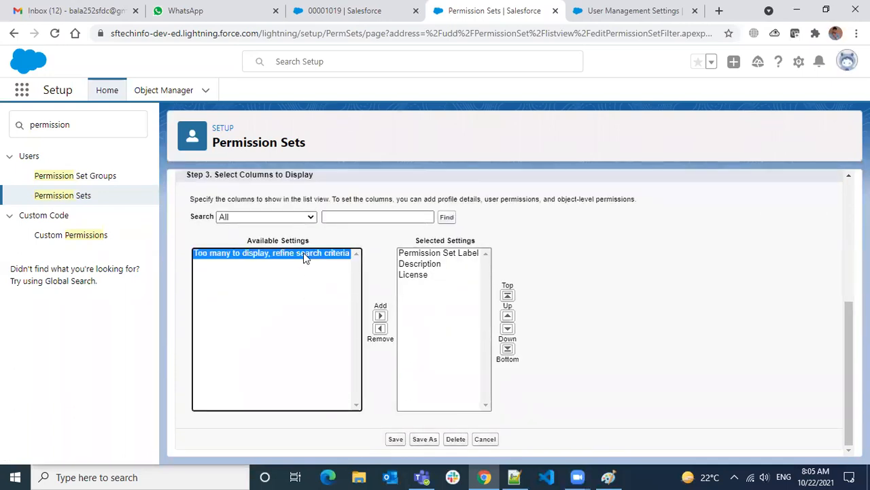
click(380, 316)
scroll(462, 327, down, 4)
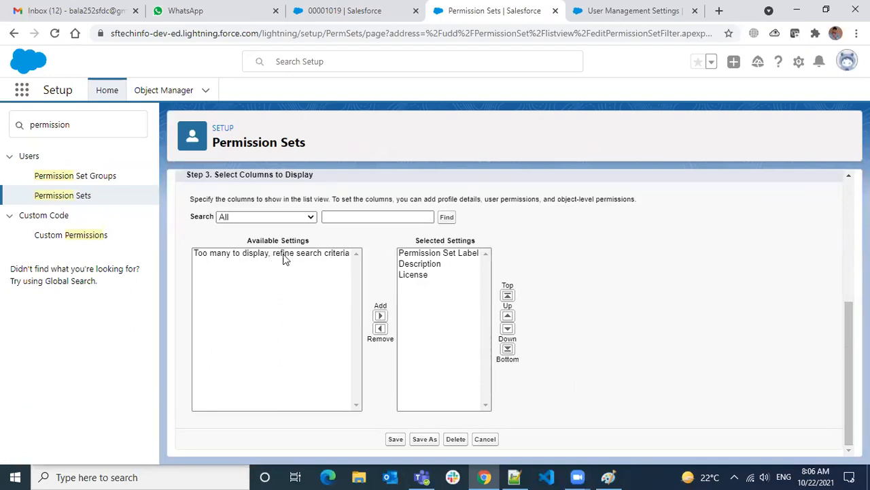
click(299, 217)
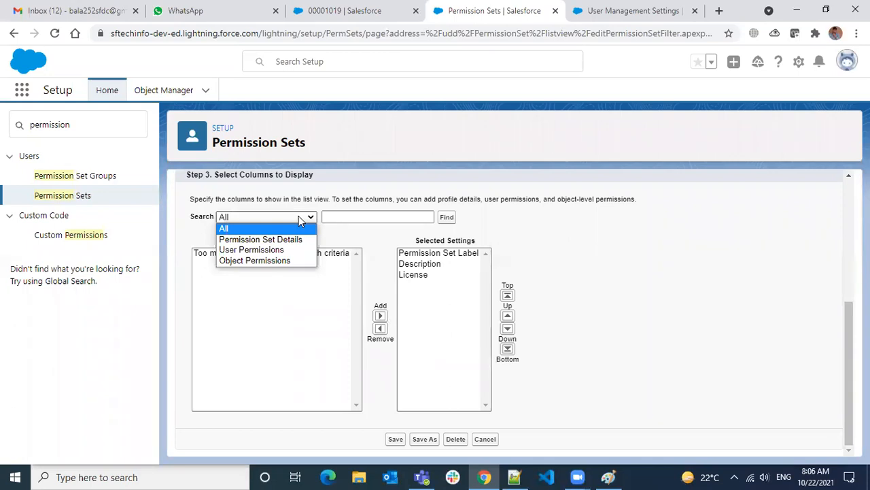
click(431, 265)
click(380, 328)
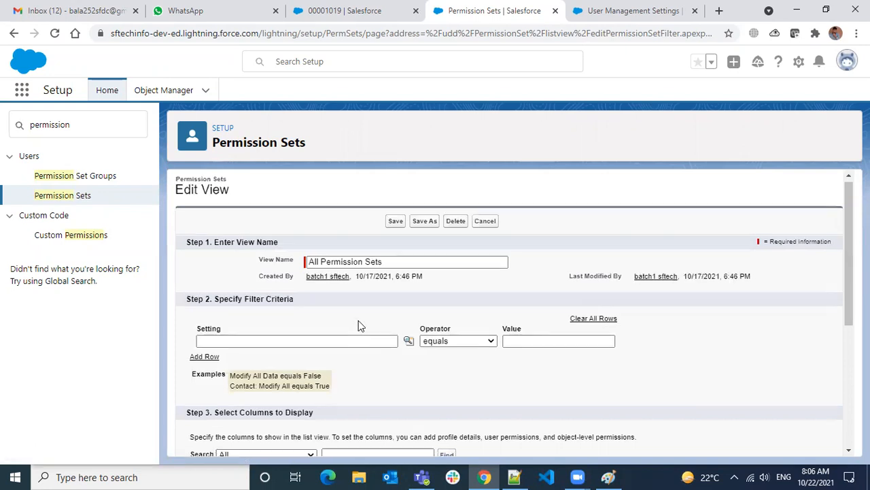
scroll(358, 321, down, 4)
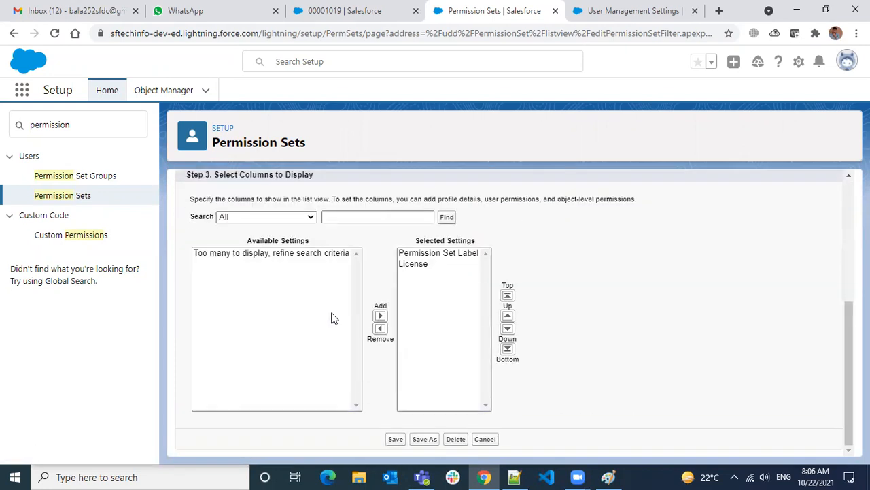
Look through the Permission Set Details and User Permissions settings offered for the view's filter and close the filter lookup without inserting one.
scroll(299, 296, up, 2)
click(278, 385)
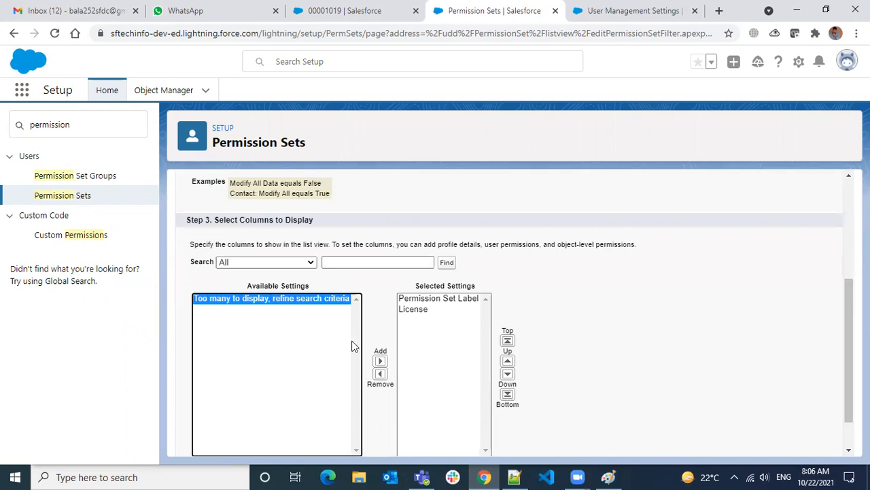
scroll(352, 346, down, 1)
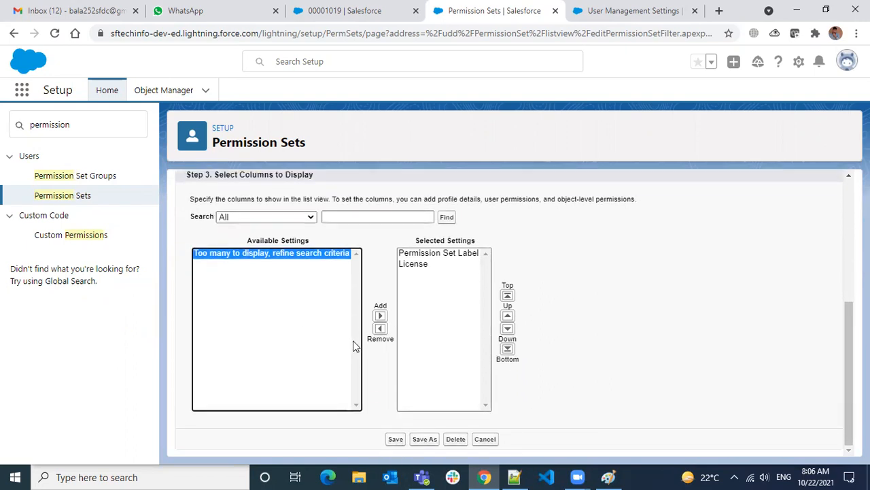
scroll(353, 346, up, 3)
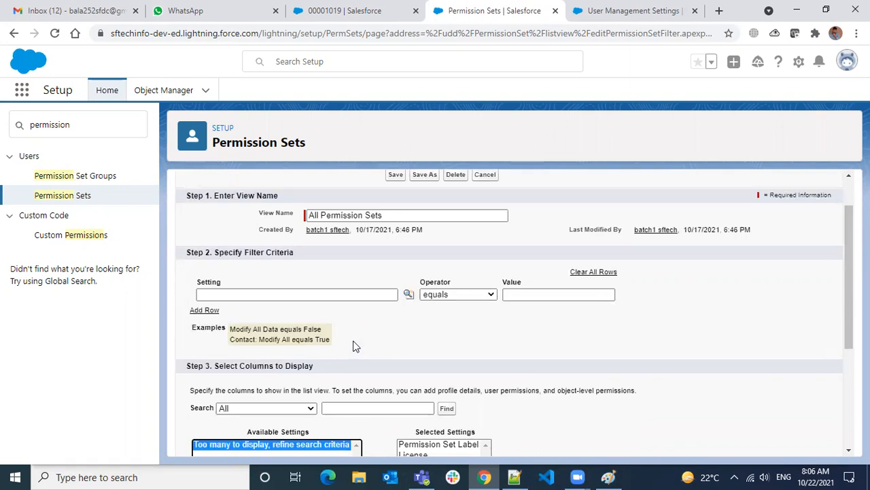
click(226, 292)
click(455, 295)
click(378, 296)
click(409, 295)
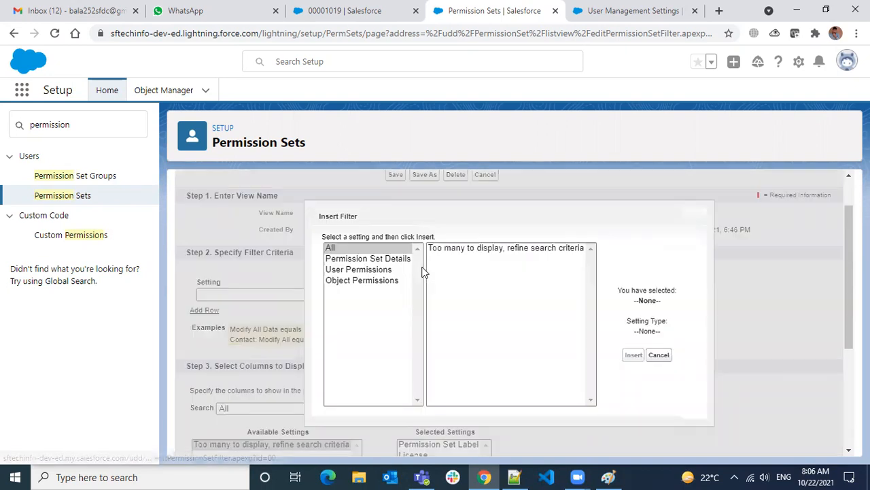
click(387, 259)
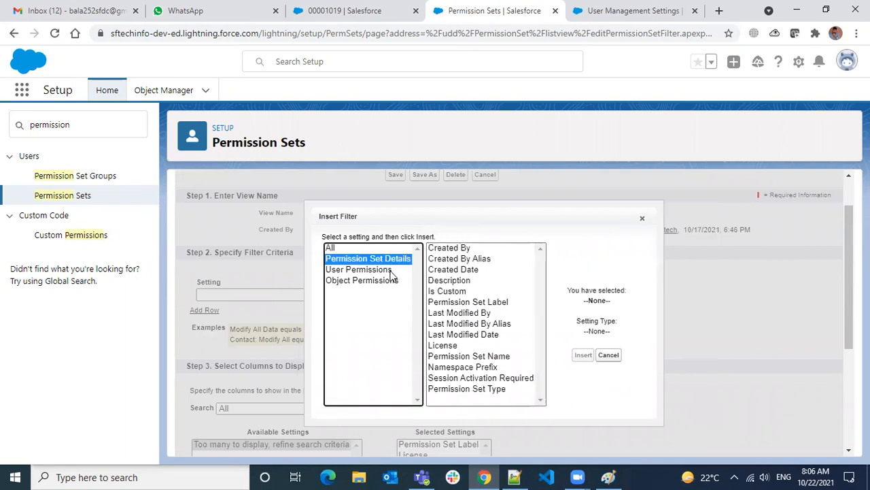
click(378, 271)
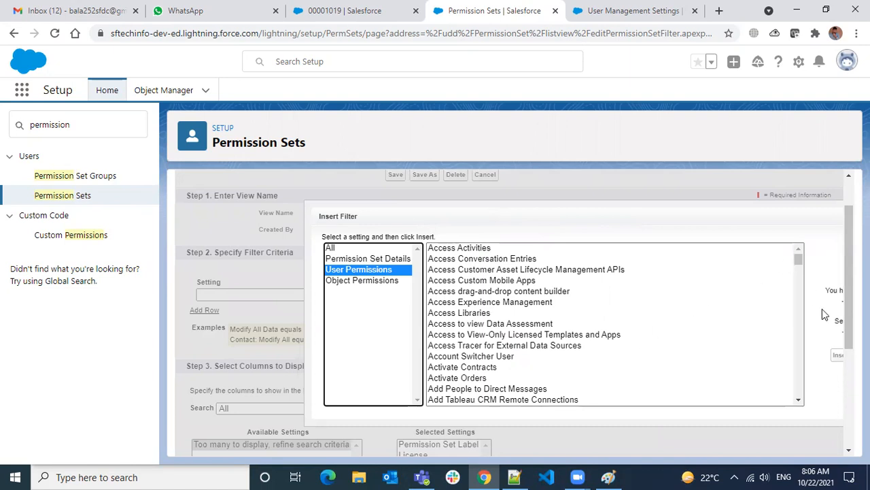
key(ctrl+minus)
click(780, 324)
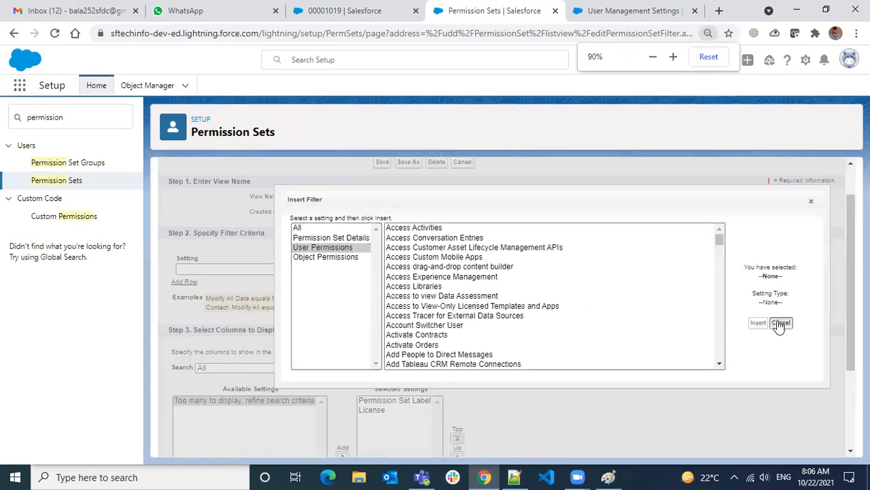
List the Permission Set Details settings and add Is Custom and Description to the view's selected columns.
scroll(329, 312, down, 1)
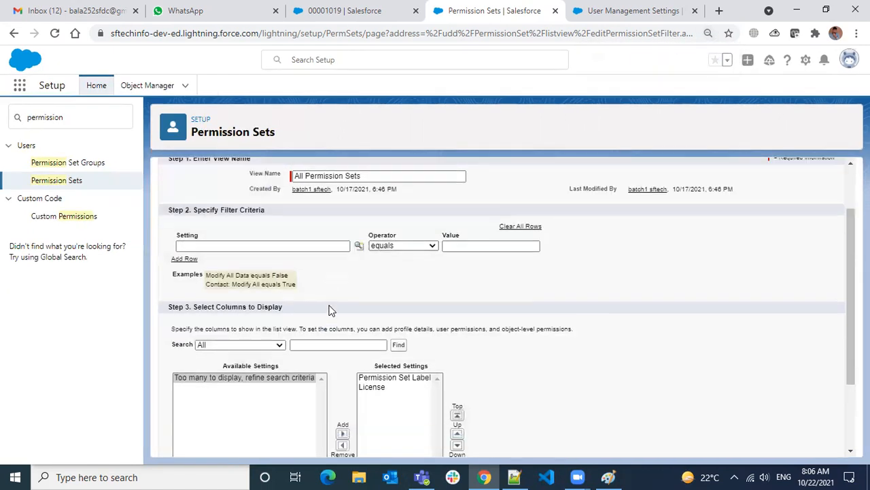
click(280, 307)
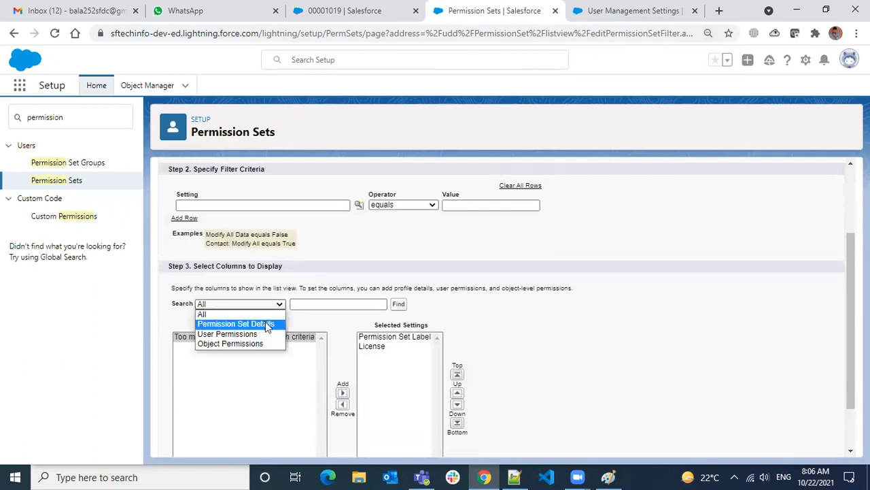
click(266, 325)
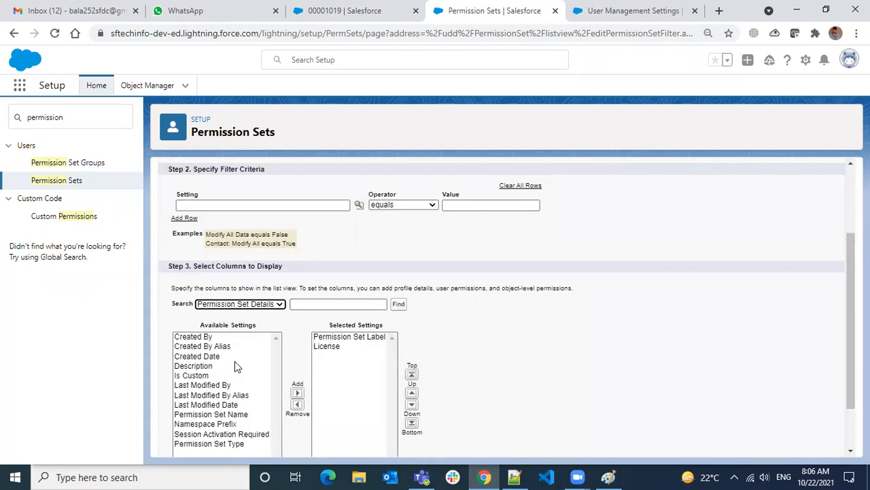
click(212, 378)
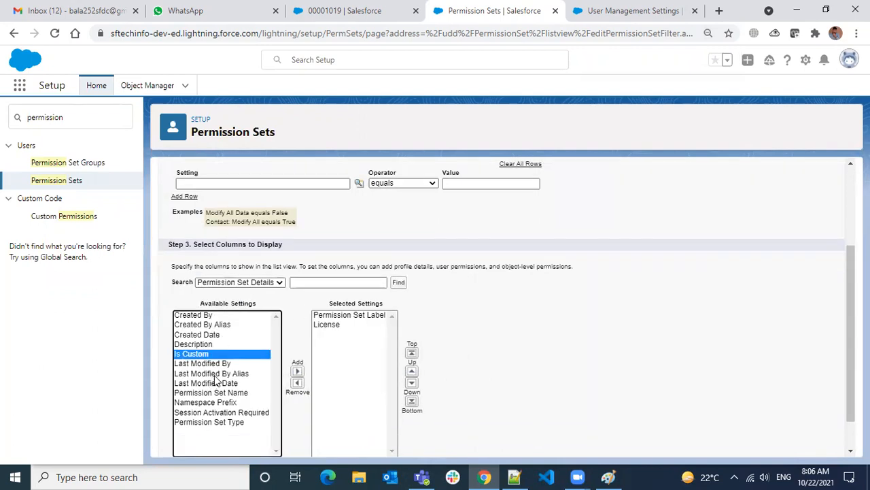
click(297, 371)
scroll(398, 352, down, 2)
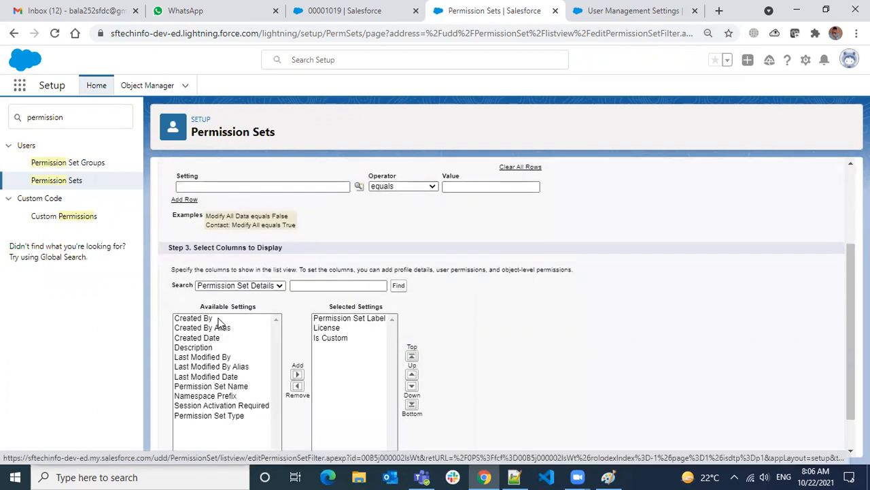
click(202, 349)
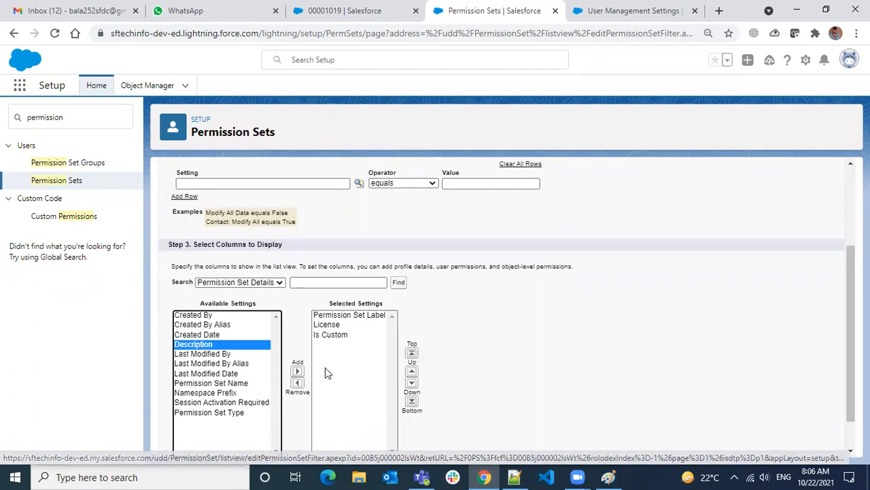
click(297, 374)
scroll(353, 359, down, 3)
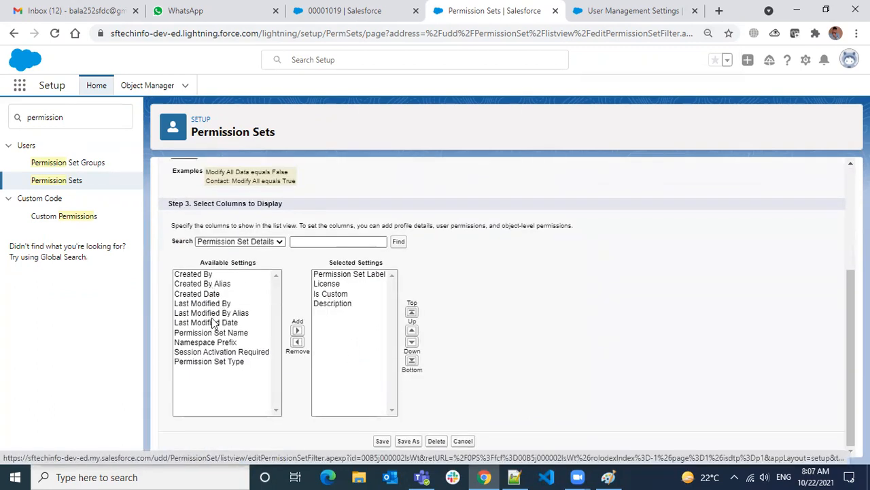
Add Created Date and Created By to the view's selected columns.
click(204, 293)
click(297, 332)
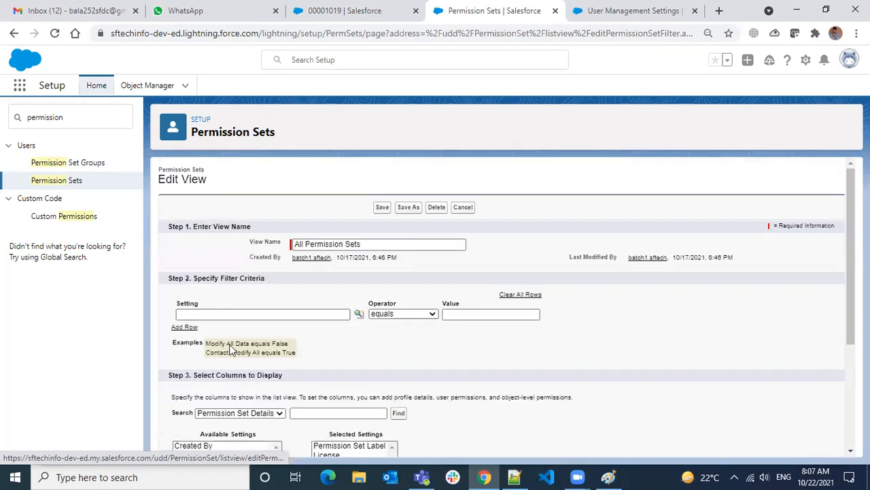
scroll(243, 391, down, 2)
click(223, 320)
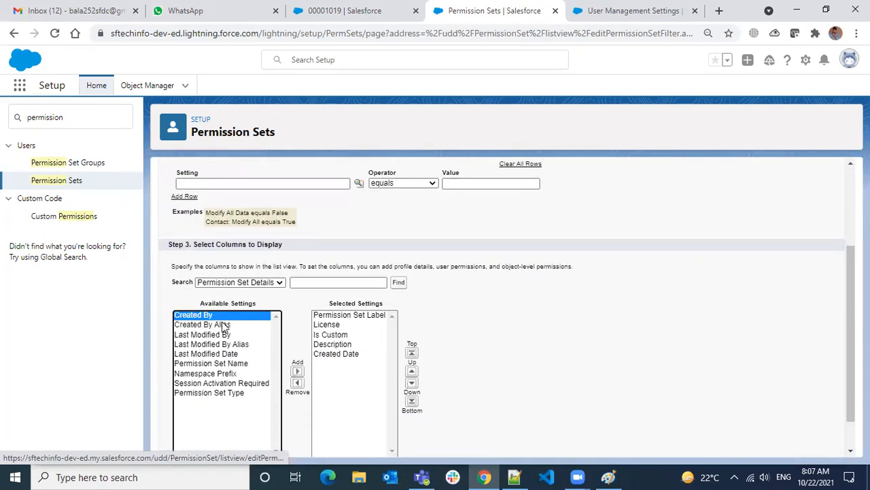
click(297, 370)
scroll(390, 343, down, 3)
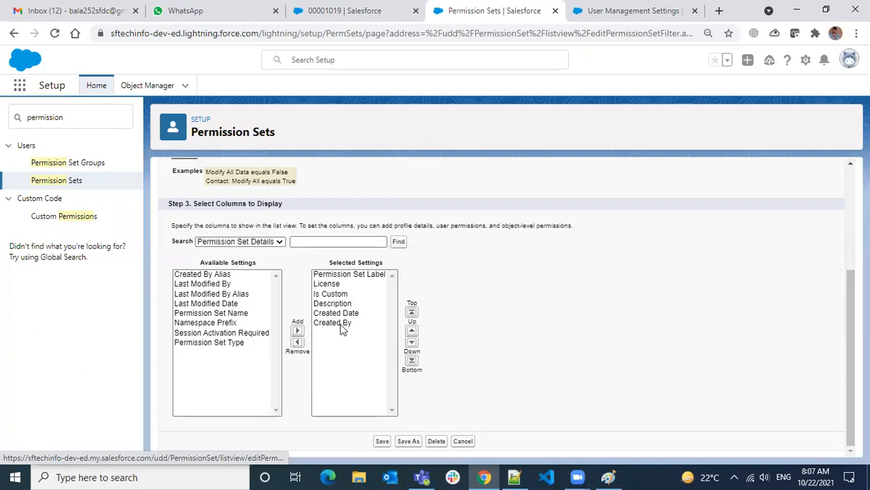
Move the Created By column ahead of Created Date in the selected columns.
click(342, 323)
click(411, 342)
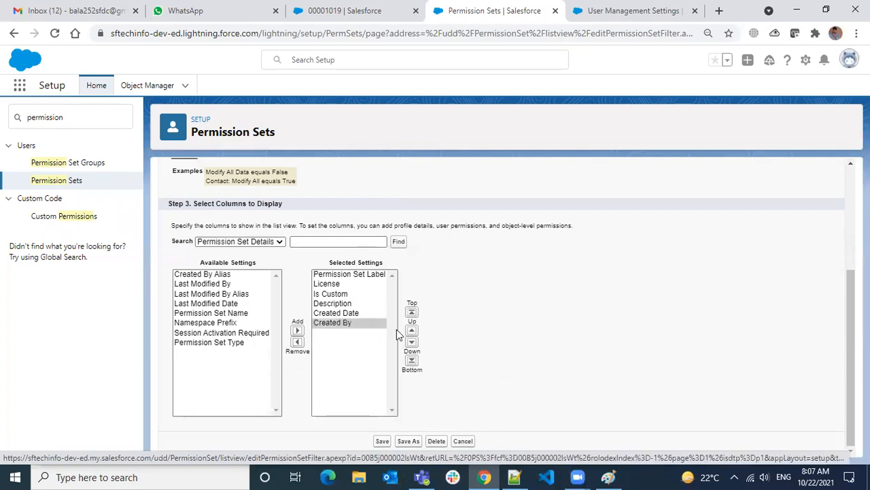
click(412, 331)
scroll(466, 339, up, 3)
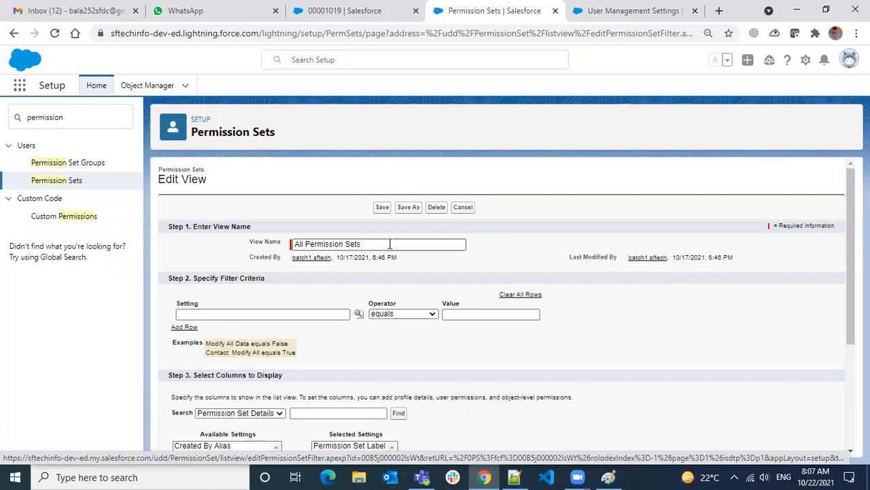
scroll(306, 318, down, 2)
scroll(286, 337, down, 1)
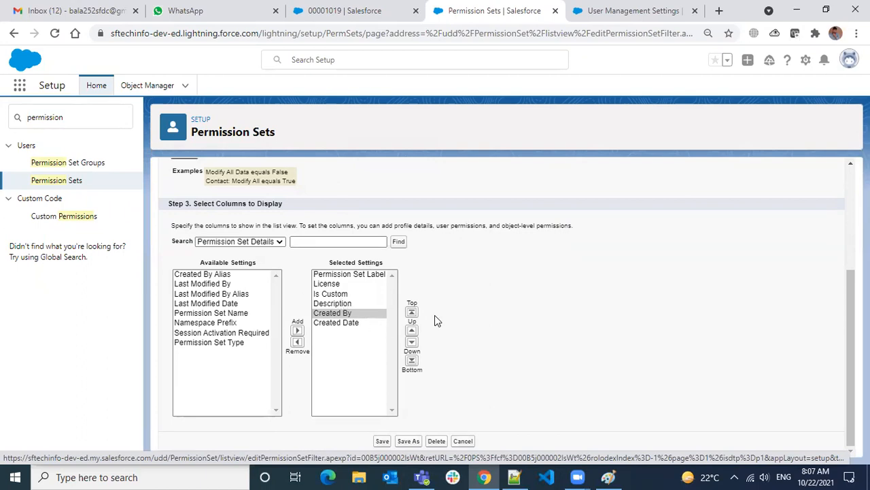
Filter the view on the Permission Set Details setting Is Custom equals True and save the view.
scroll(434, 315, up, 1)
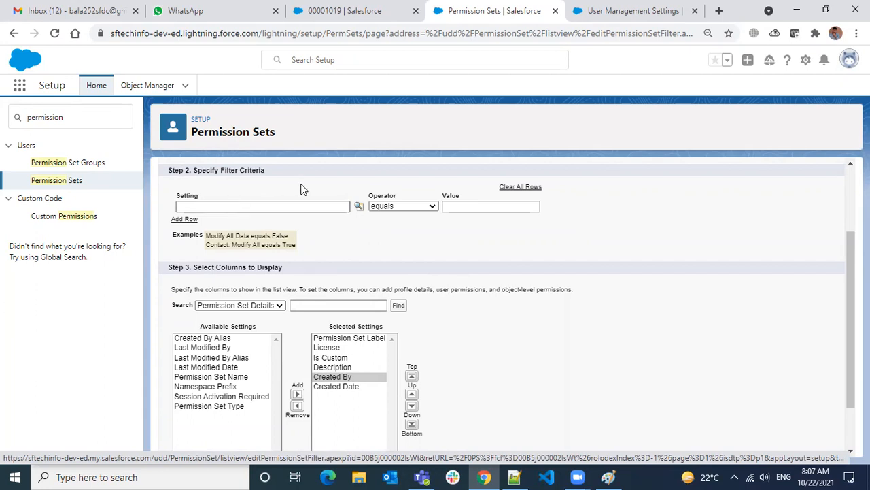
click(359, 208)
click(363, 260)
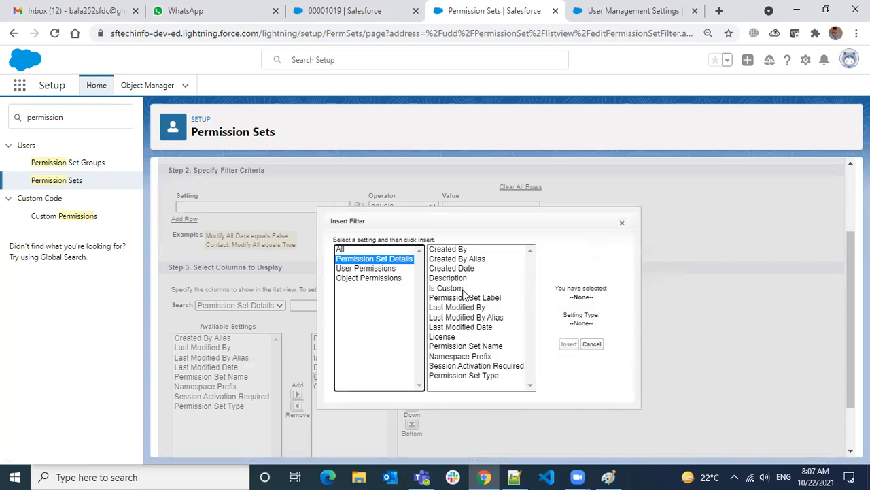
click(463, 288)
click(570, 345)
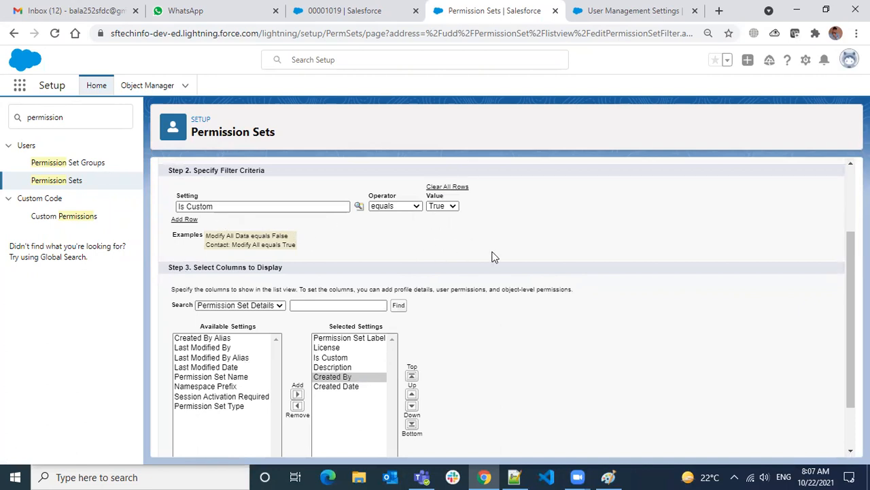
scroll(492, 256, down, 1)
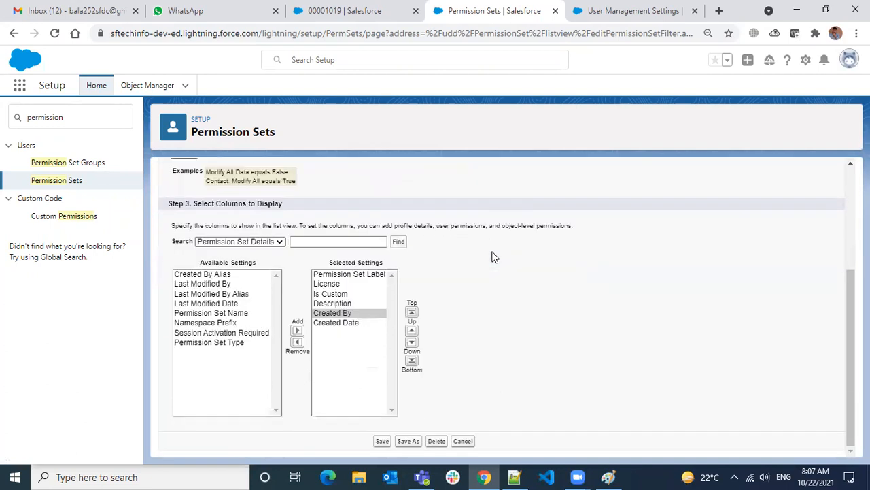
click(383, 441)
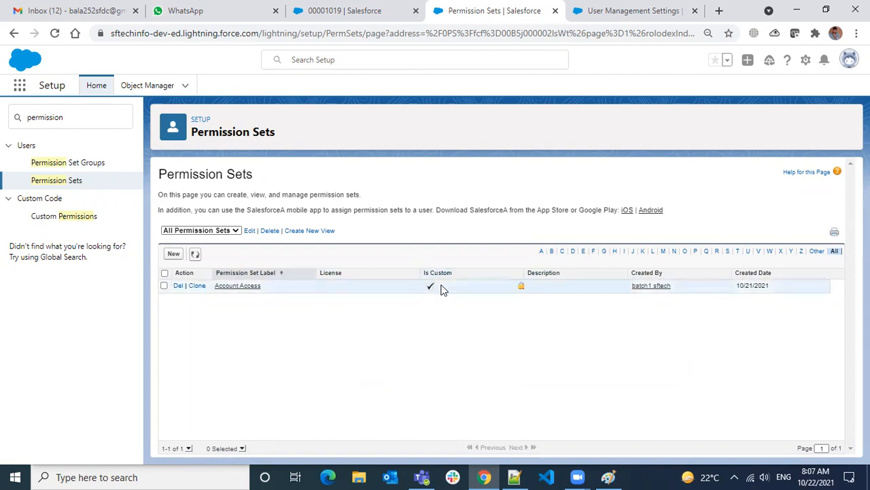
Check the available list views, and reopen the All Permission Sets view for editing to review its filter and columns.
click(235, 231)
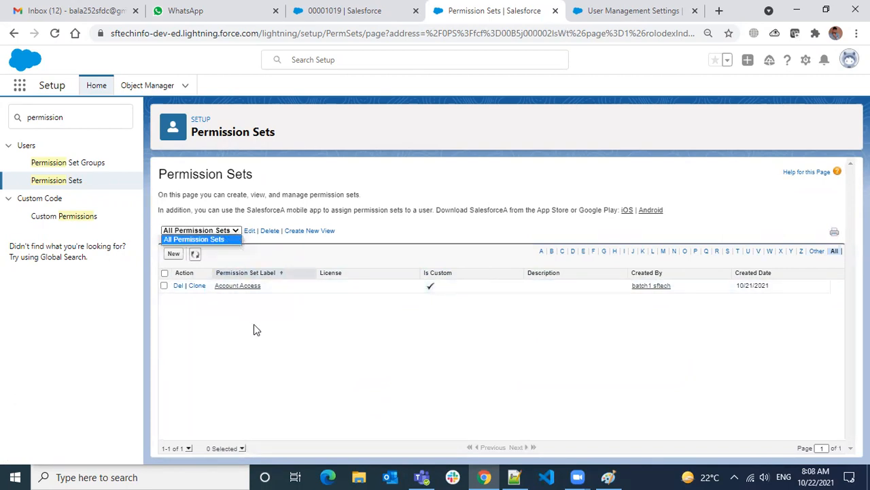
click(249, 230)
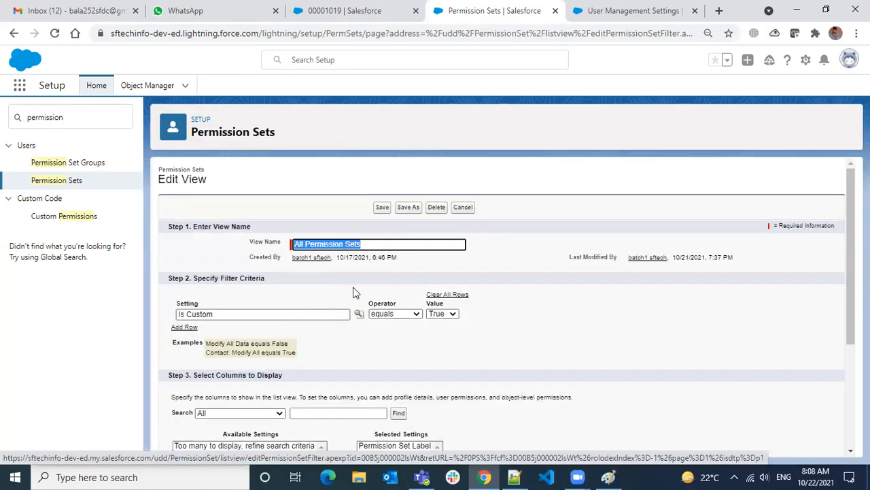
scroll(353, 293, down, 5)
scroll(353, 292, up, 5)
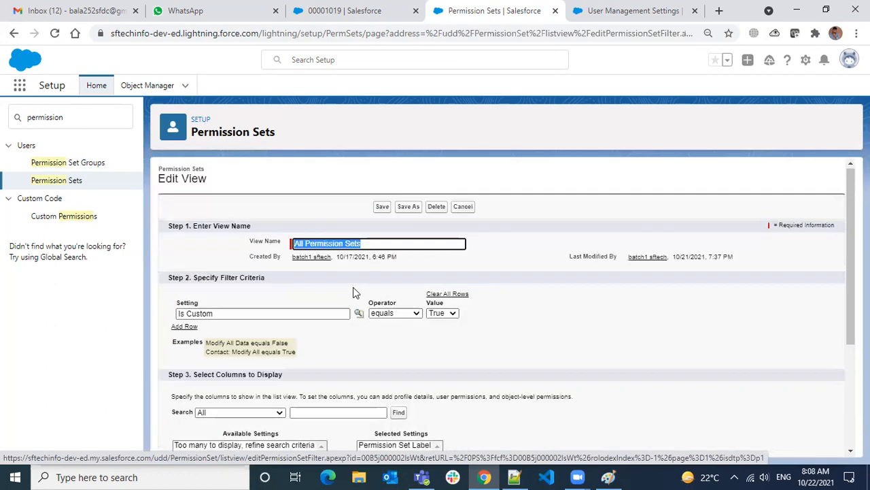
Save a copy of the All Permission Sets view under the name Custom Permission Sets.
click(410, 211)
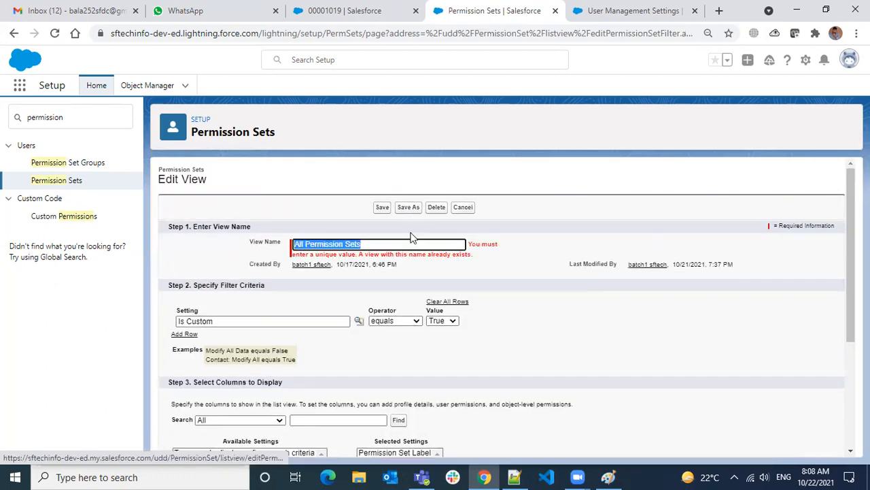
click(326, 244)
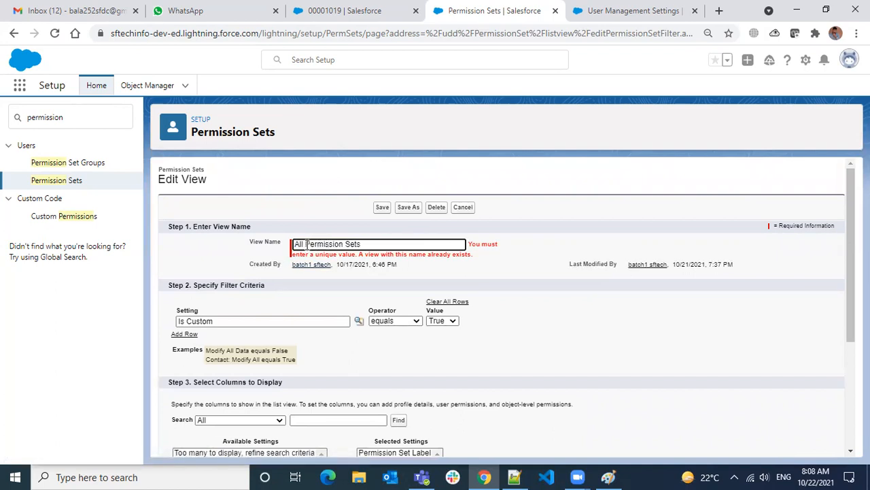
key(BackSpace)
key(BackSpace)
key(BackSpace)
text(Custom)
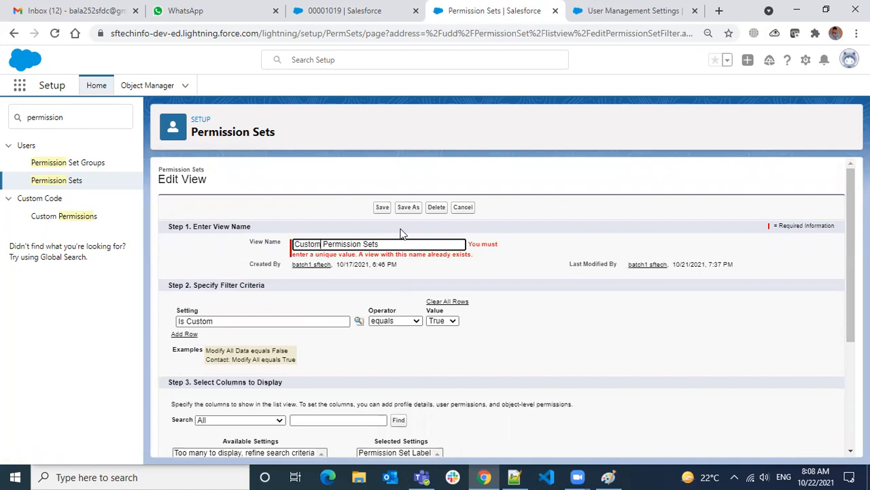
click(409, 207)
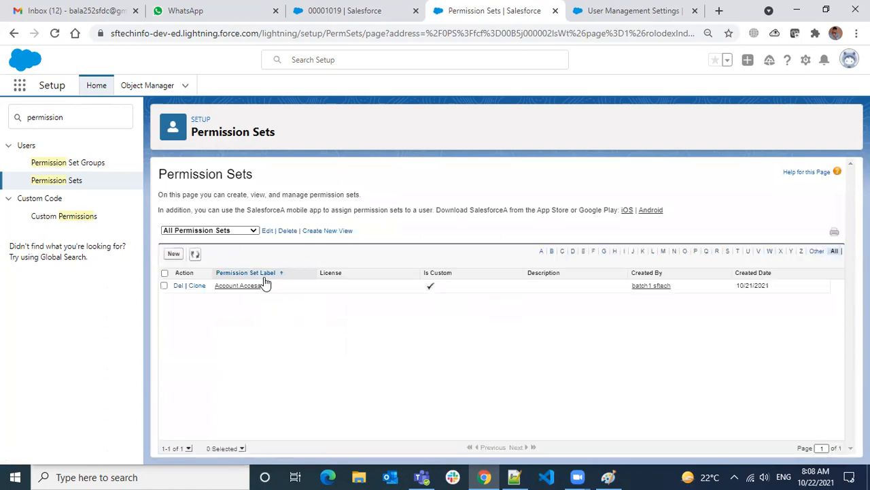
View the Custom Permission Sets list, return to All Permission Sets for editing, and clear all its filter rows.
click(248, 233)
click(232, 248)
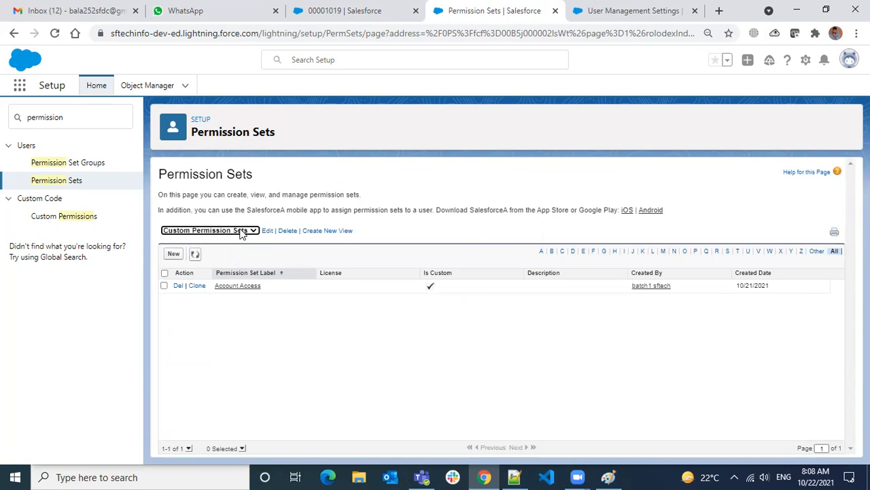
click(241, 231)
click(231, 237)
click(267, 231)
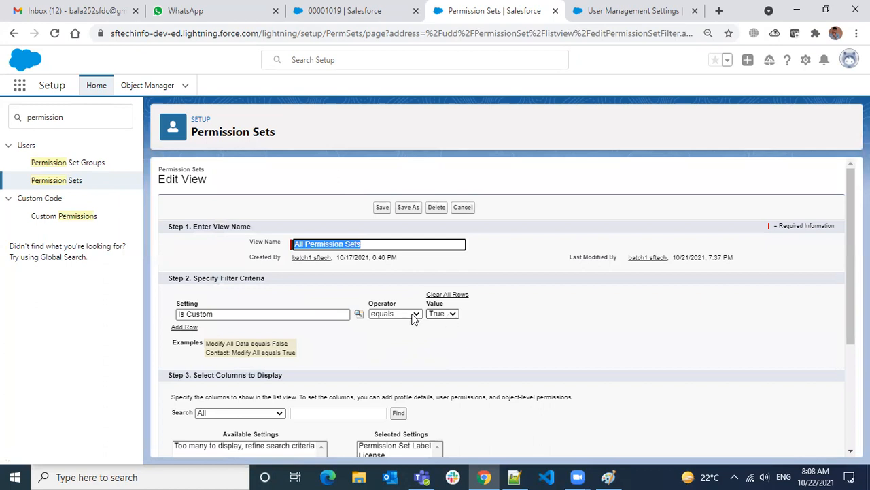
click(444, 315)
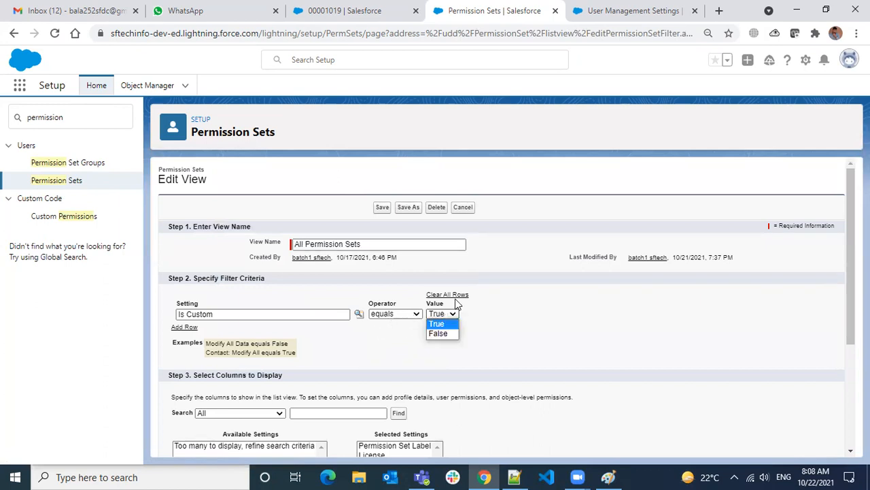
click(452, 295)
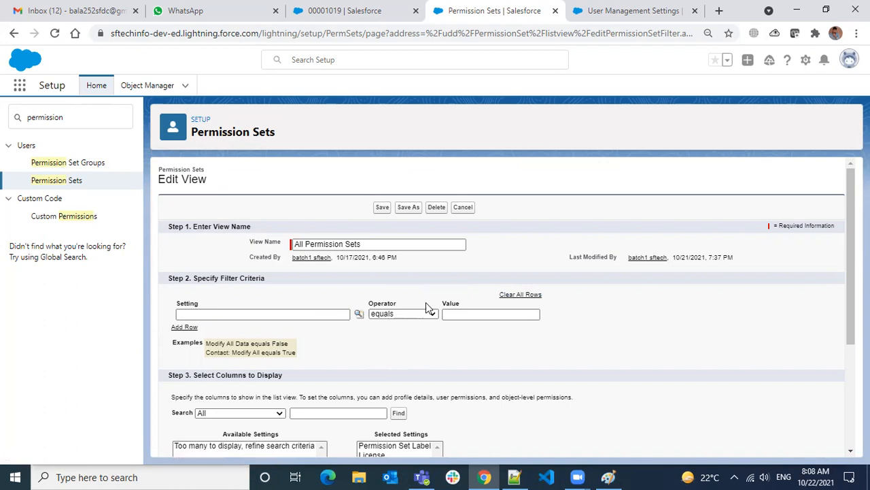
Remove Created By and Created Date from the view's selected columns and save the view.
scroll(426, 310, down, 3)
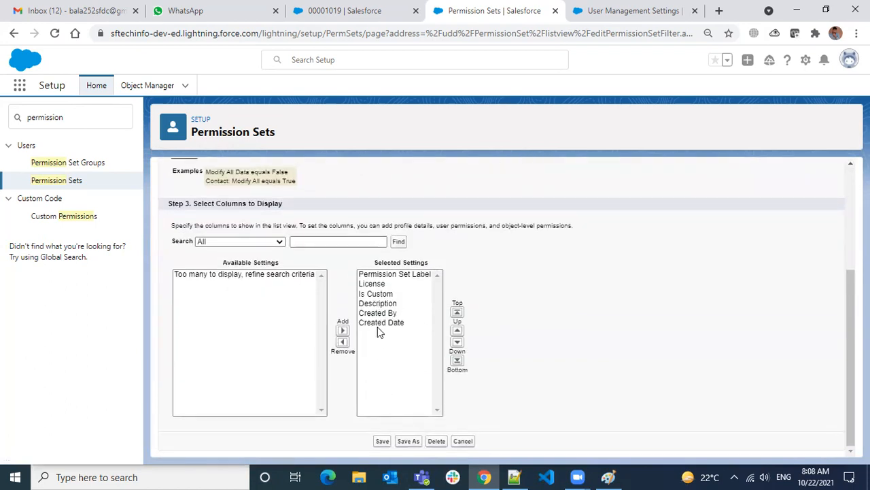
click(404, 325)
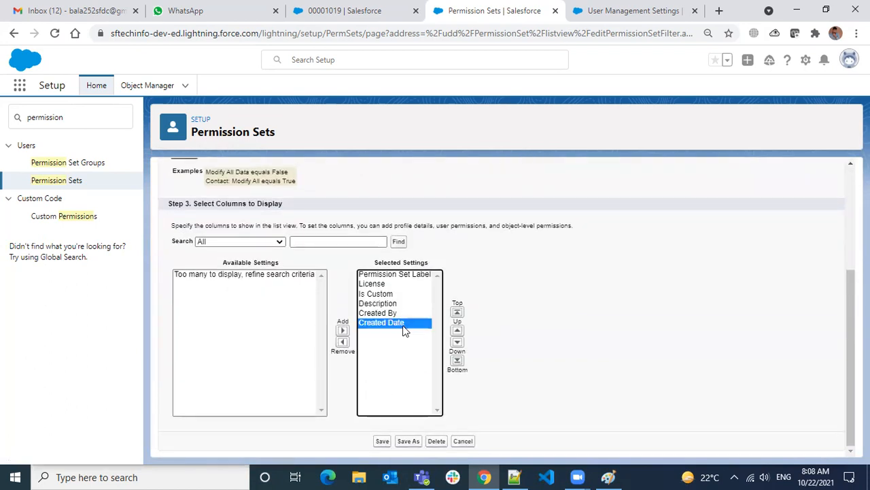
shift+click(394, 316)
click(342, 341)
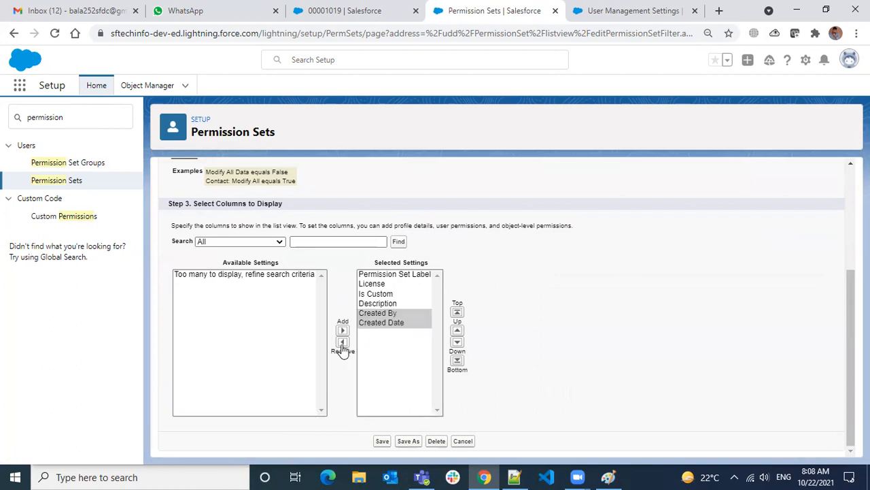
scroll(458, 351, down, 3)
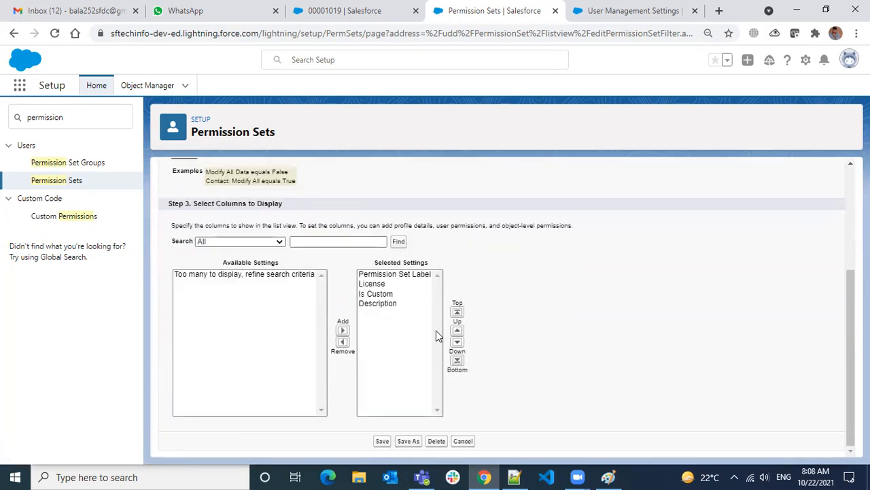
click(383, 442)
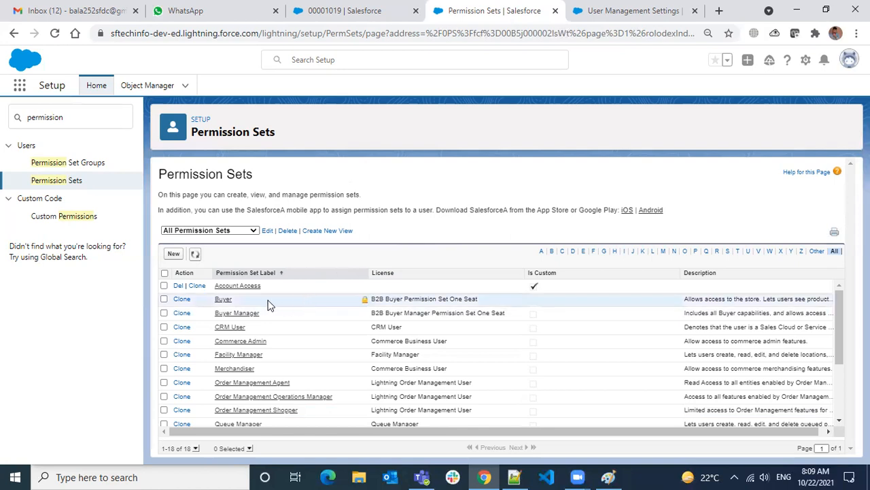
Compare the permission sets listed in the All Permission Sets and Custom Permission Sets views, ending on the custom view.
click(252, 232)
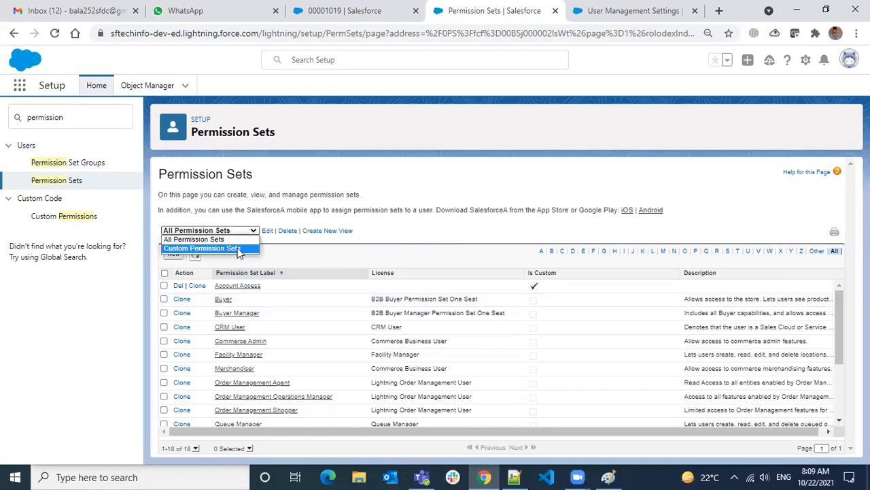
click(237, 248)
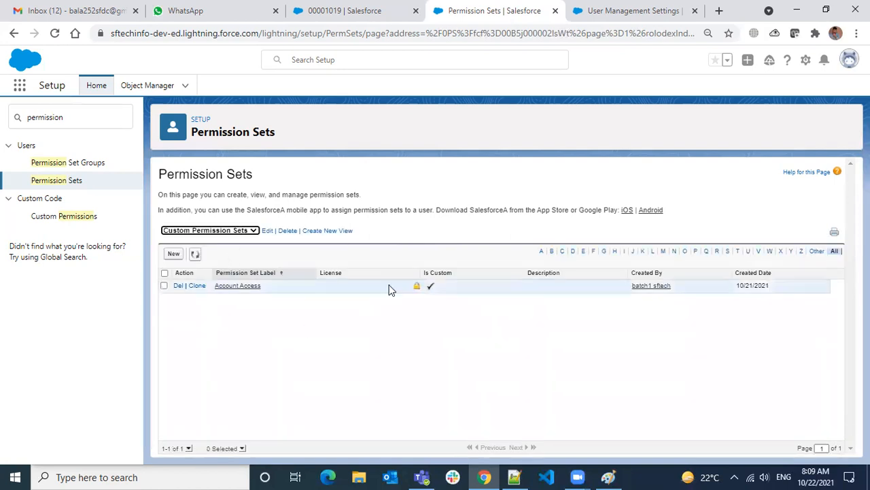
click(255, 235)
click(225, 239)
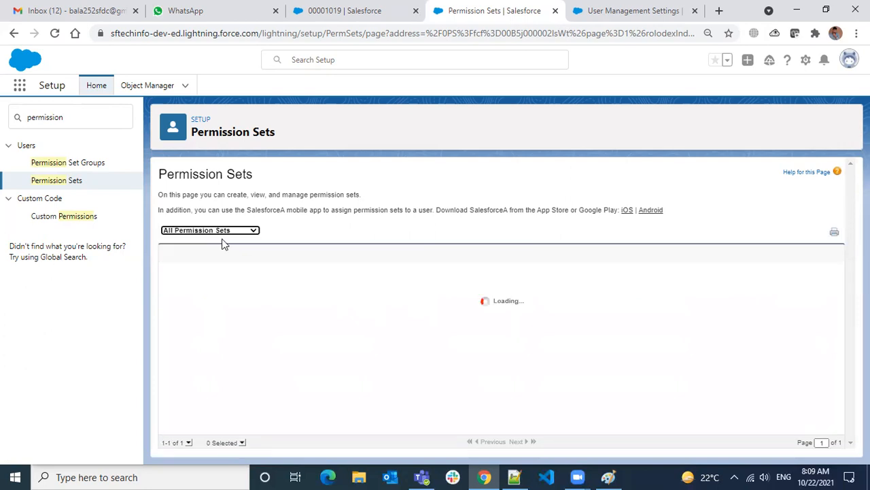
drag(264, 286, 222, 287)
scroll(346, 316, down, 3)
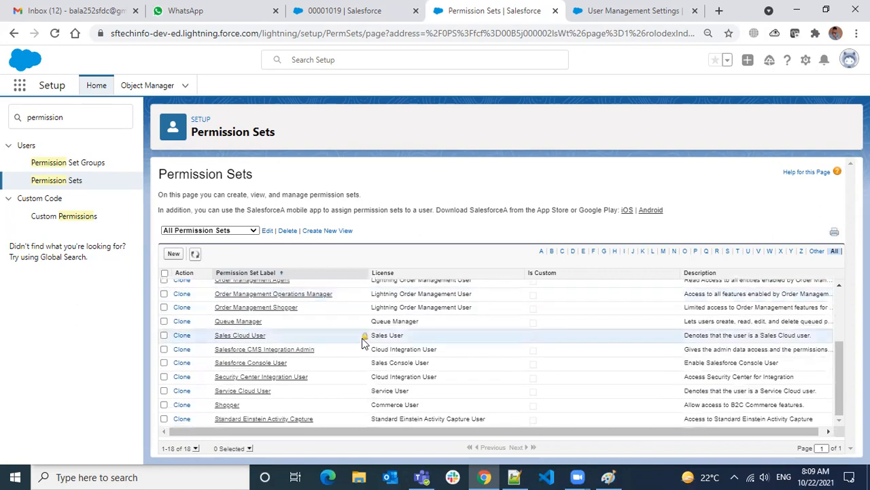
scroll(337, 352, up, 2)
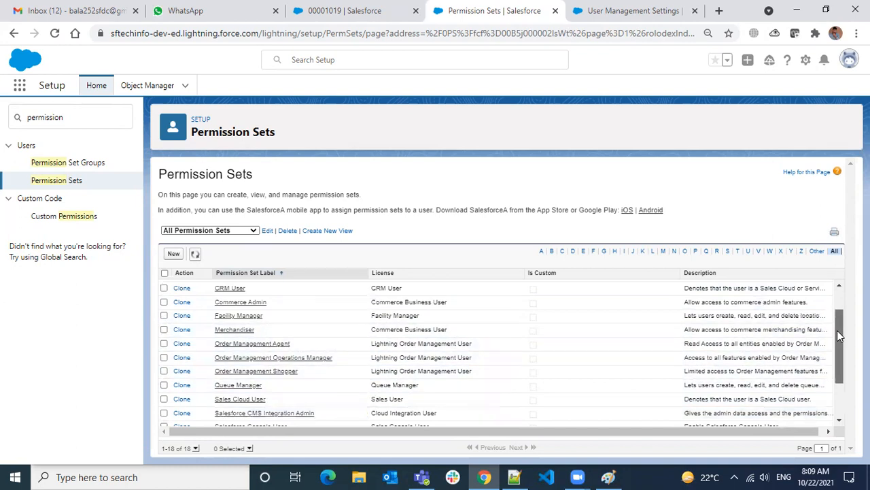
drag(837, 330, 835, 383)
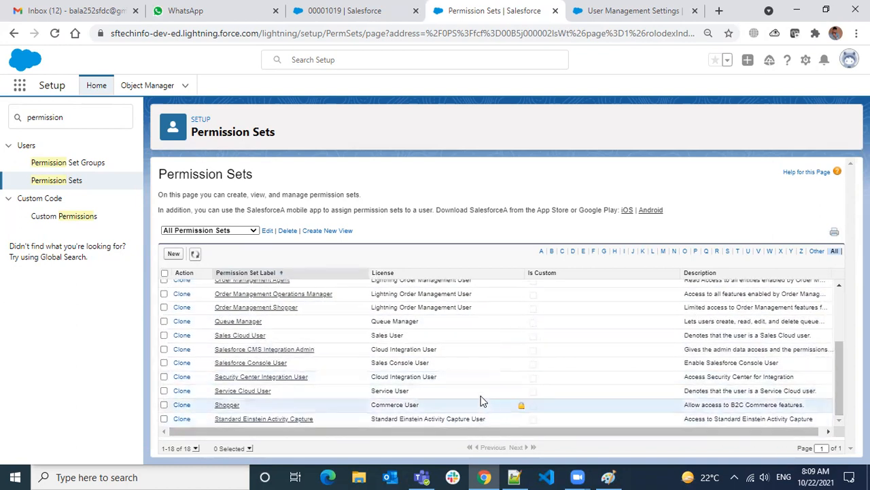
click(228, 230)
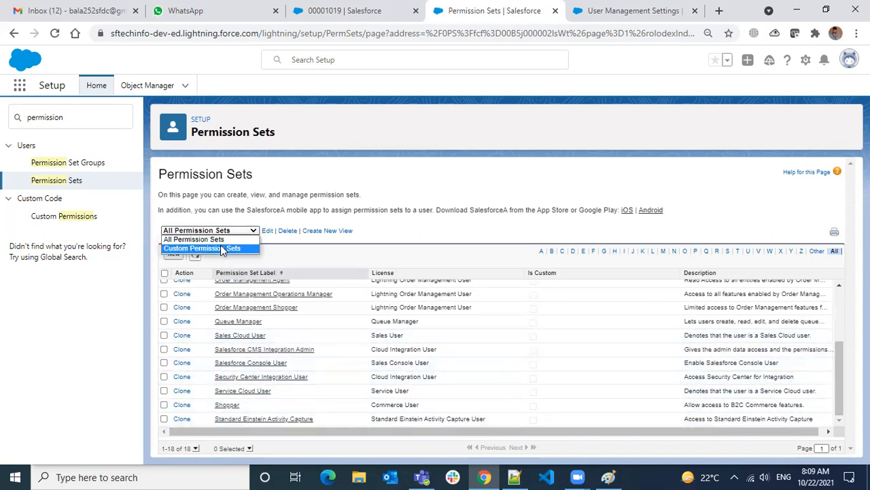
click(221, 248)
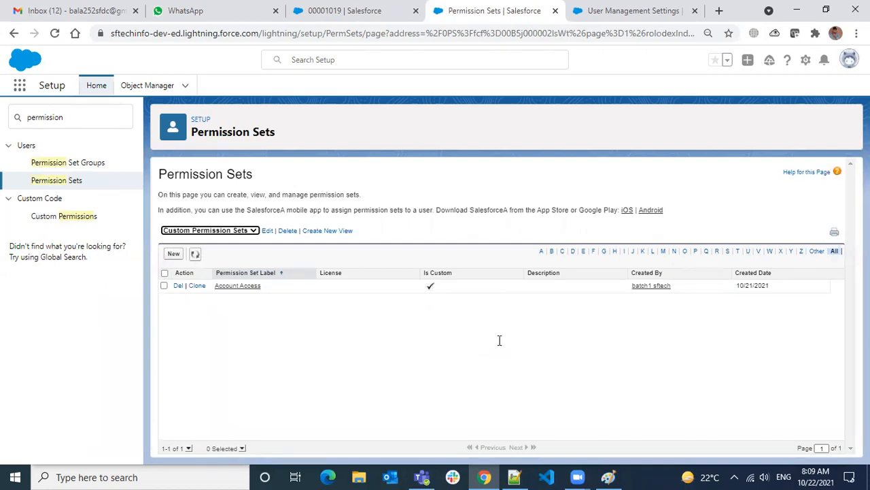
Glance at the class notes in Notepad++, return to Salesforce, and open the Account Access permission set.
key(alt+Tab)
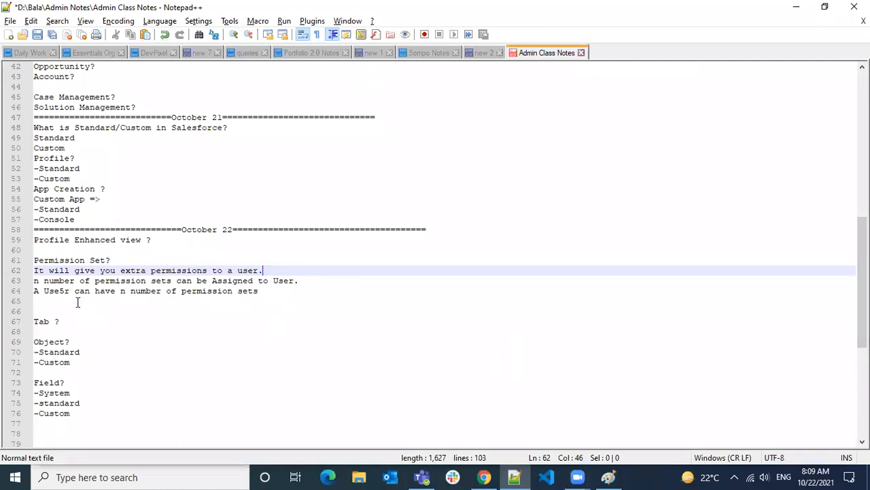
key(alt+Tab)
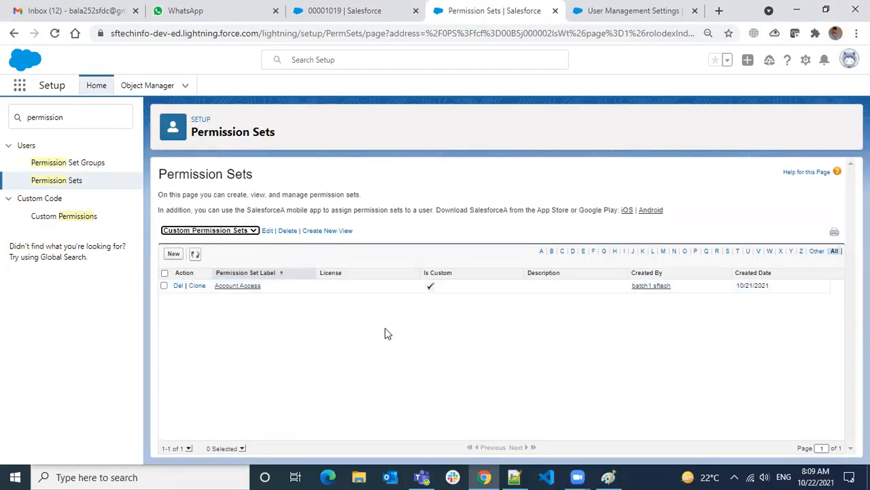
click(246, 286)
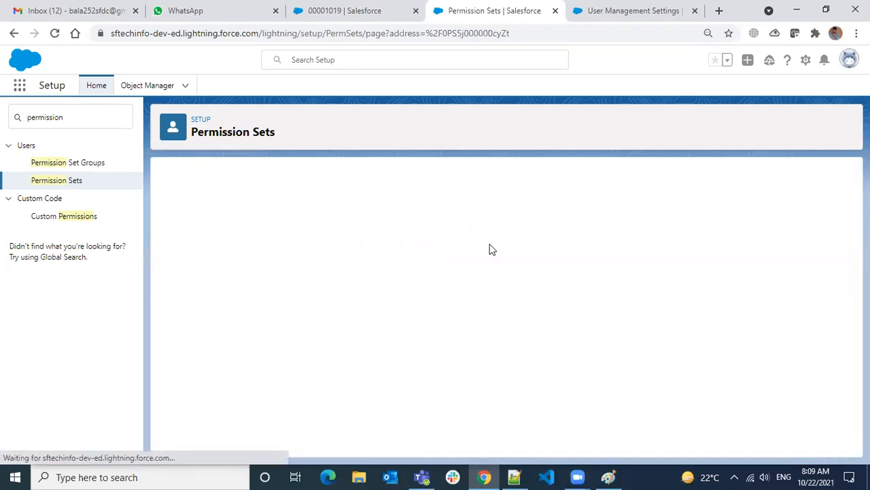
Switch to the class notes in Notepad++ and add the heading "Permission Set Assignment?" beneath the Permission Set notes, after a blank line.
key(alt+Tab)
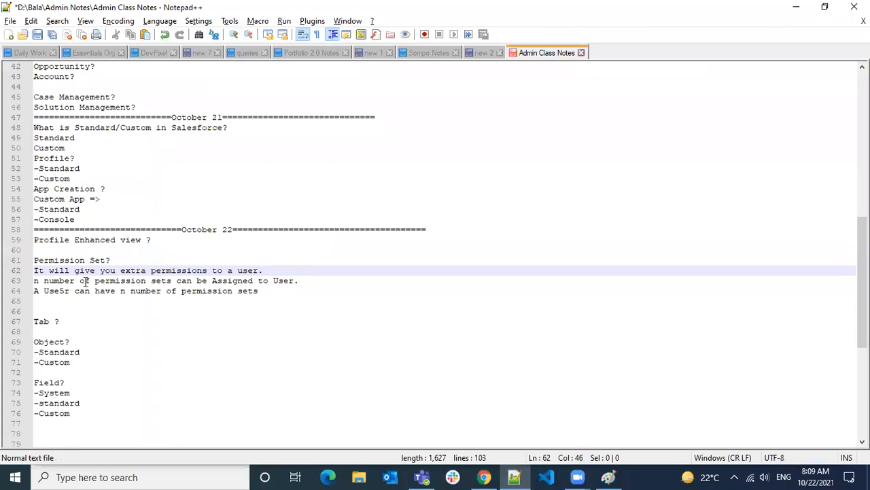
click(75, 305)
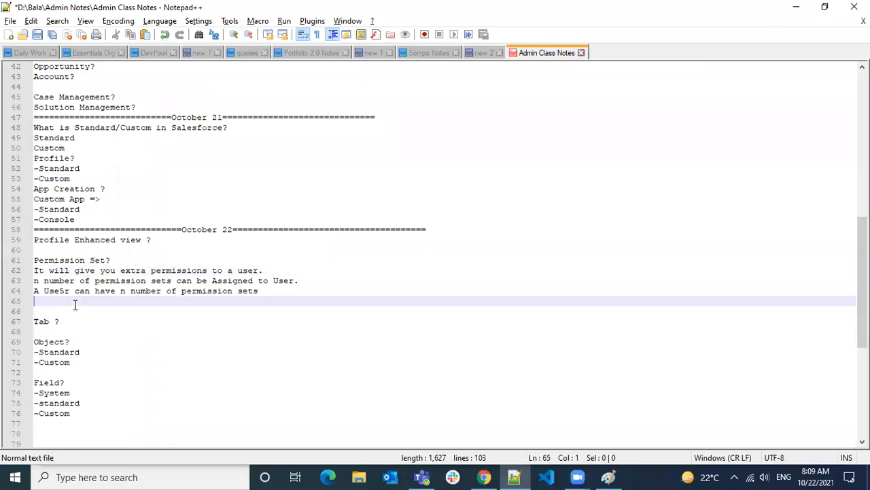
key(Return)
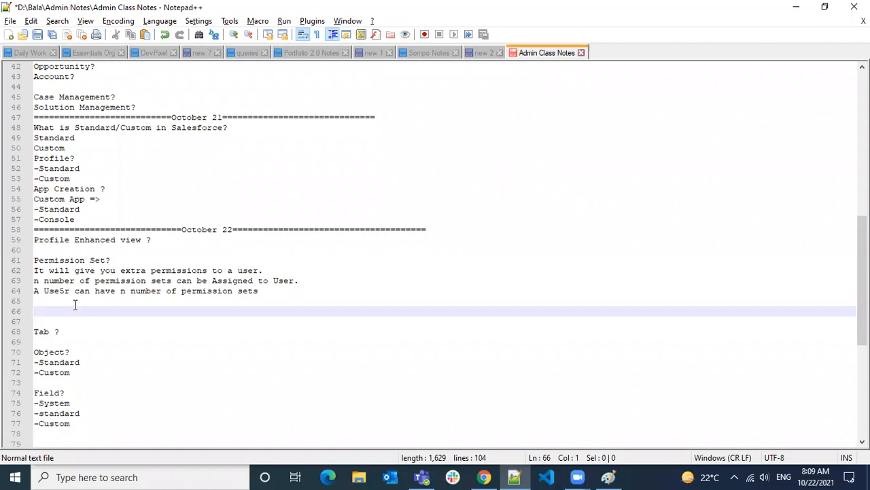
text(Permission Set Assignment?)
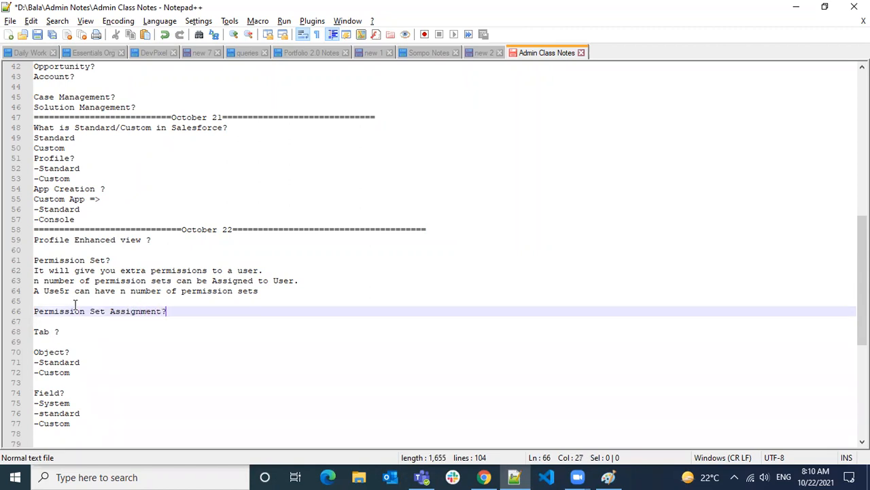
Add the line "List View in Profile & Permissions sets?" under the Permission Set Assignment heading.
key(Return)
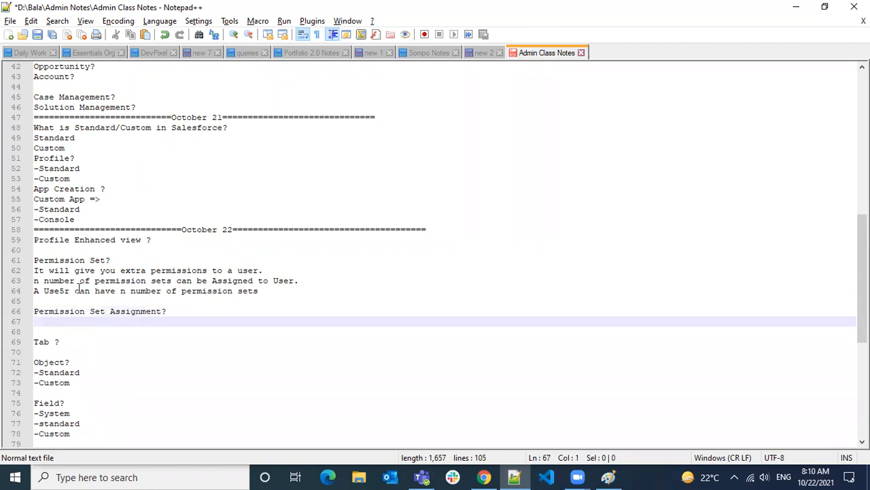
text(List View)
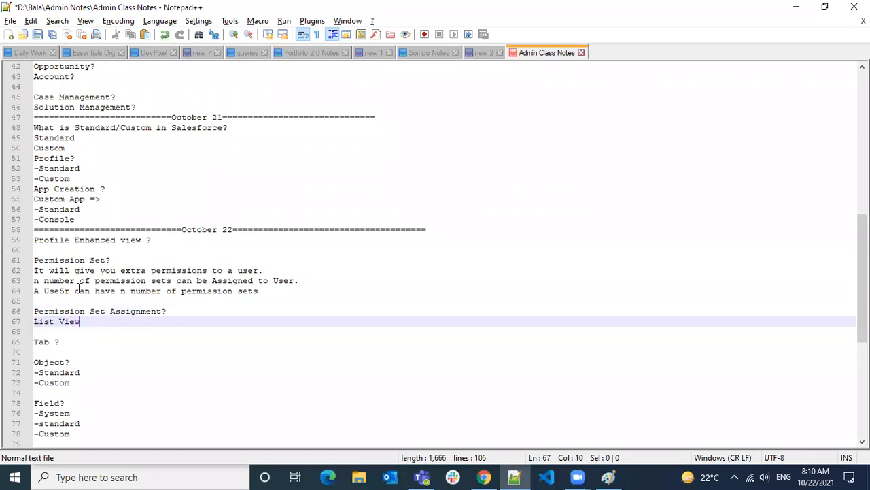
text( in Pro)
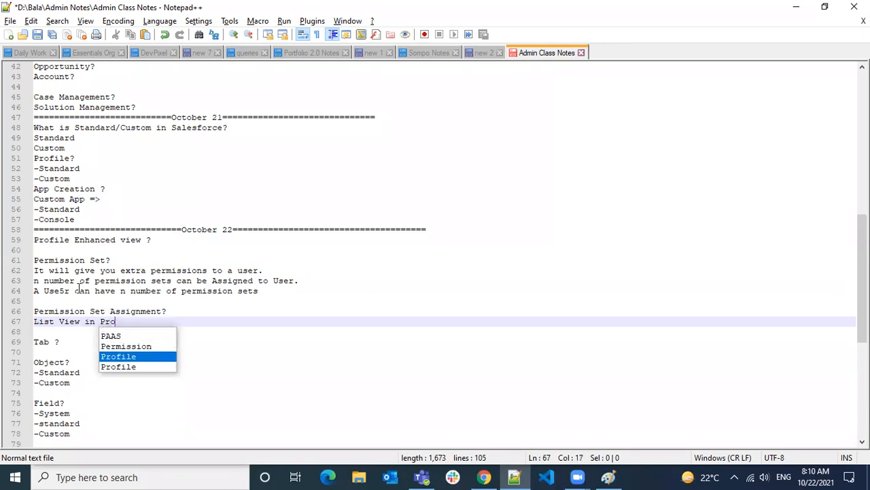
text(file & P)
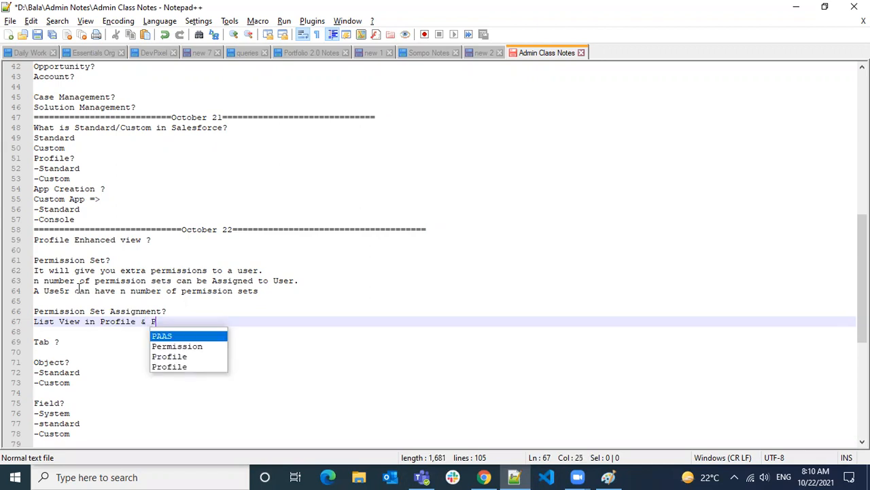
text(ermissions se)
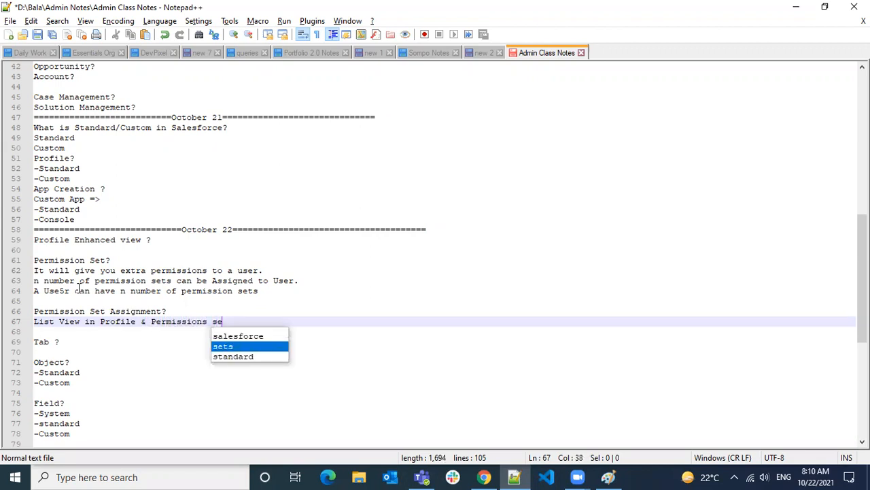
text(ts?)
key(Return)
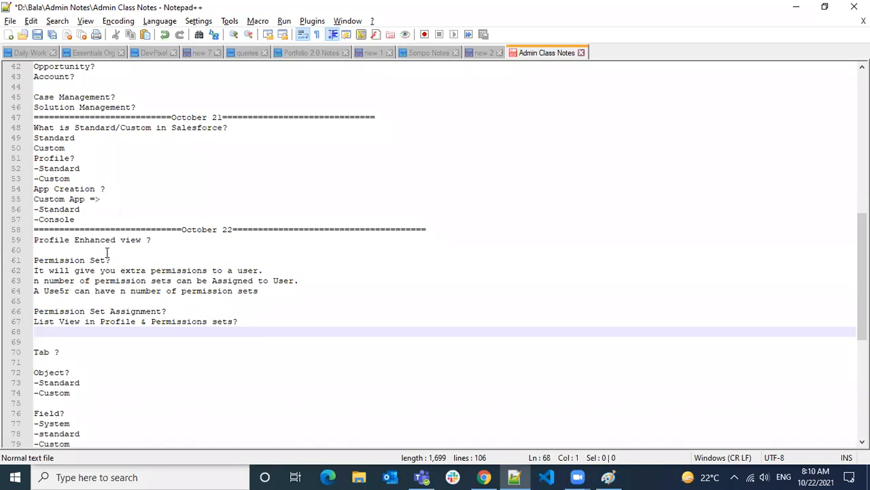
Switch back to Salesforce in the browser and open the Permission Set Groups setup page.
key(alt+Tab)
key(alt+Tab)
key(alt+Tab)
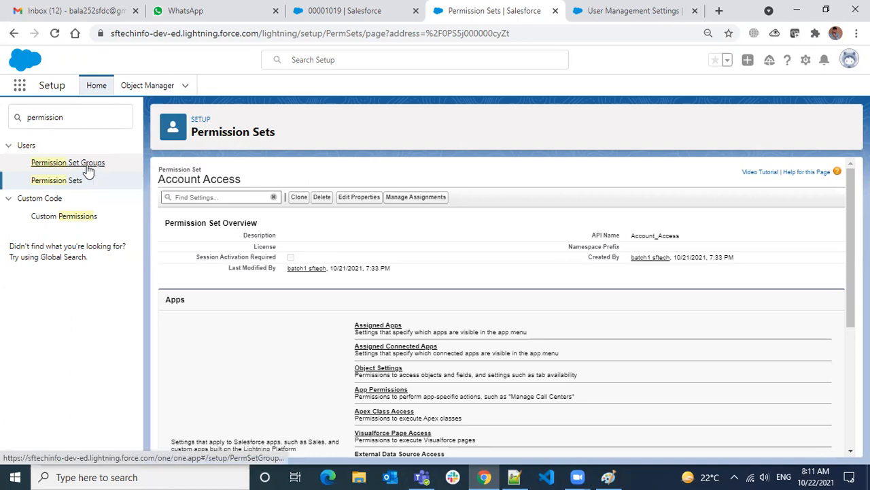
click(87, 167)
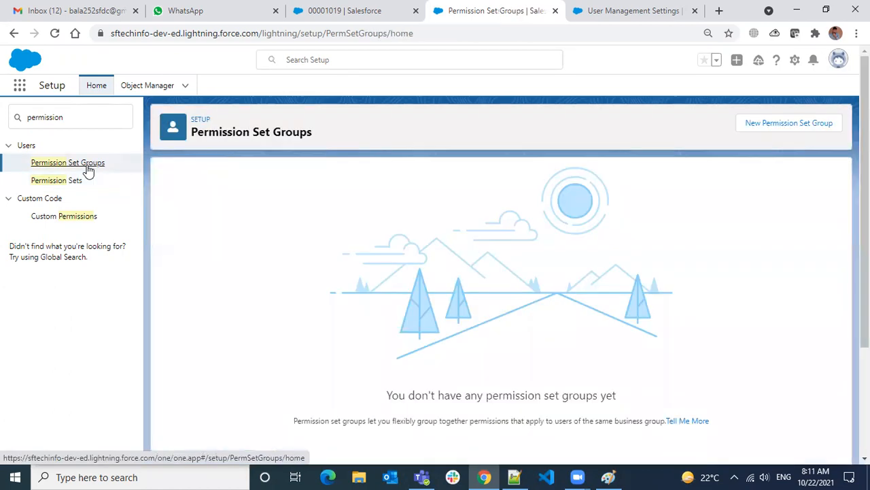